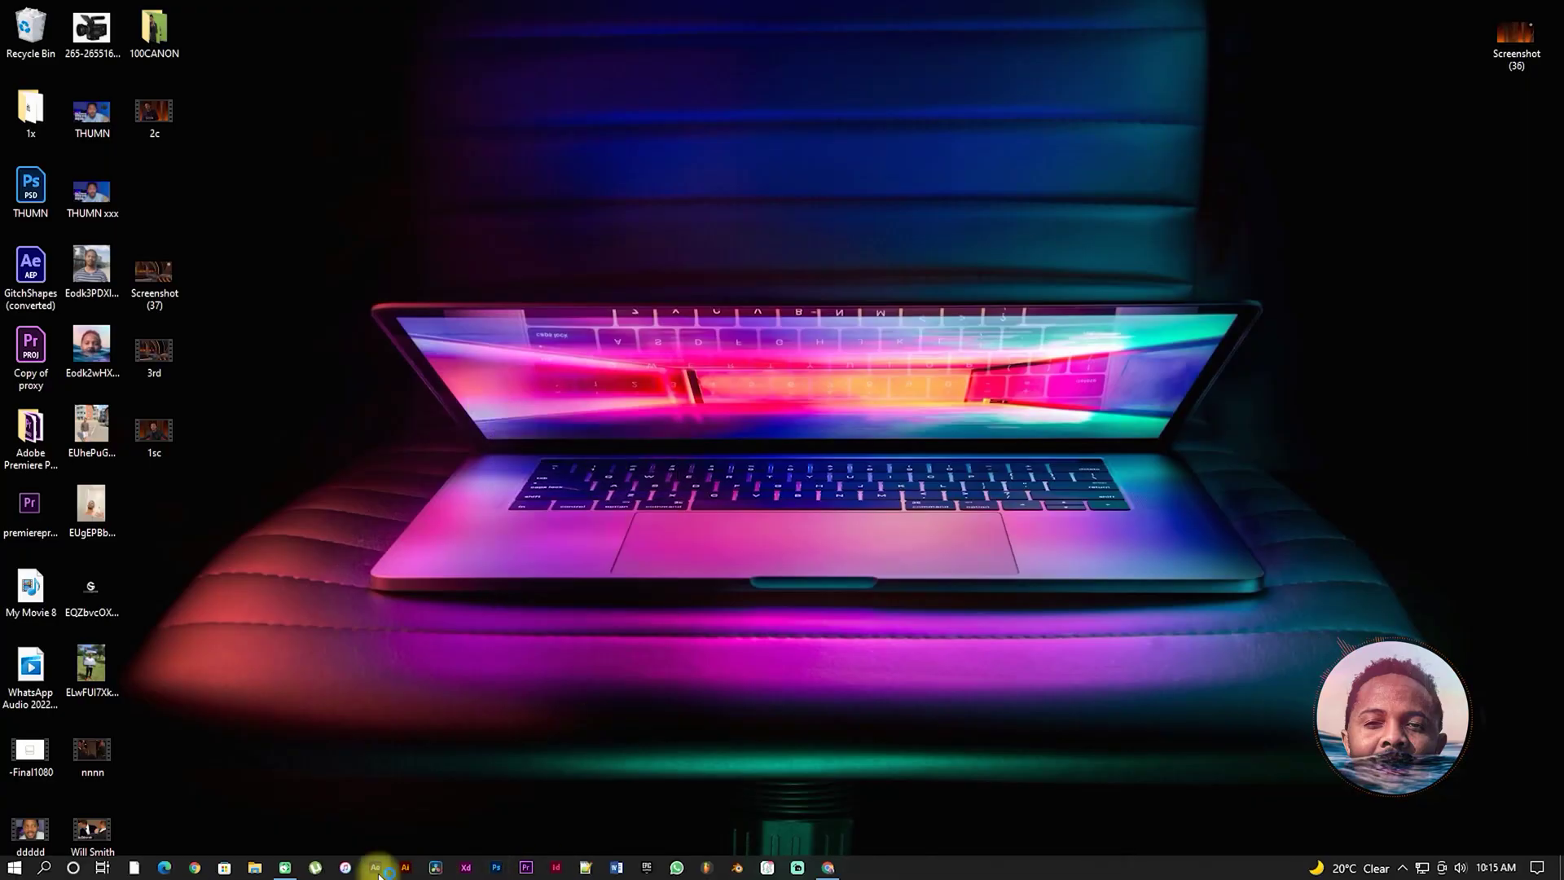
Refresh the desktop and maximize the After Effects window to fill the screen.
right_click(1166, 373)
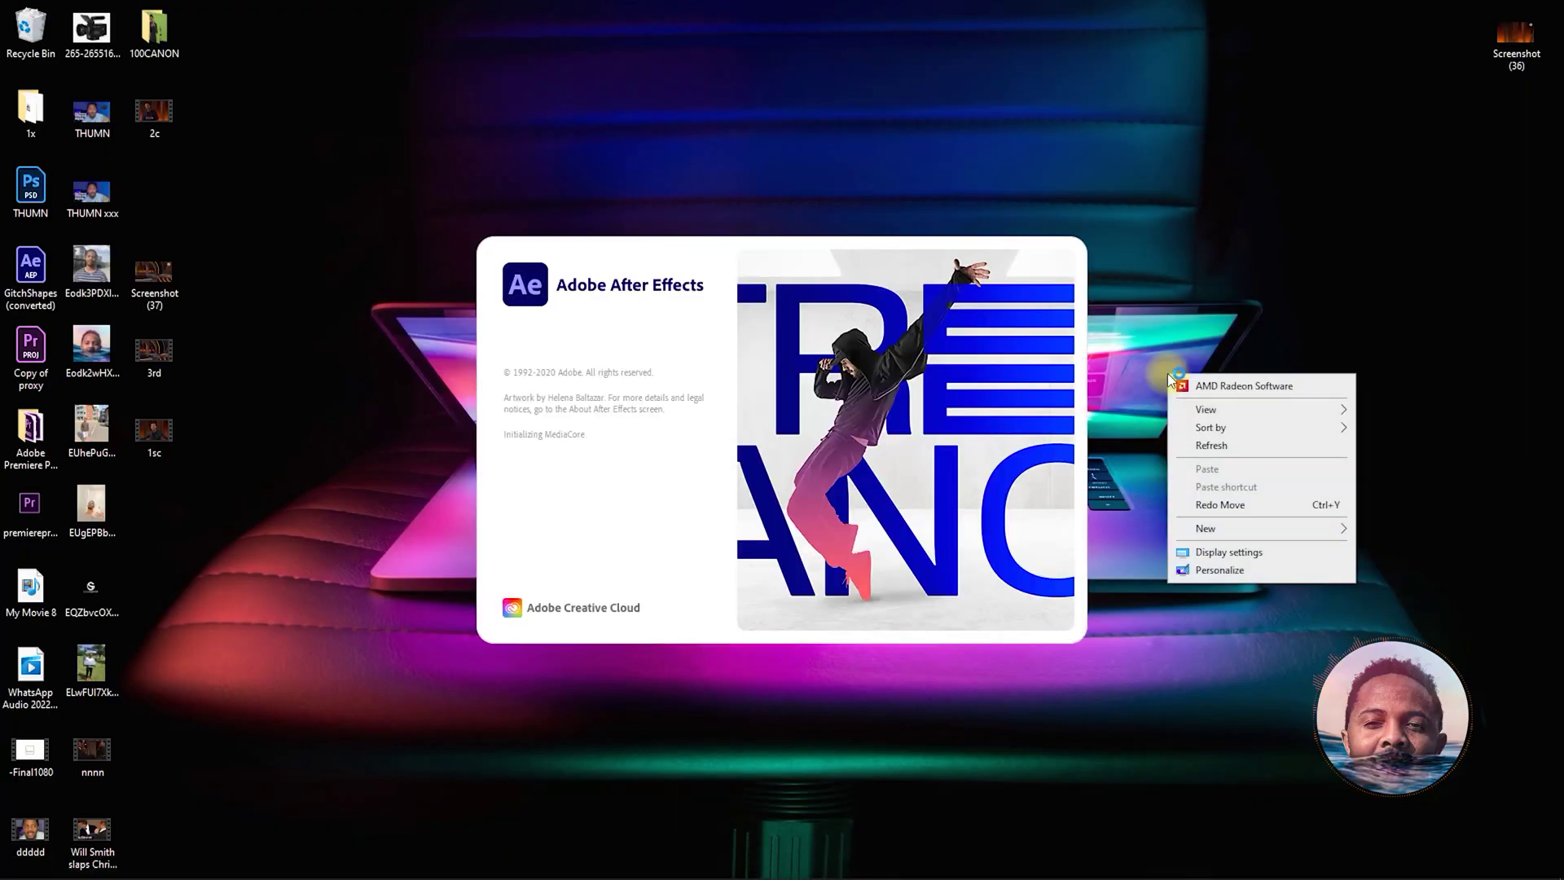
left_click(1254, 447)
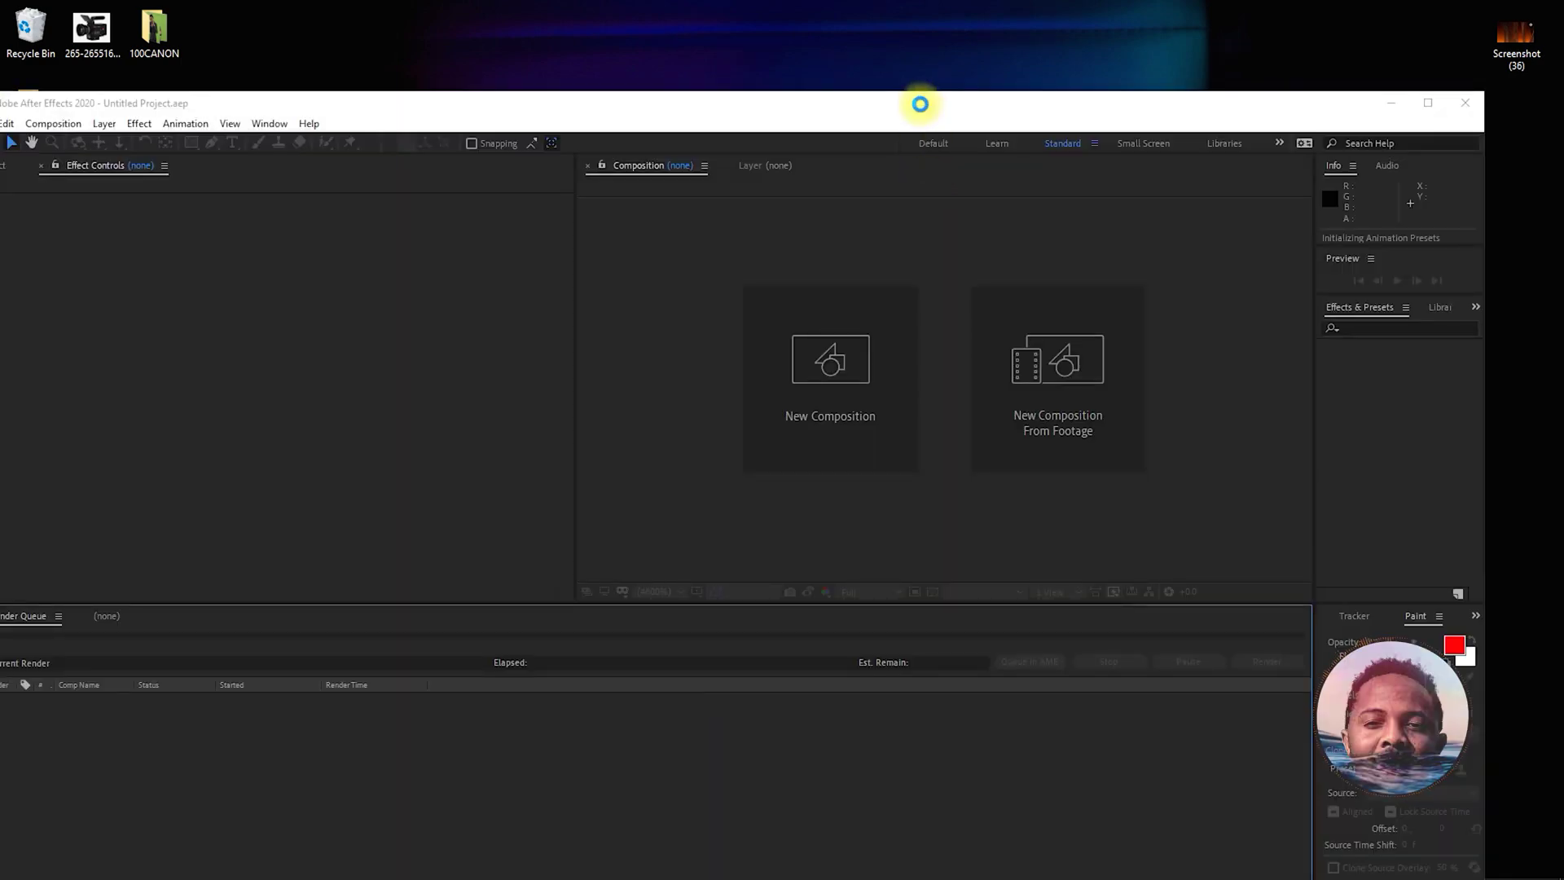
left_click_drag(925, 110, 967, 7)
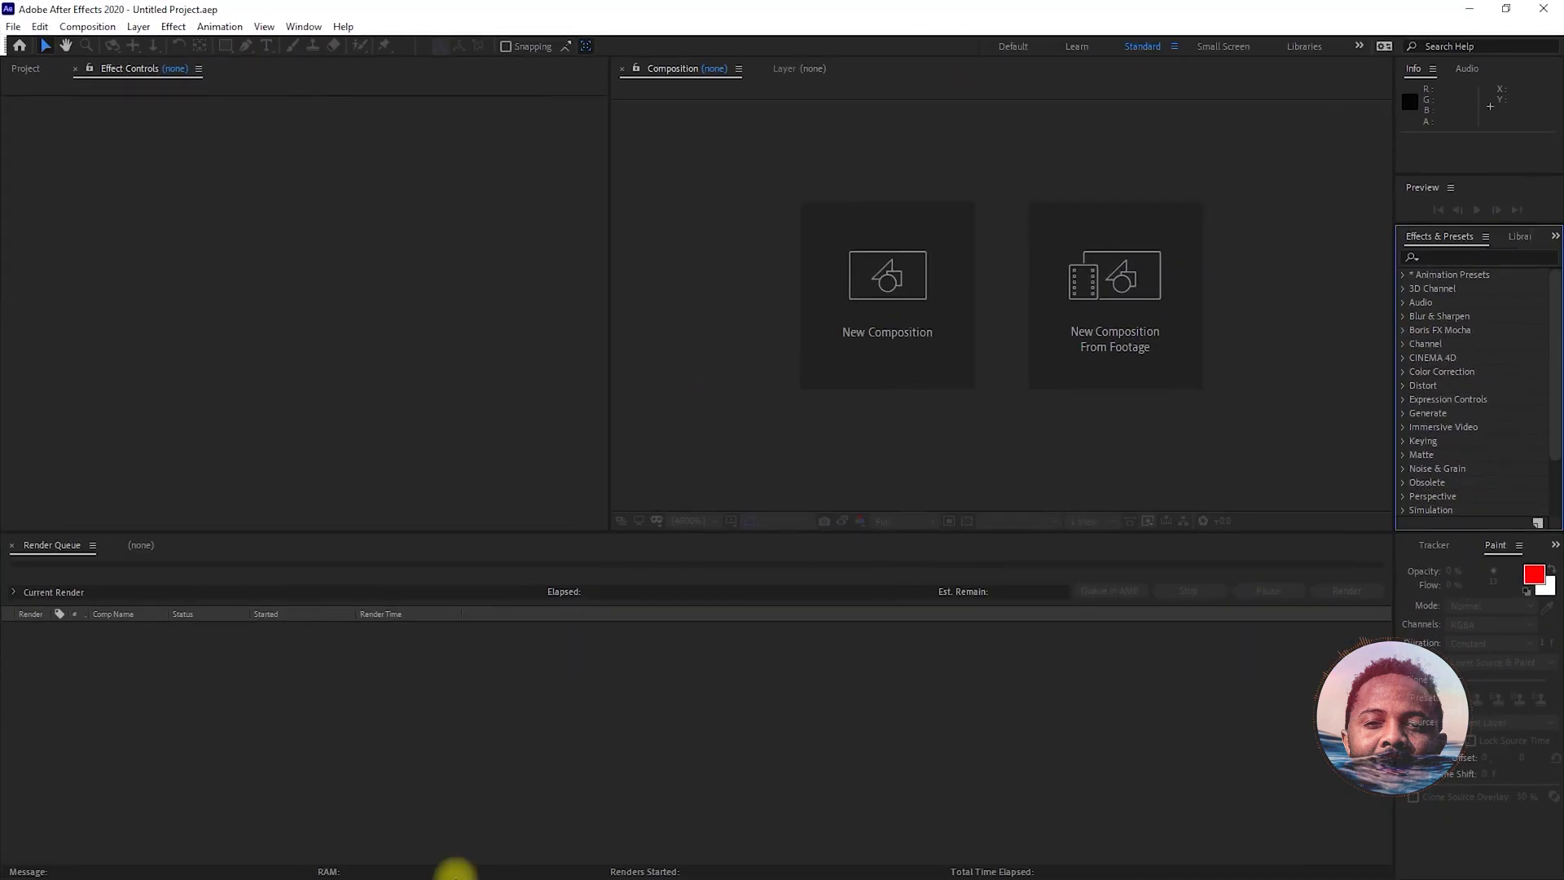
Minimize After Effects and open the Desktop's 100CANON folder in File Explorer to reach clip MVI_9506.
left_click(1467, 8)
left_click(255, 865)
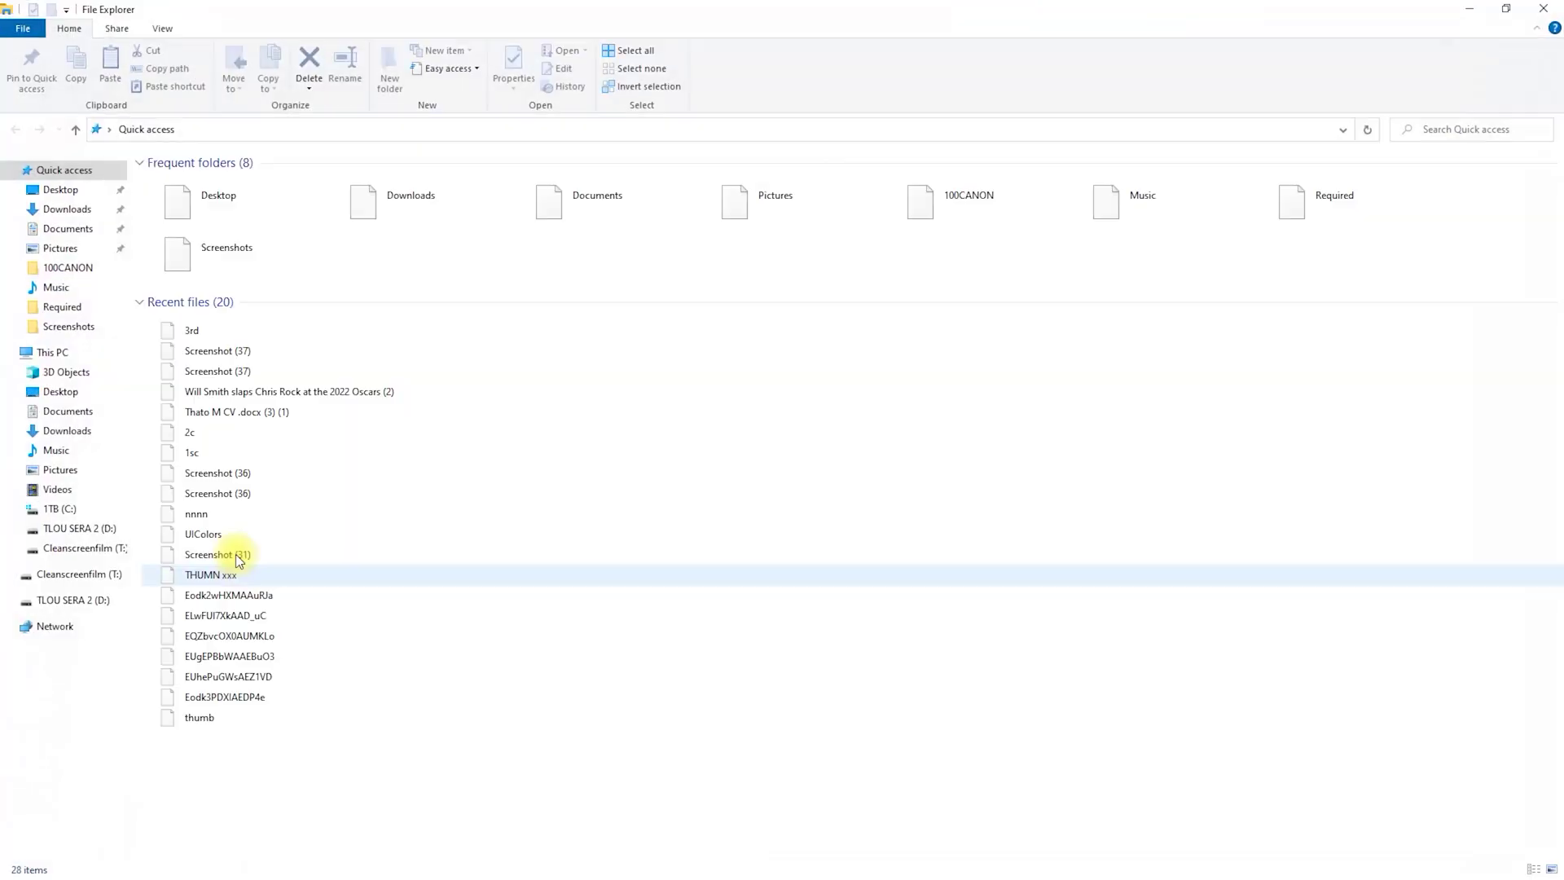
left_click(60, 188)
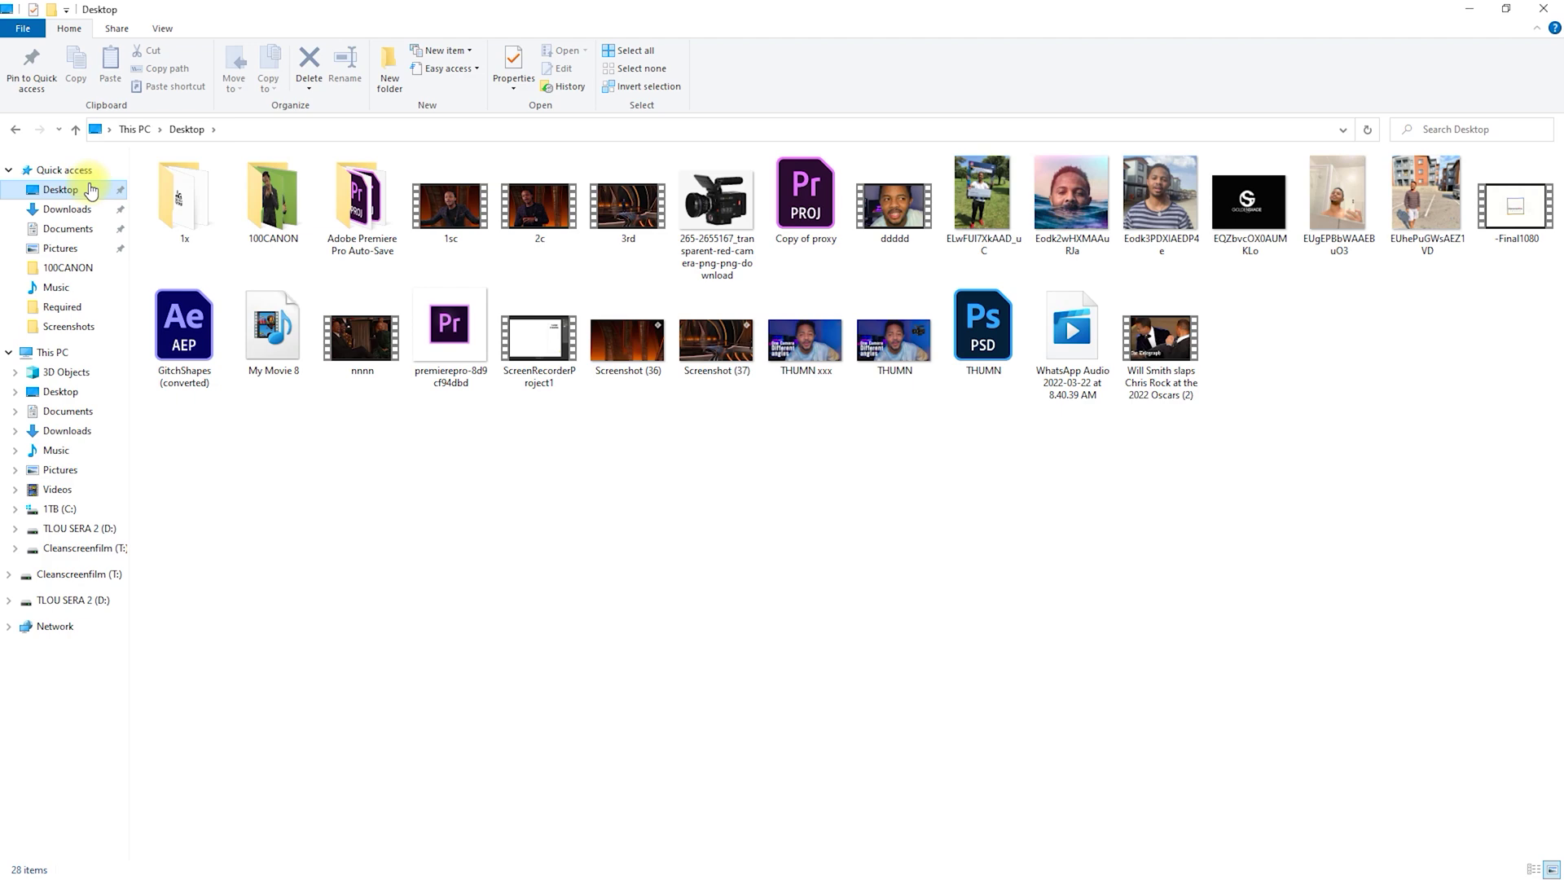
double_click(233, 194)
left_click_drag(273, 301, 428, 847)
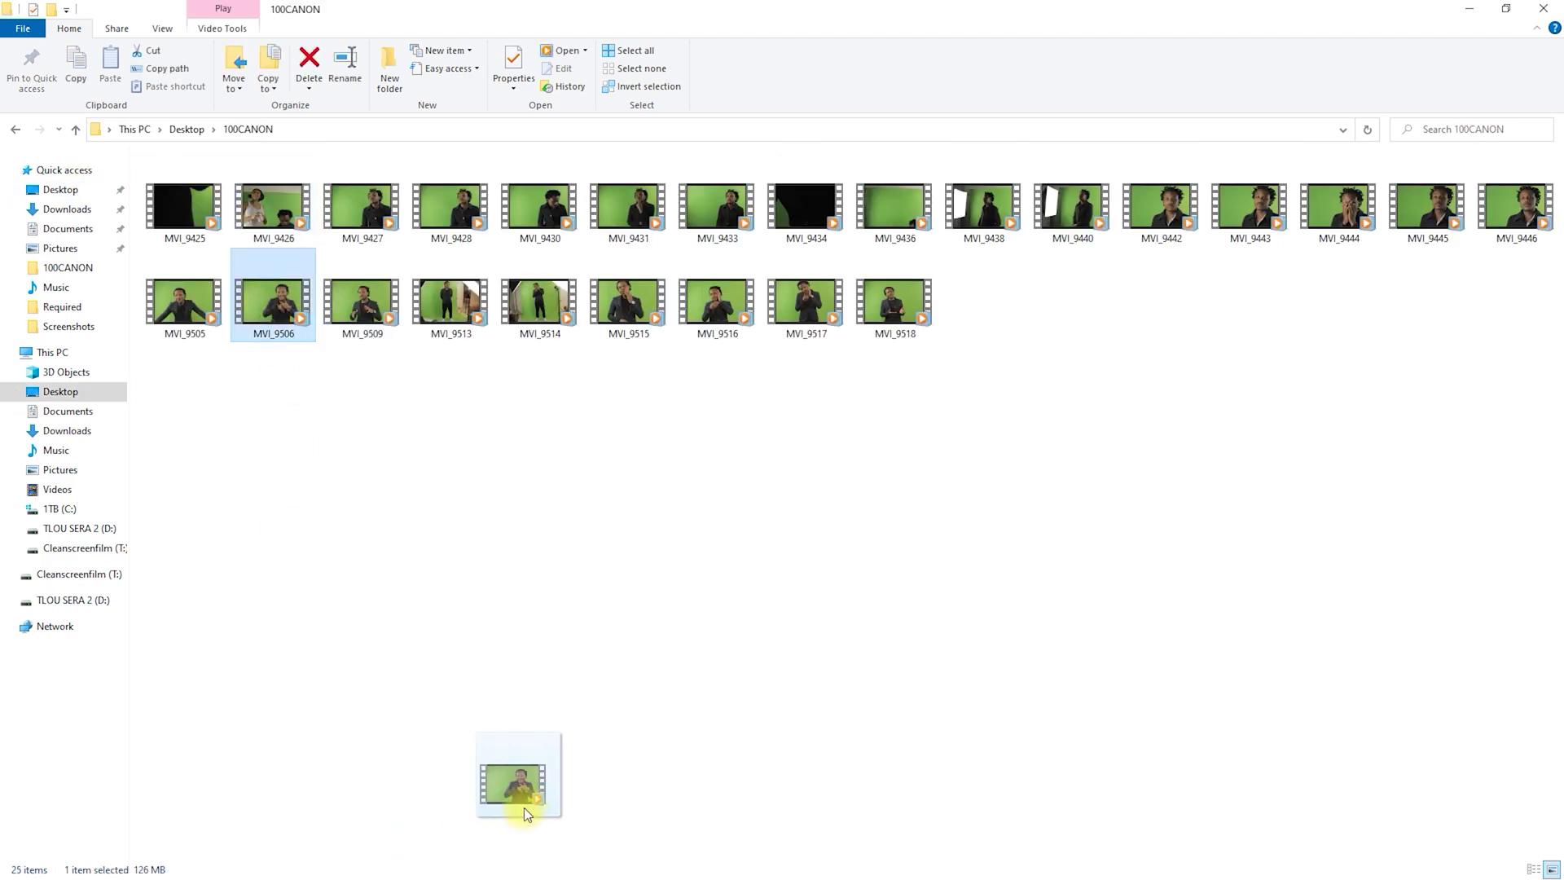
left_click_drag(525, 808, 623, 606)
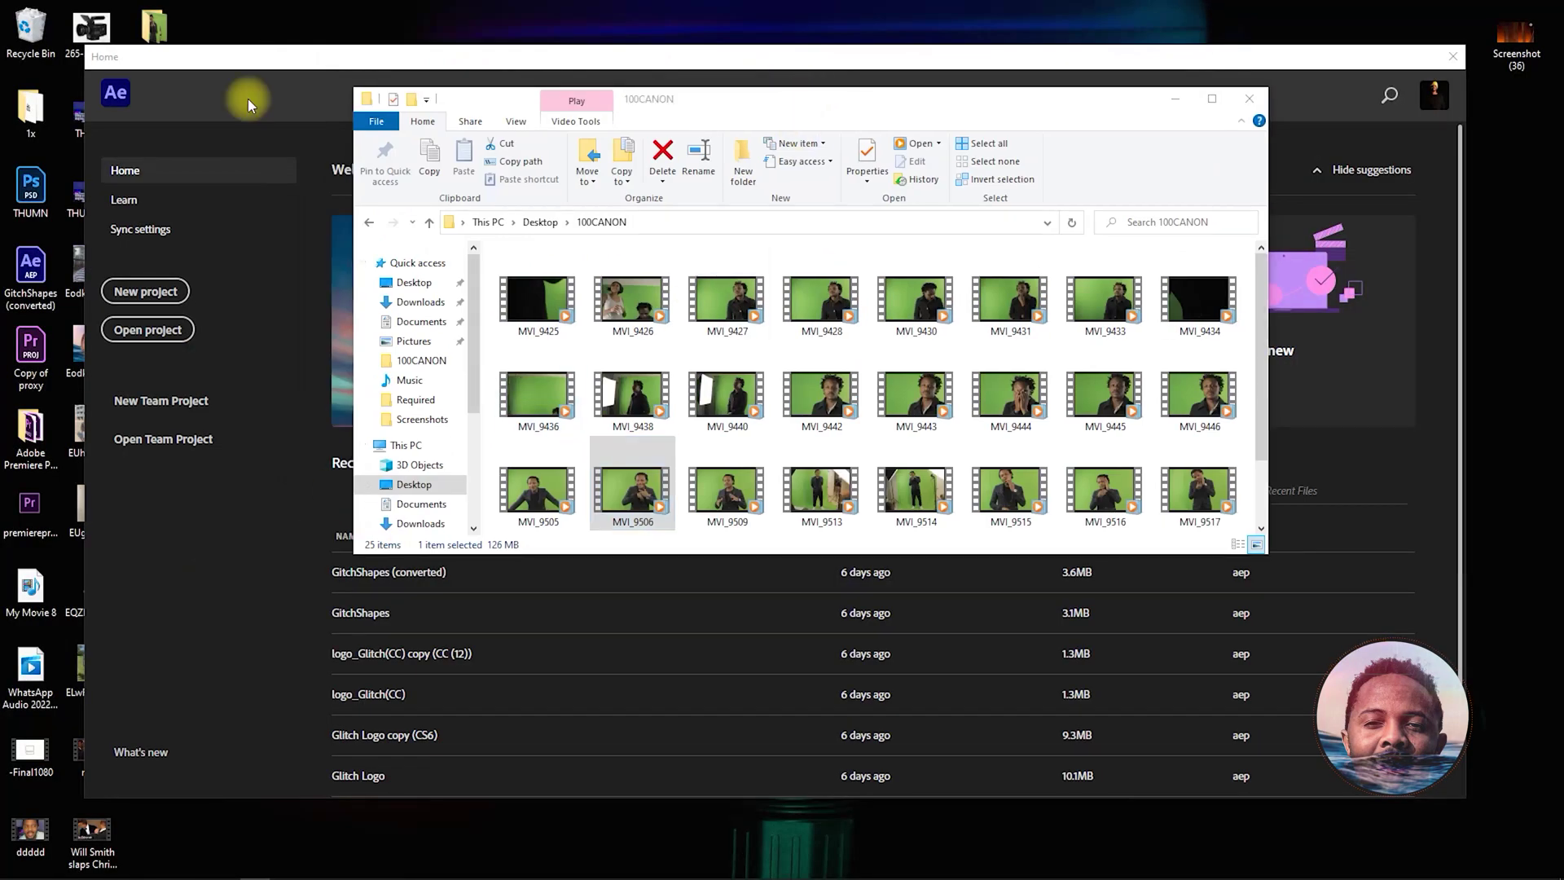
left_click(248, 99)
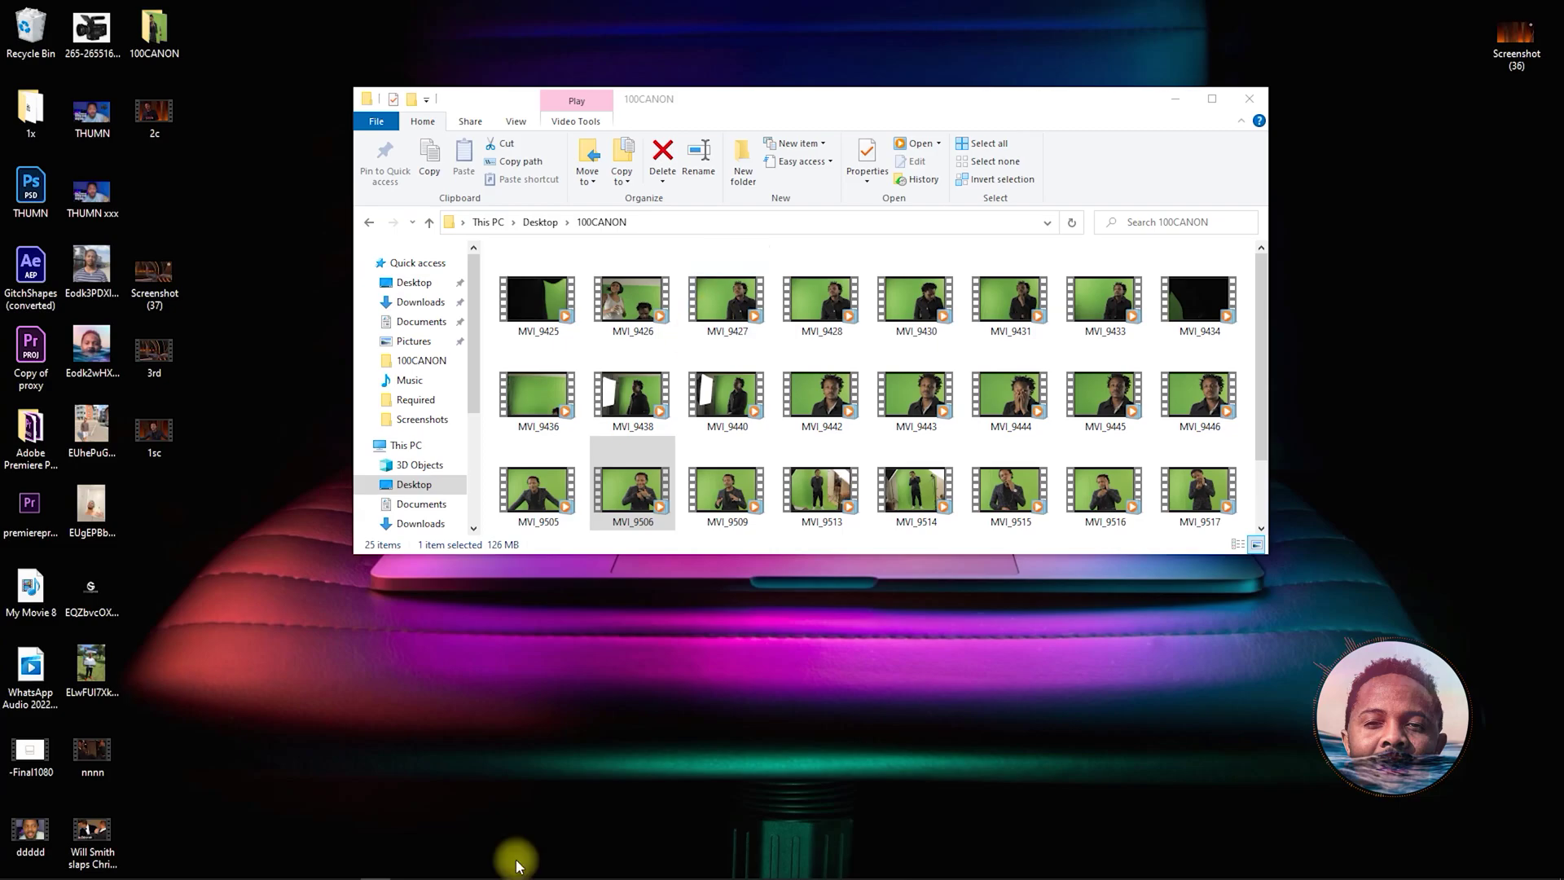
Import the MVI_9506 clip from the 100CANON folder into the After Effects project.
mouse_move(464, 863)
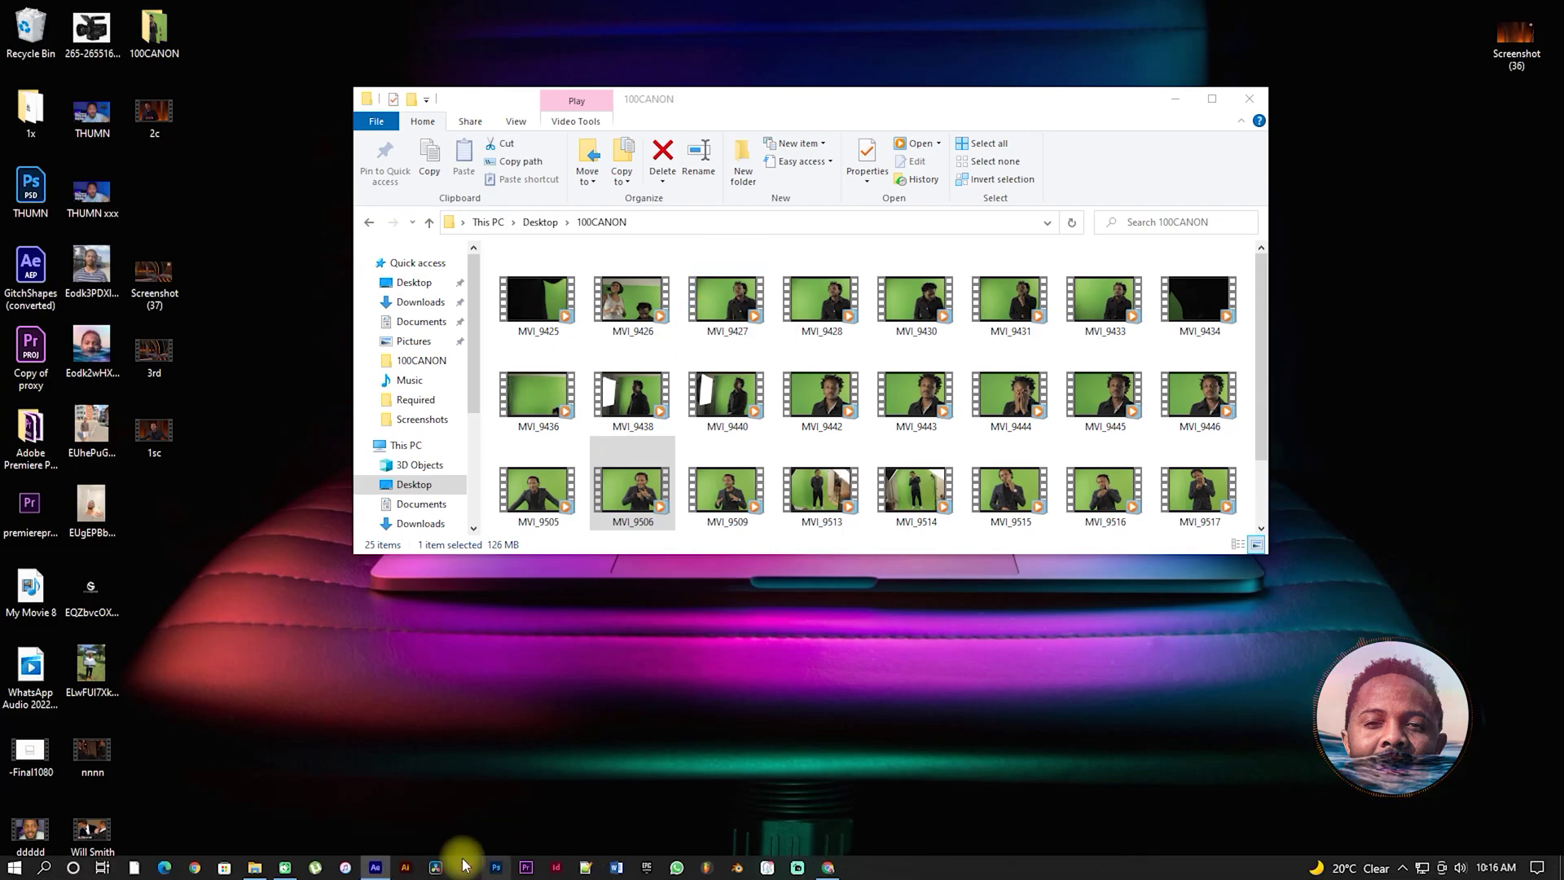
left_click(375, 866)
left_click_drag(610, 295, 262, 342)
left_click_drag(1482, 10, 1466, 39)
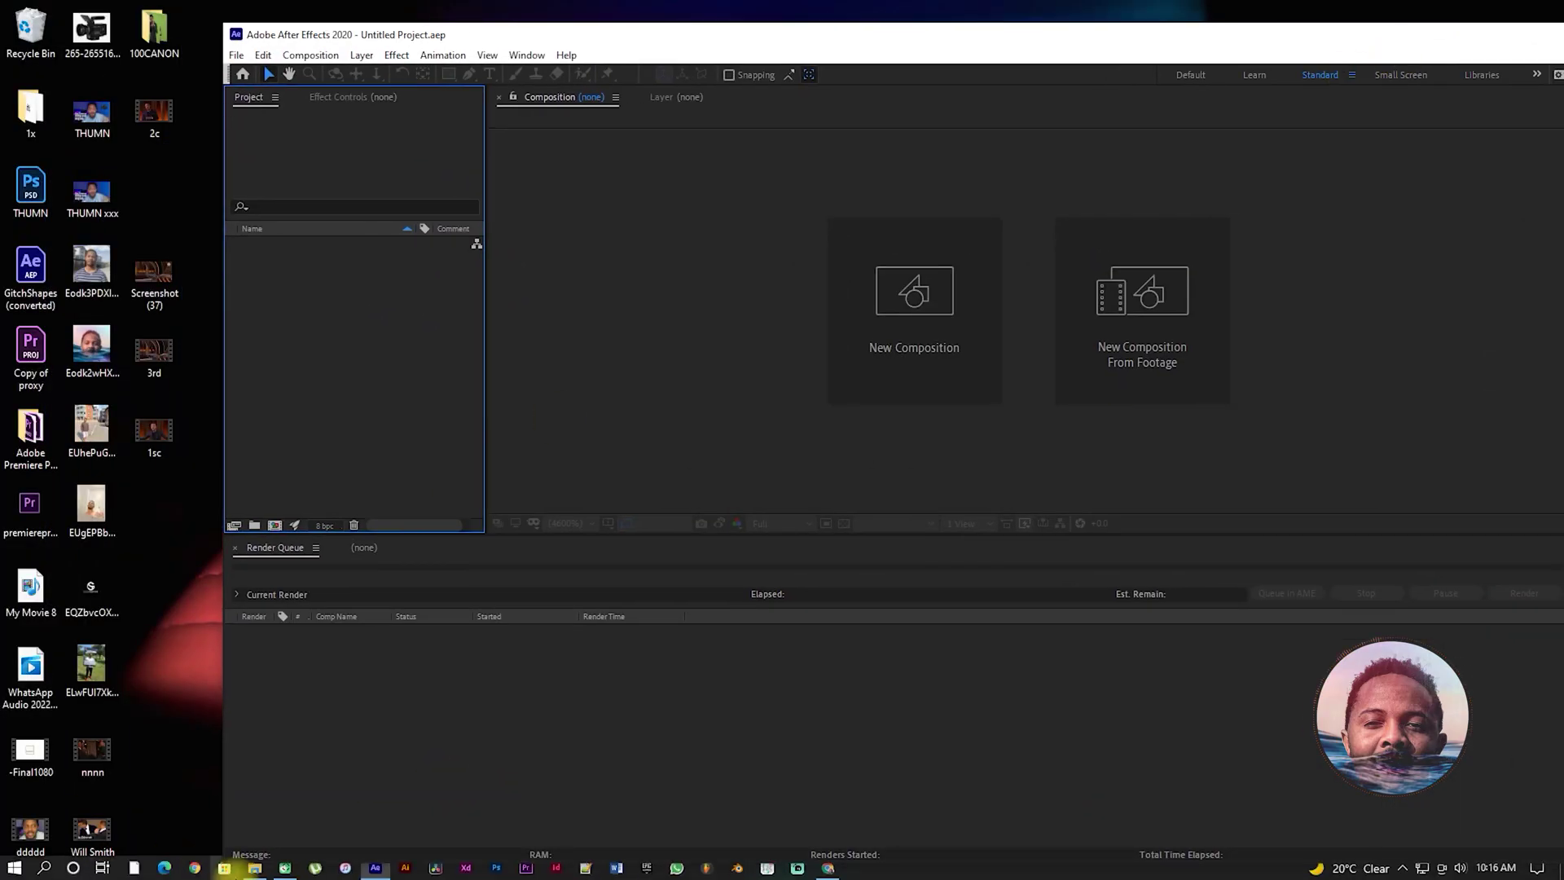
left_click(266, 865)
left_click_drag(632, 489, 284, 326)
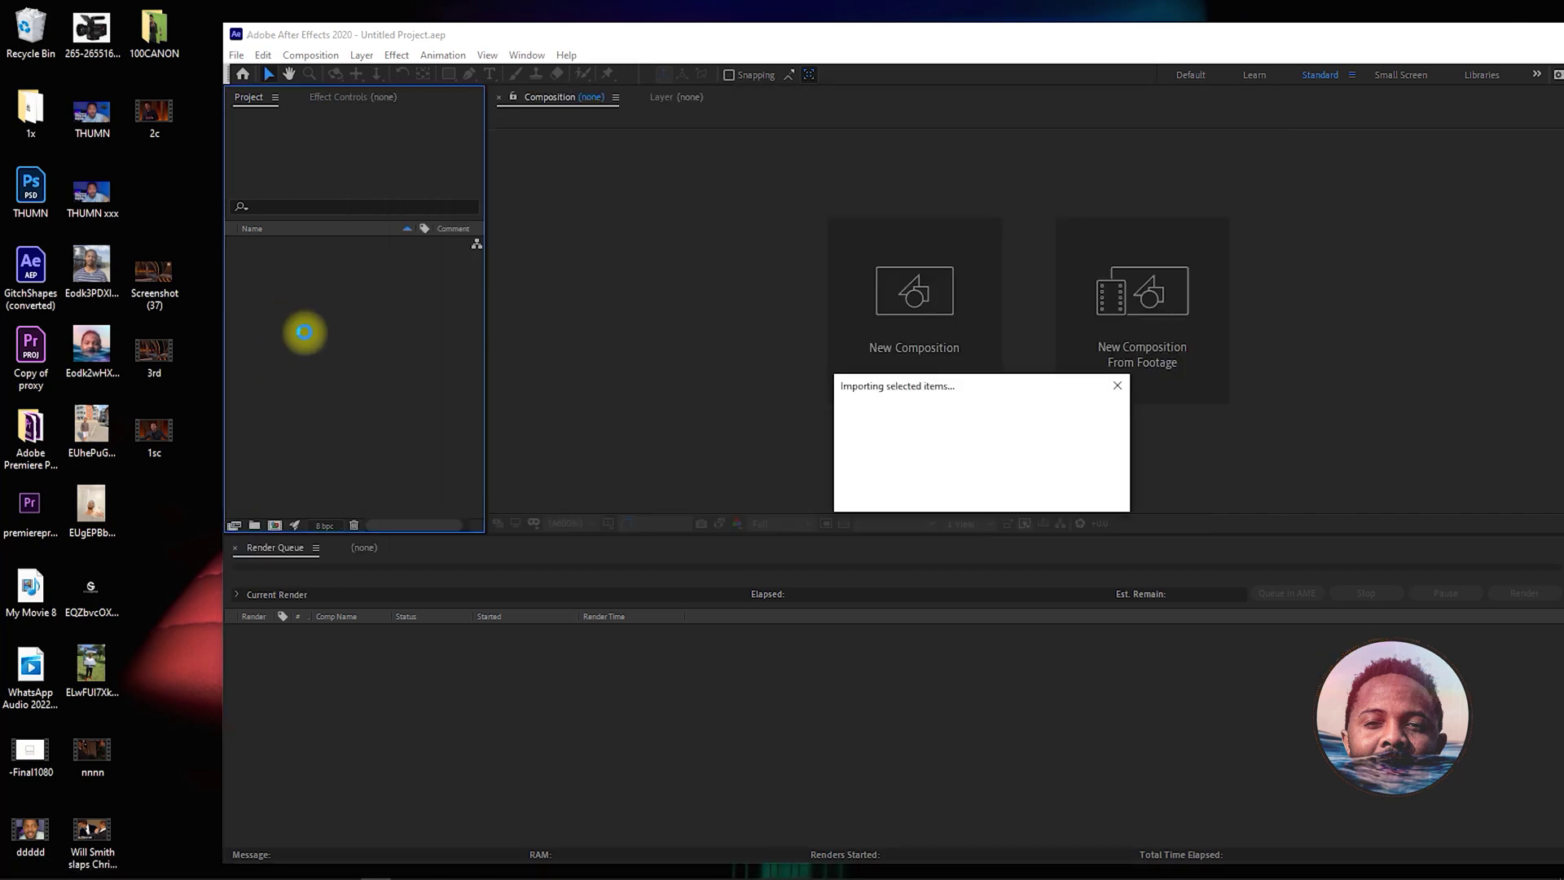
left_click(1505, 34)
Create a composition from MVI_9506.MOV and apply Remove Grain, placing its preview region on the green backdrop.
left_click_drag(96, 217, 45, 525)
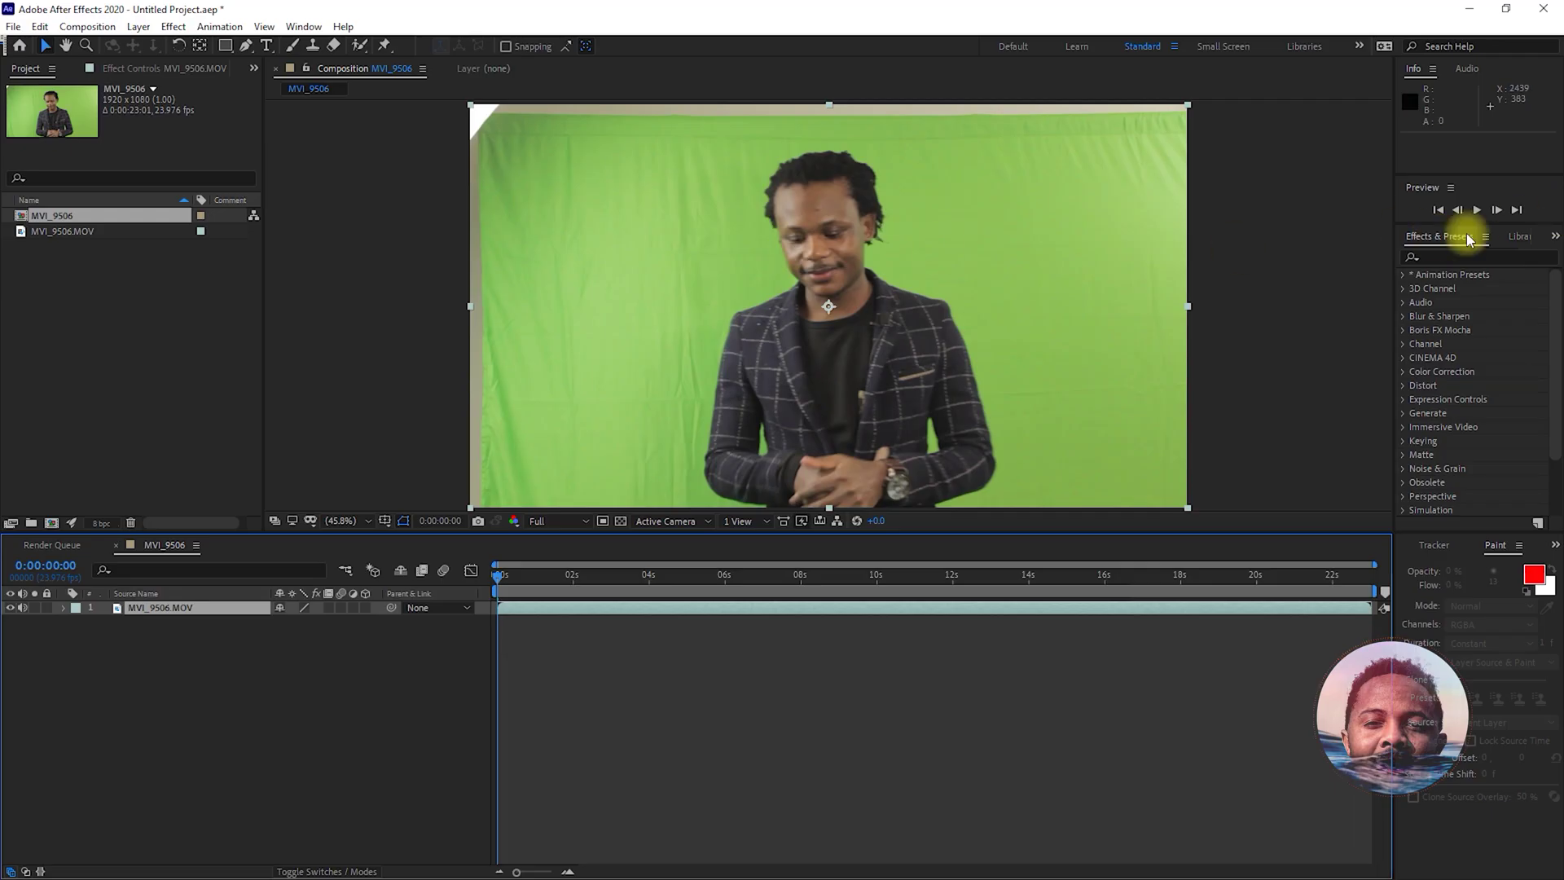
left_click(1466, 238)
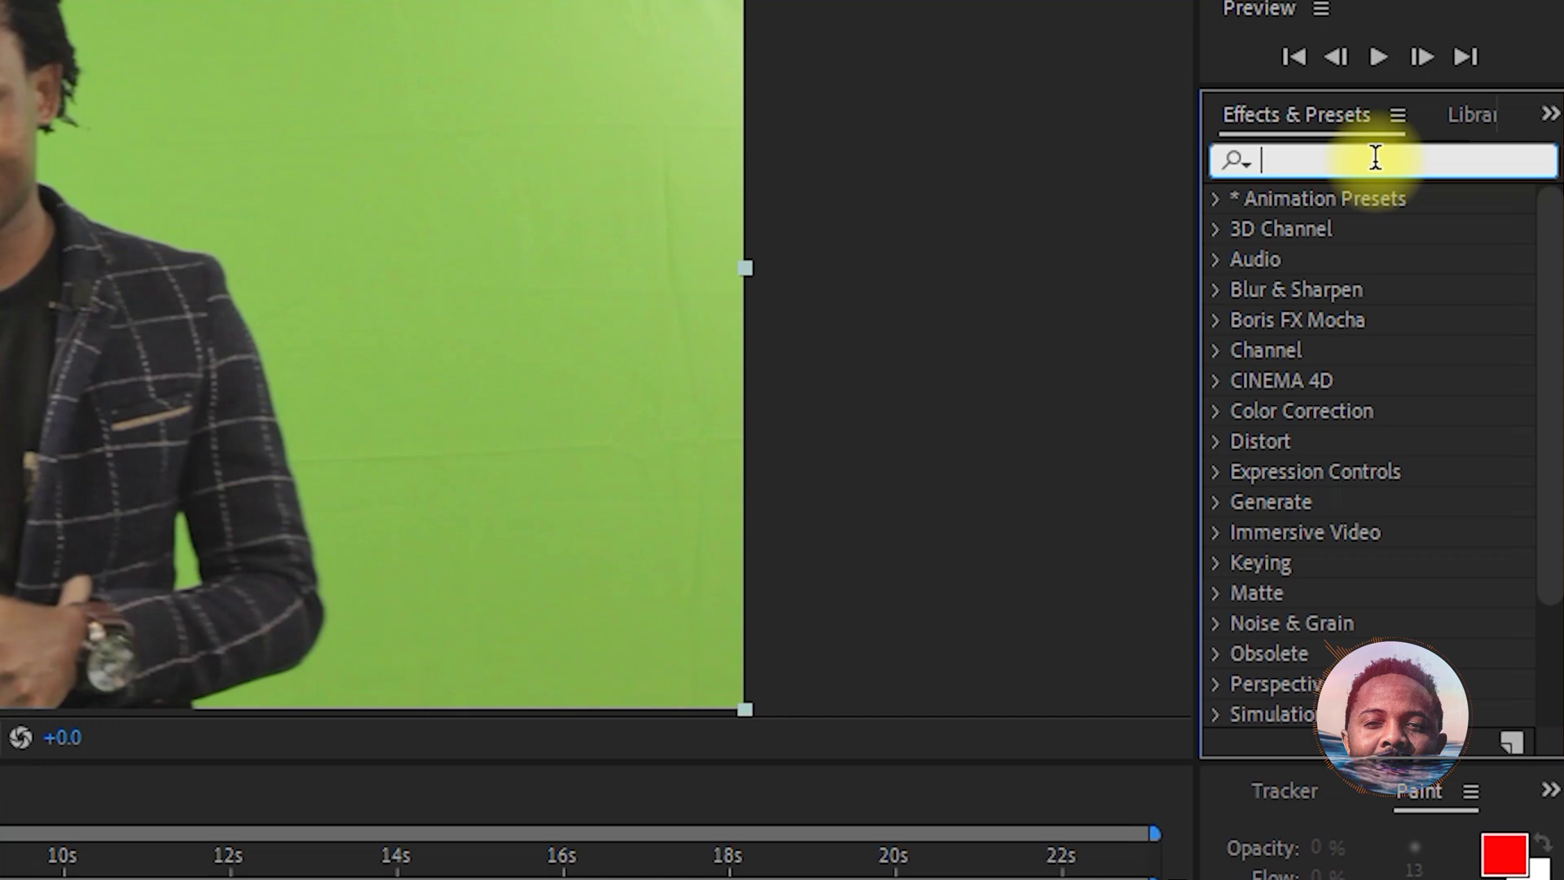
type("remov")
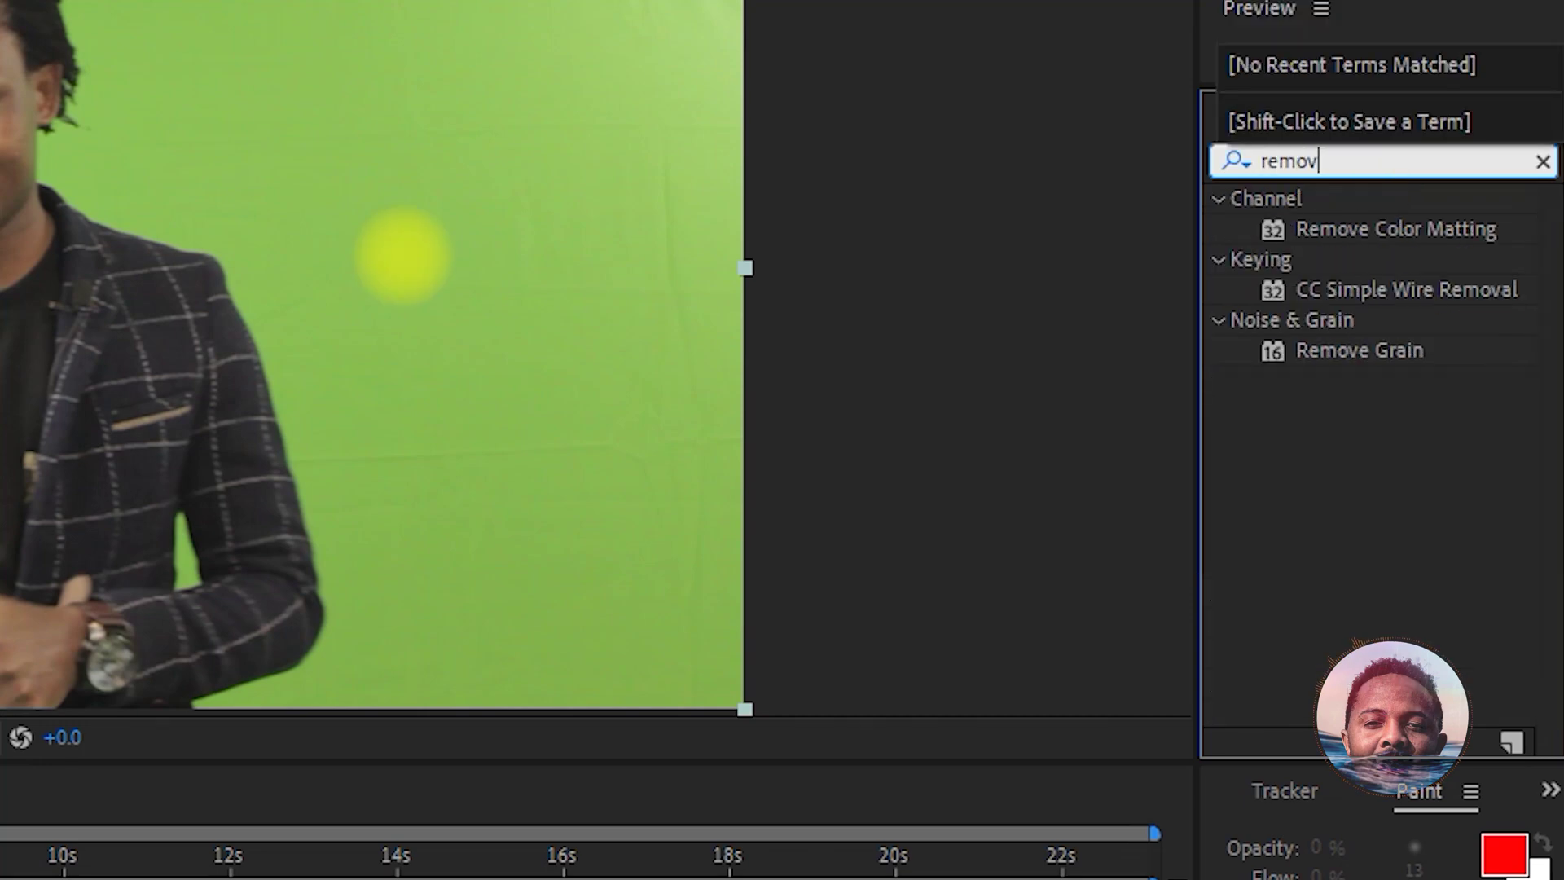
left_click_drag(1336, 335, 773, 729)
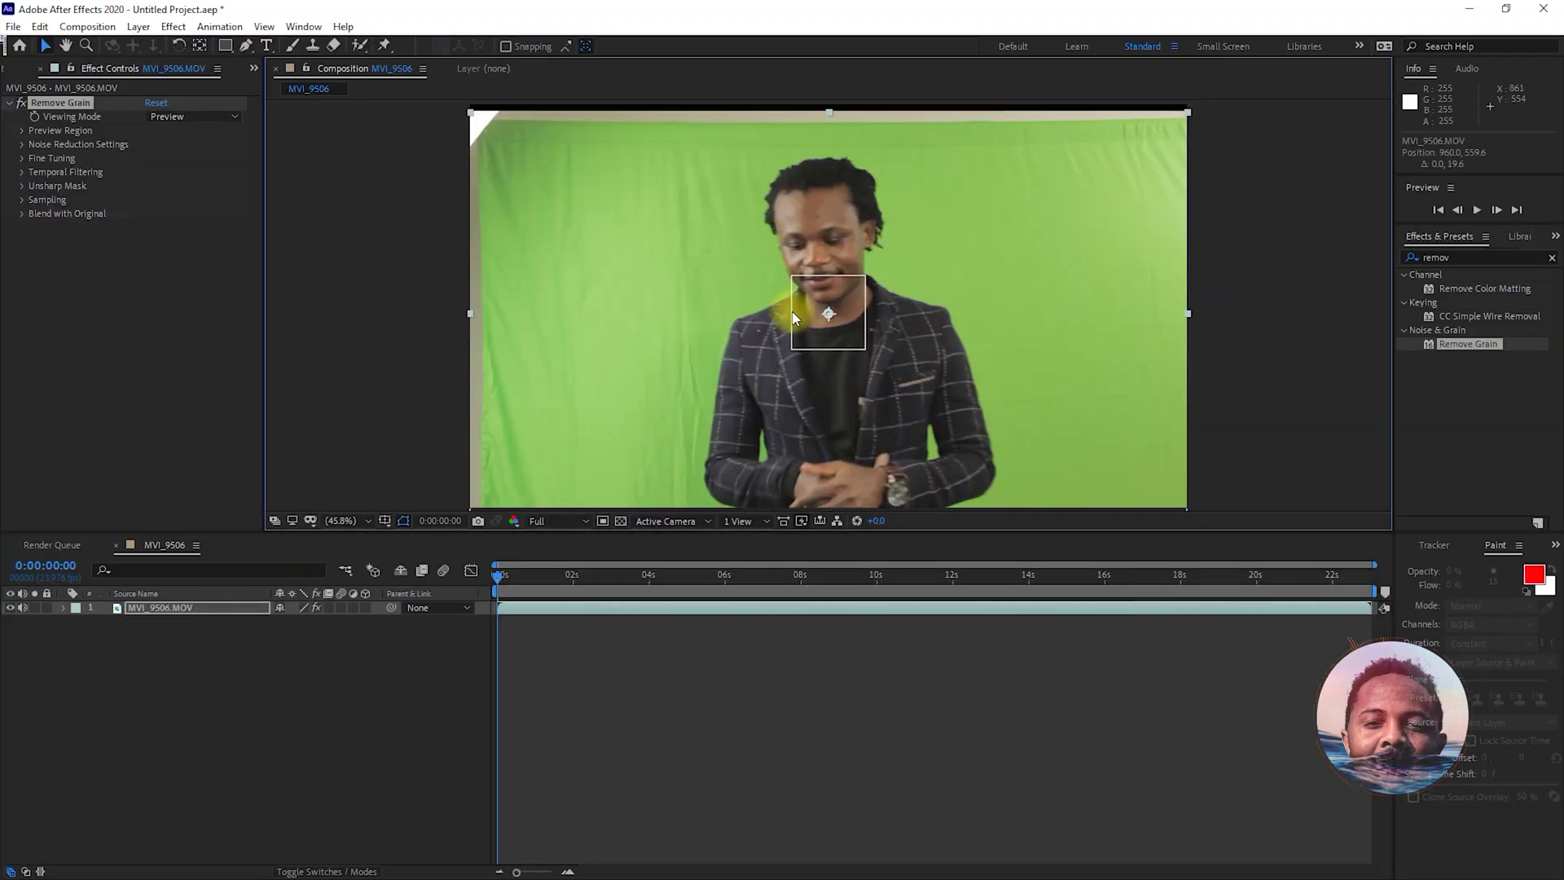
key("ctrl+z")
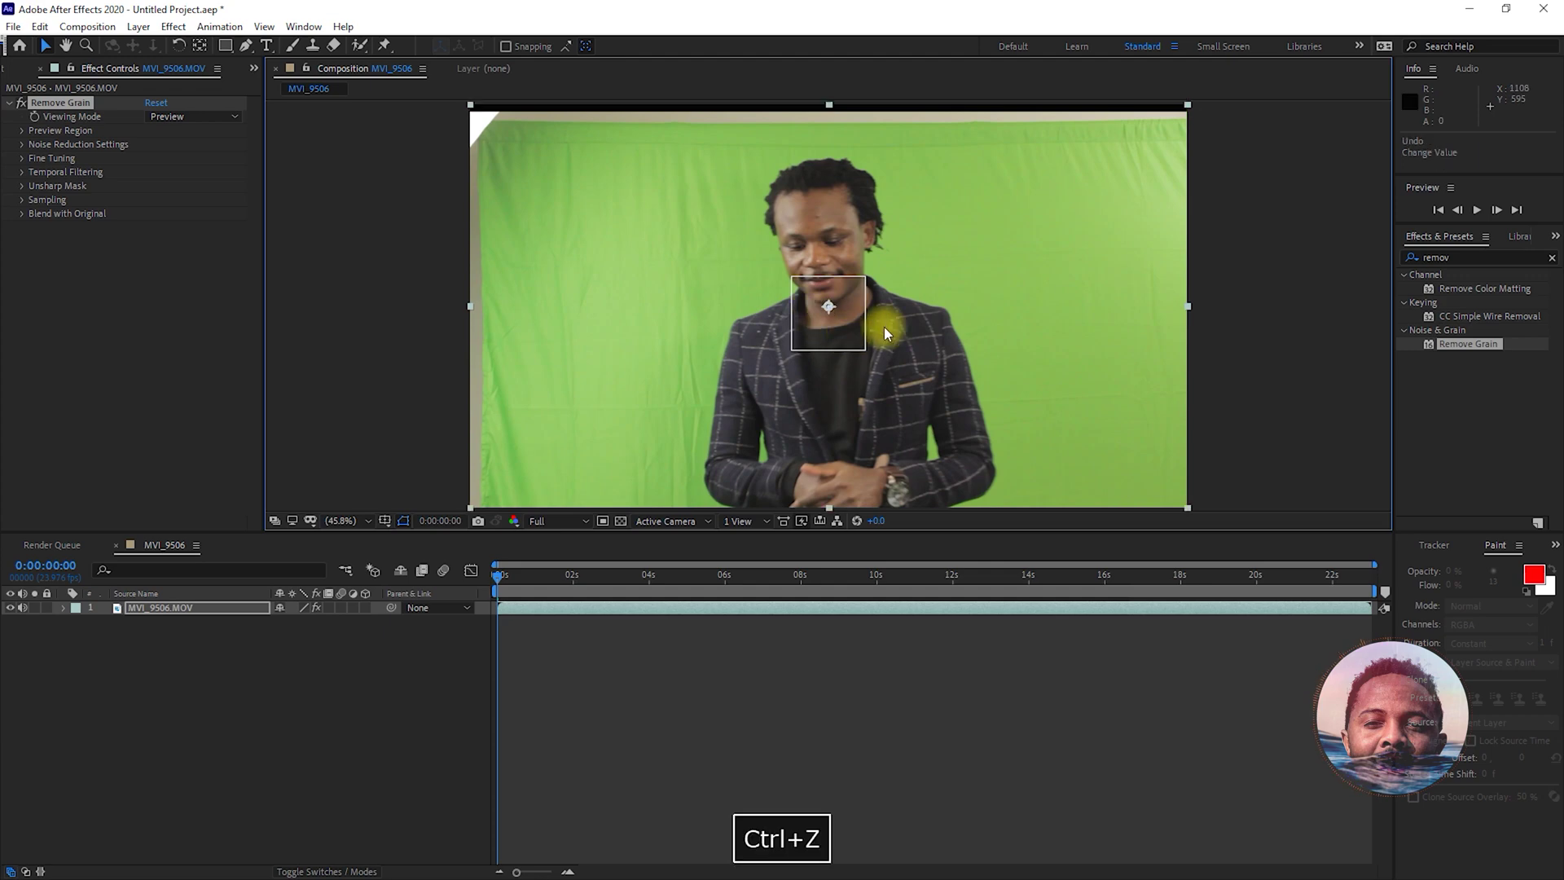
left_click_drag(824, 306, 570, 219)
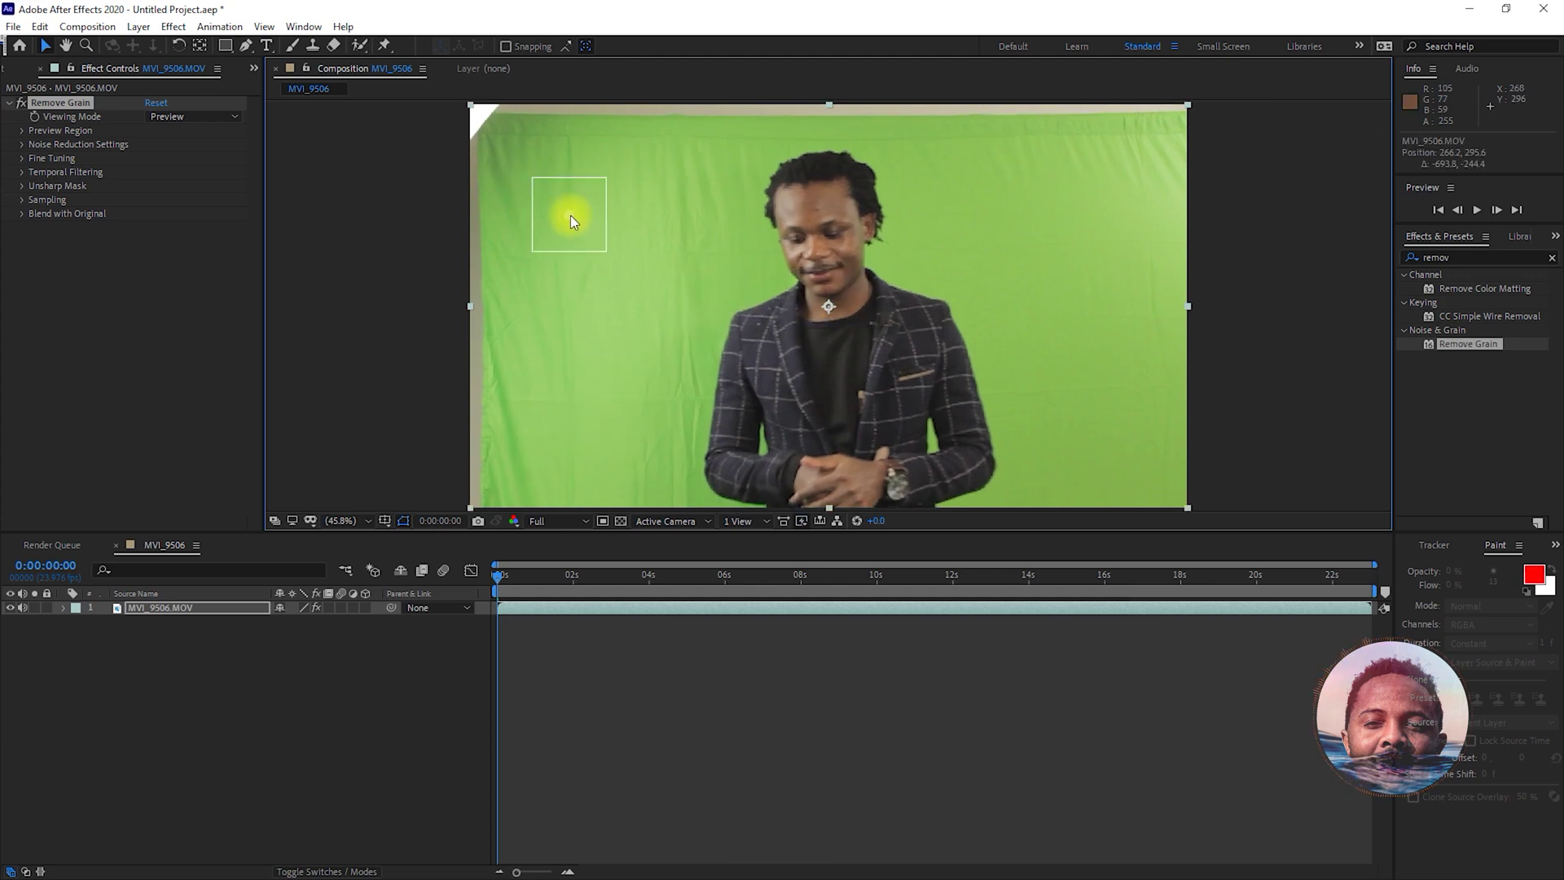
Set Remove Grain's Viewing Mode to Final Output and preview the clip.
left_click(219, 116)
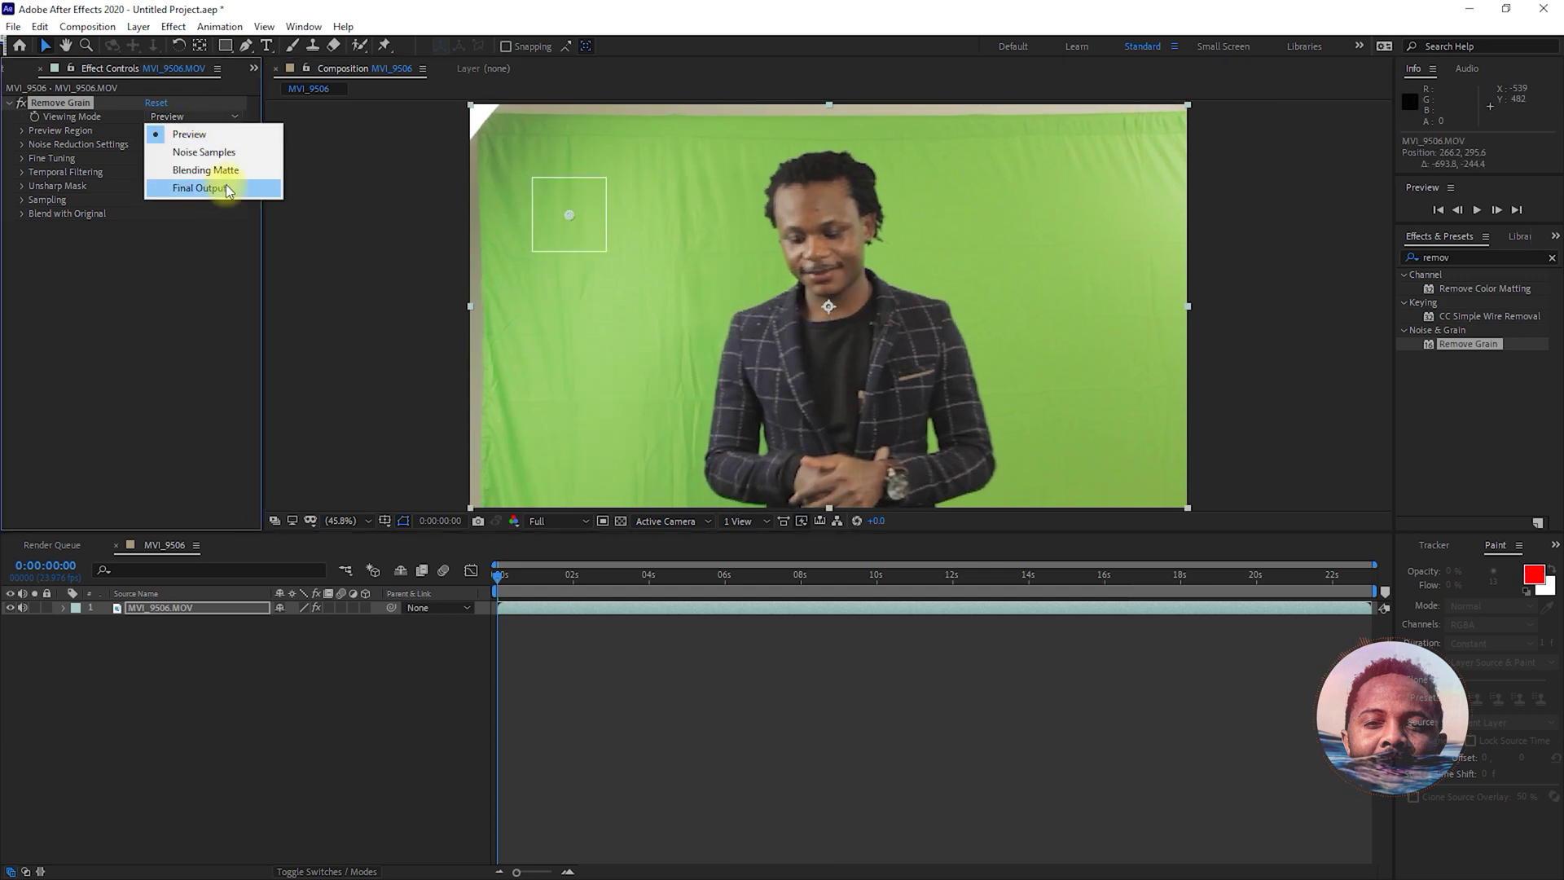
left_click(223, 188)
key("space")
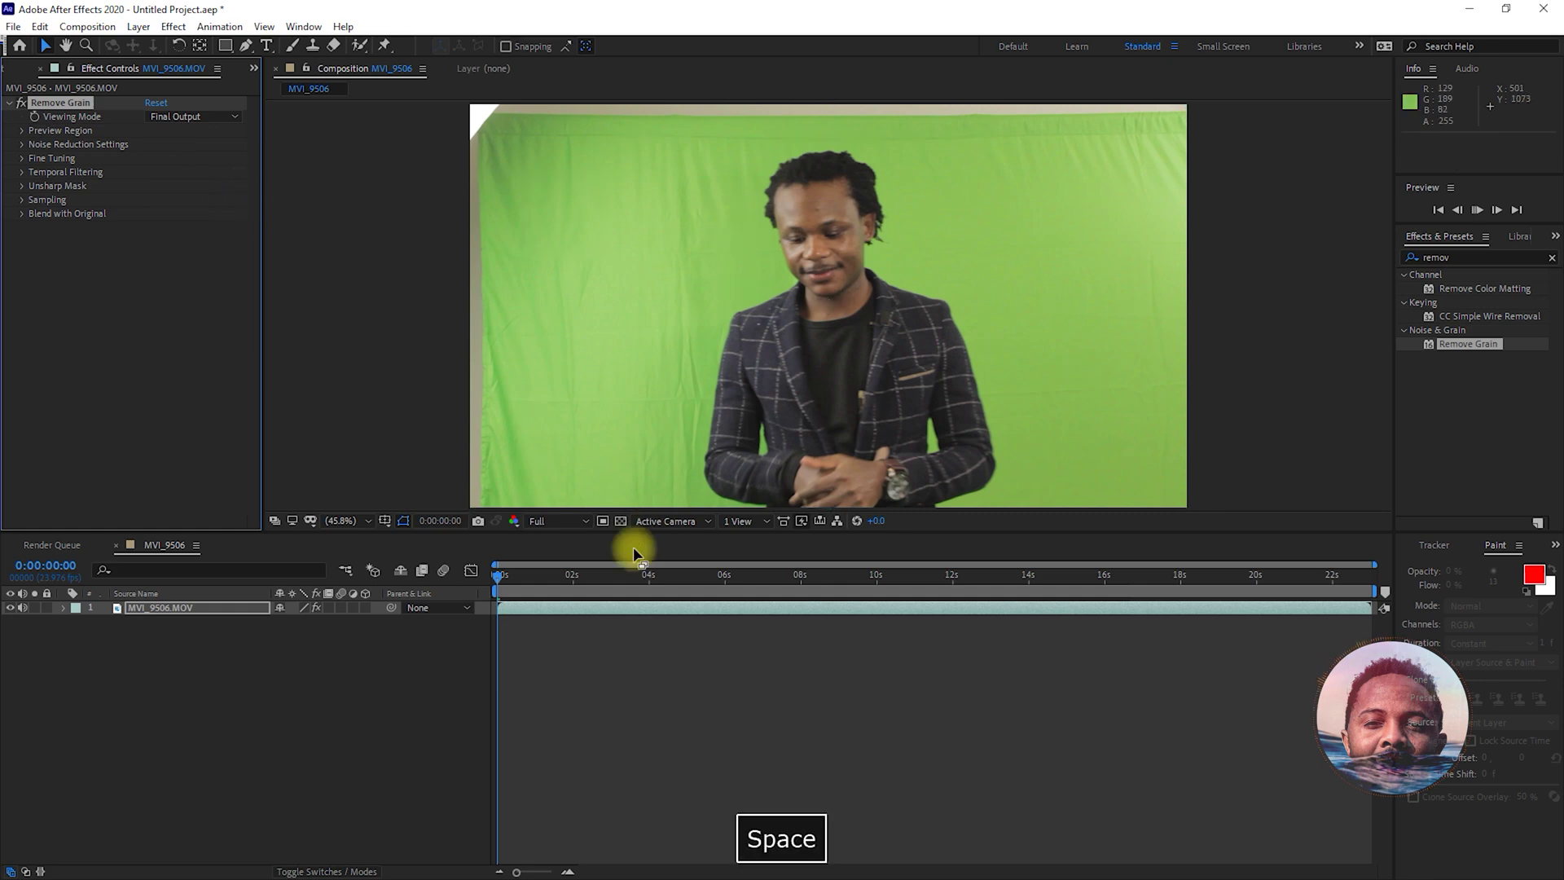
left_click(218, 116)
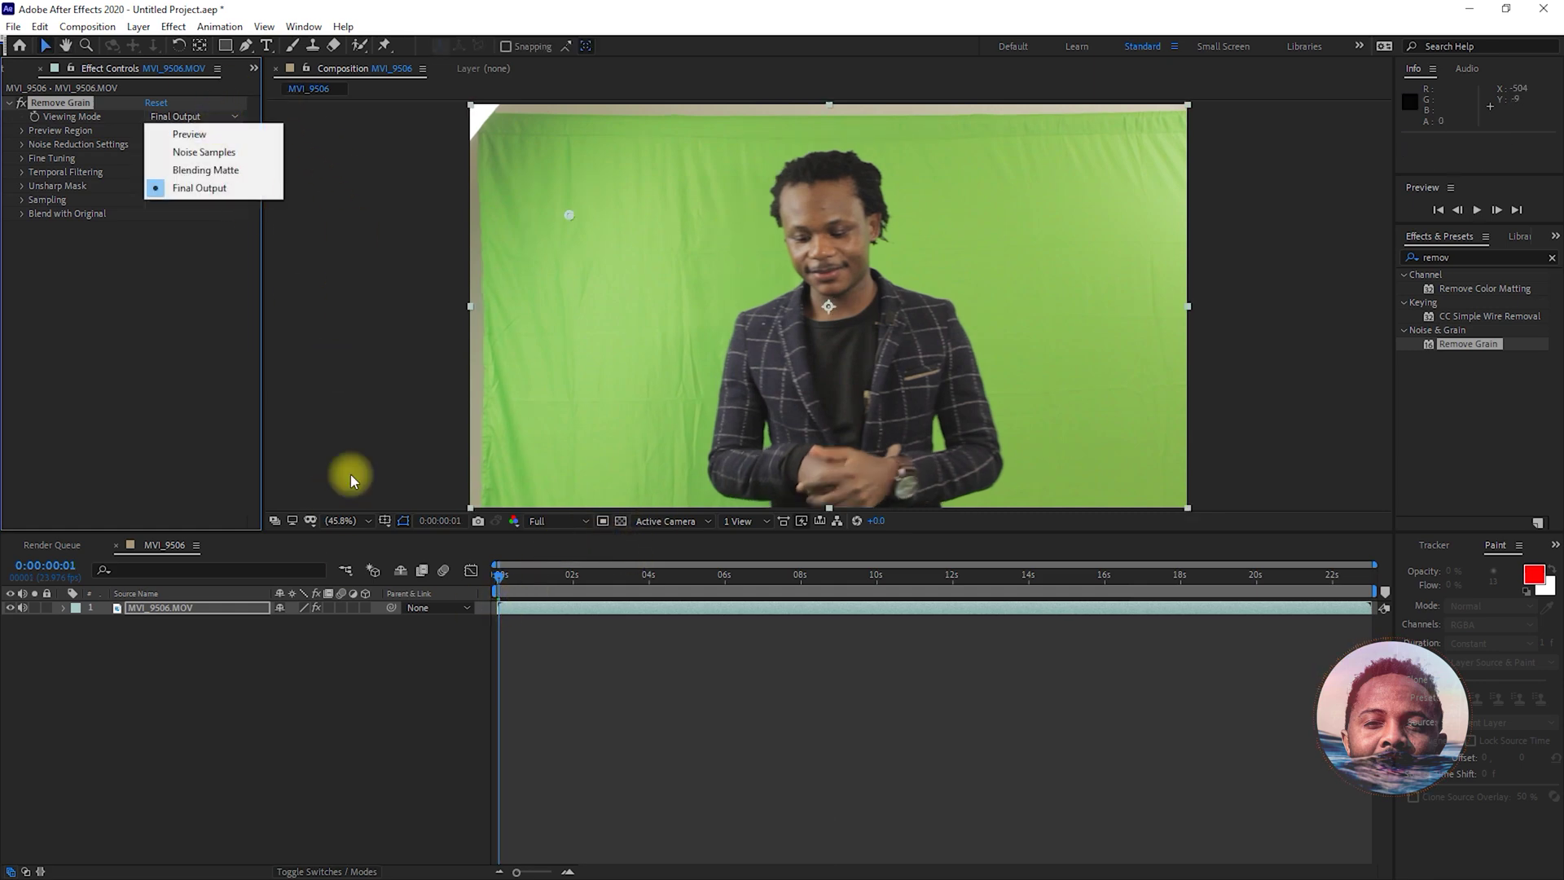
left_click(556, 521)
Lower the preview resolution to Third and play the clip back from near the start.
left_click(548, 580)
left_click(562, 520)
left_click(568, 518)
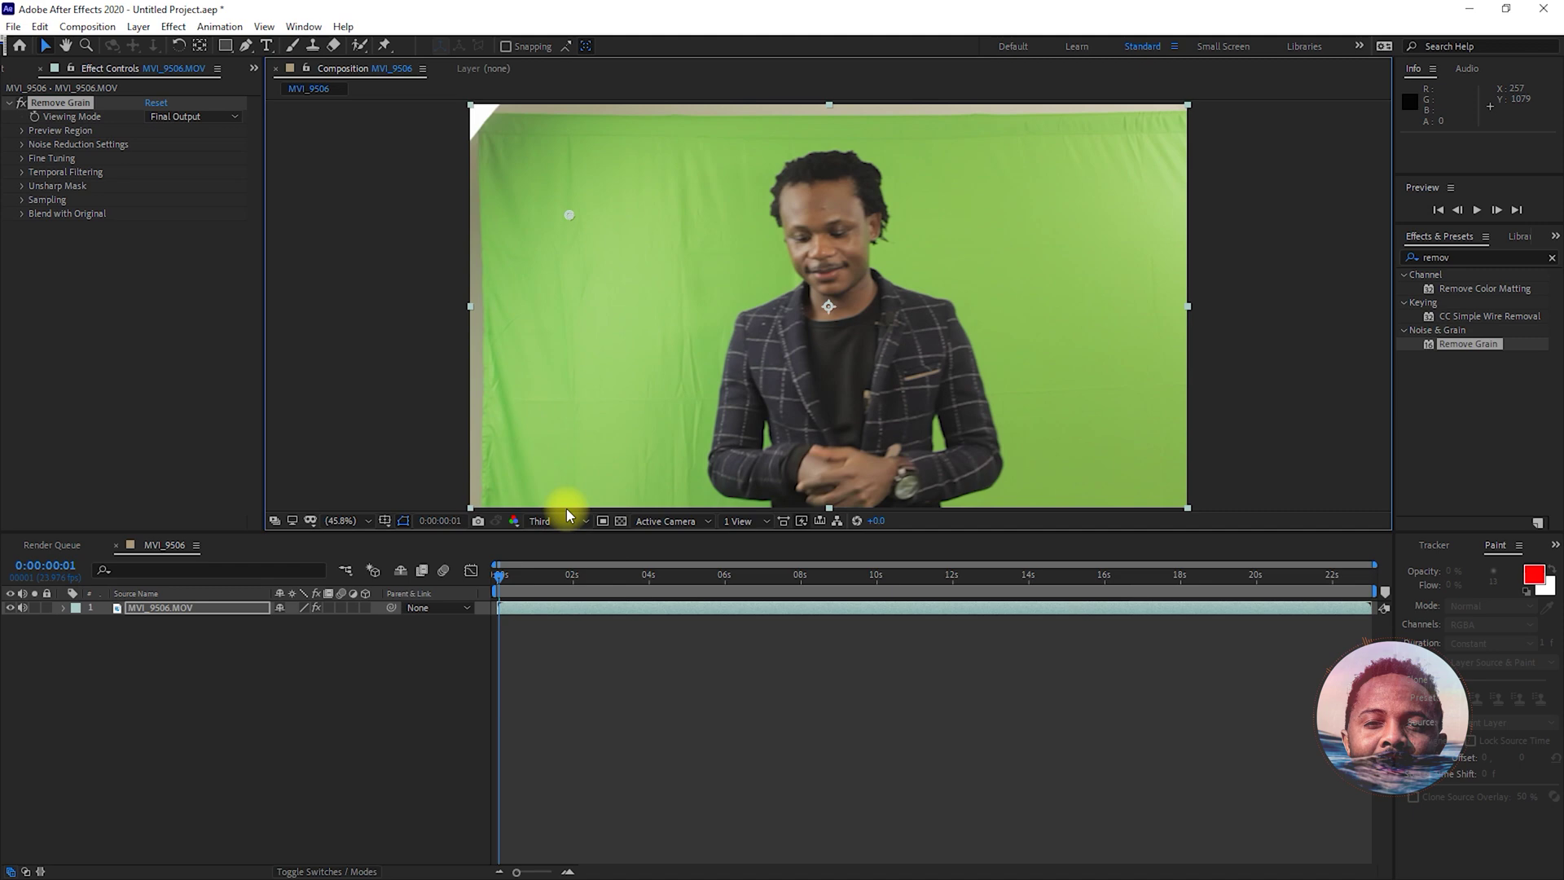
left_click(567, 518)
left_click(529, 521)
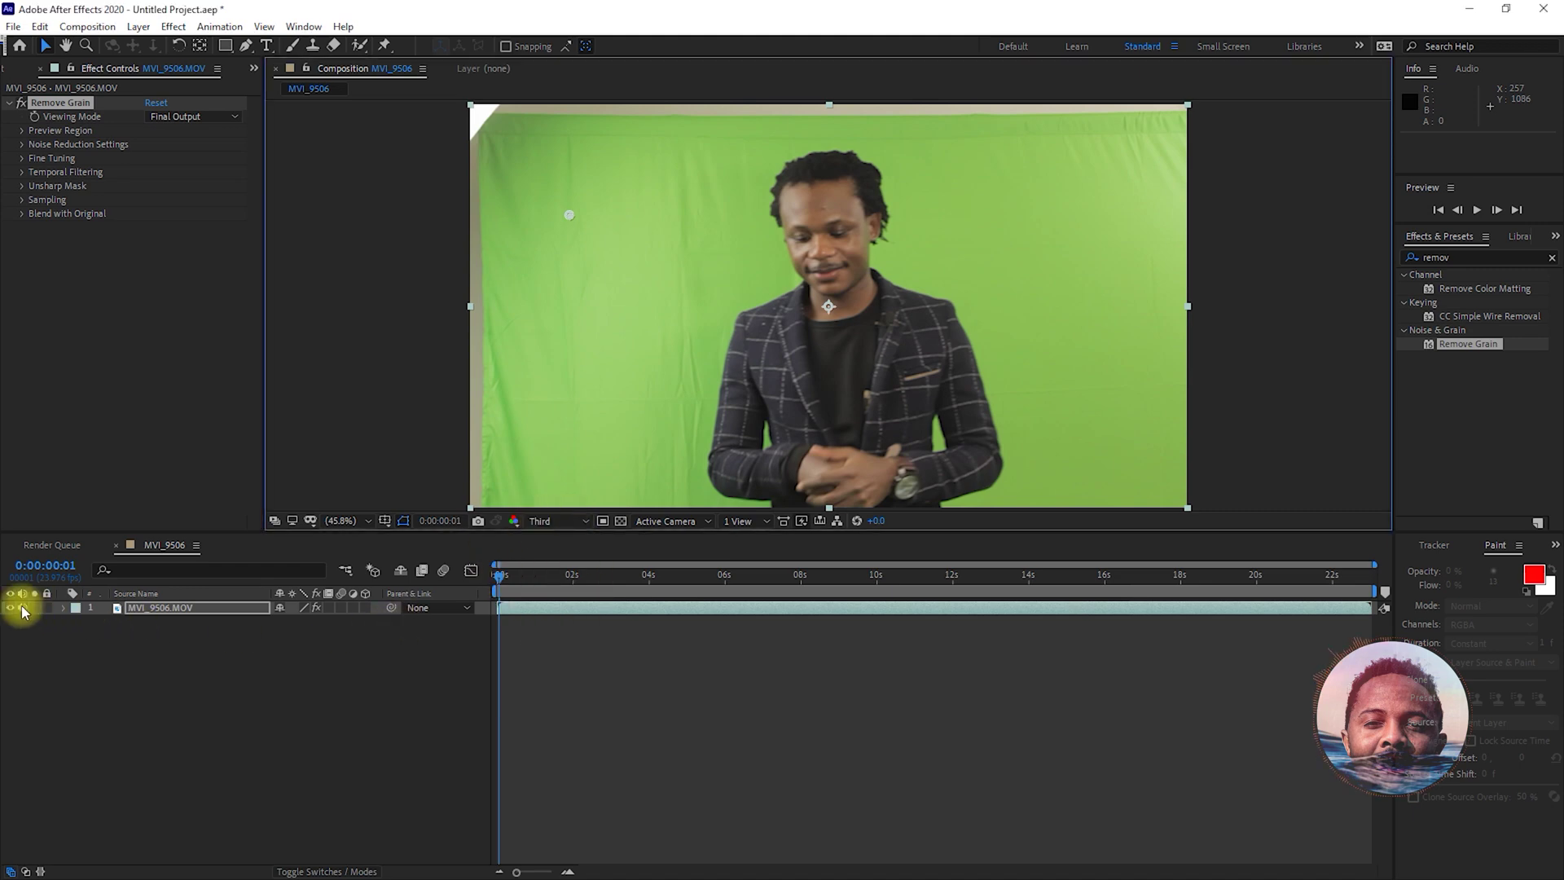
key("space")
key("space")
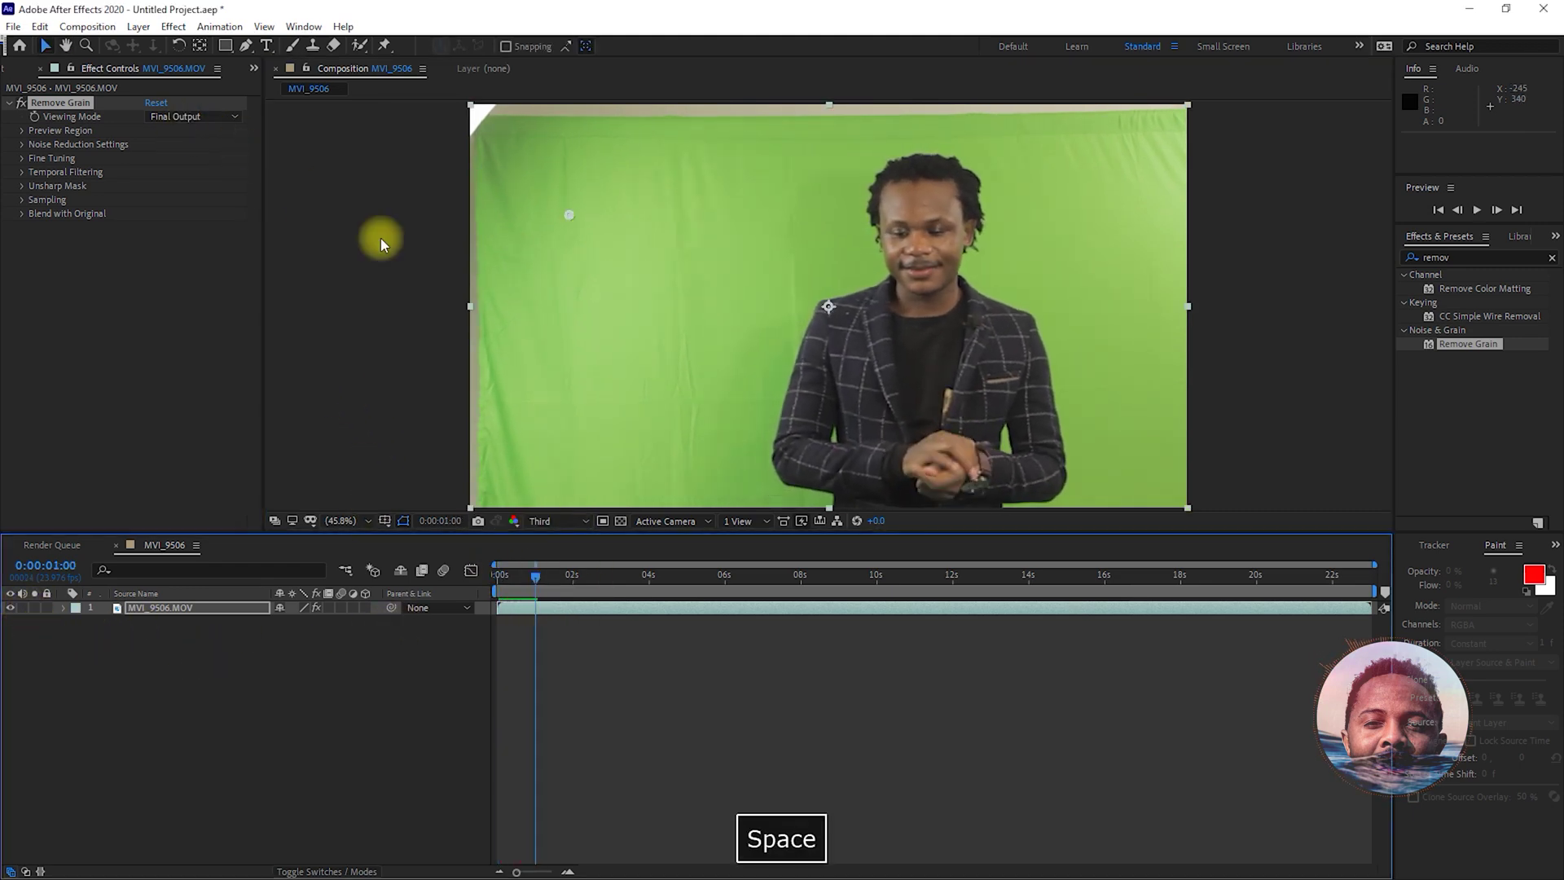
key("space")
left_click(498, 574)
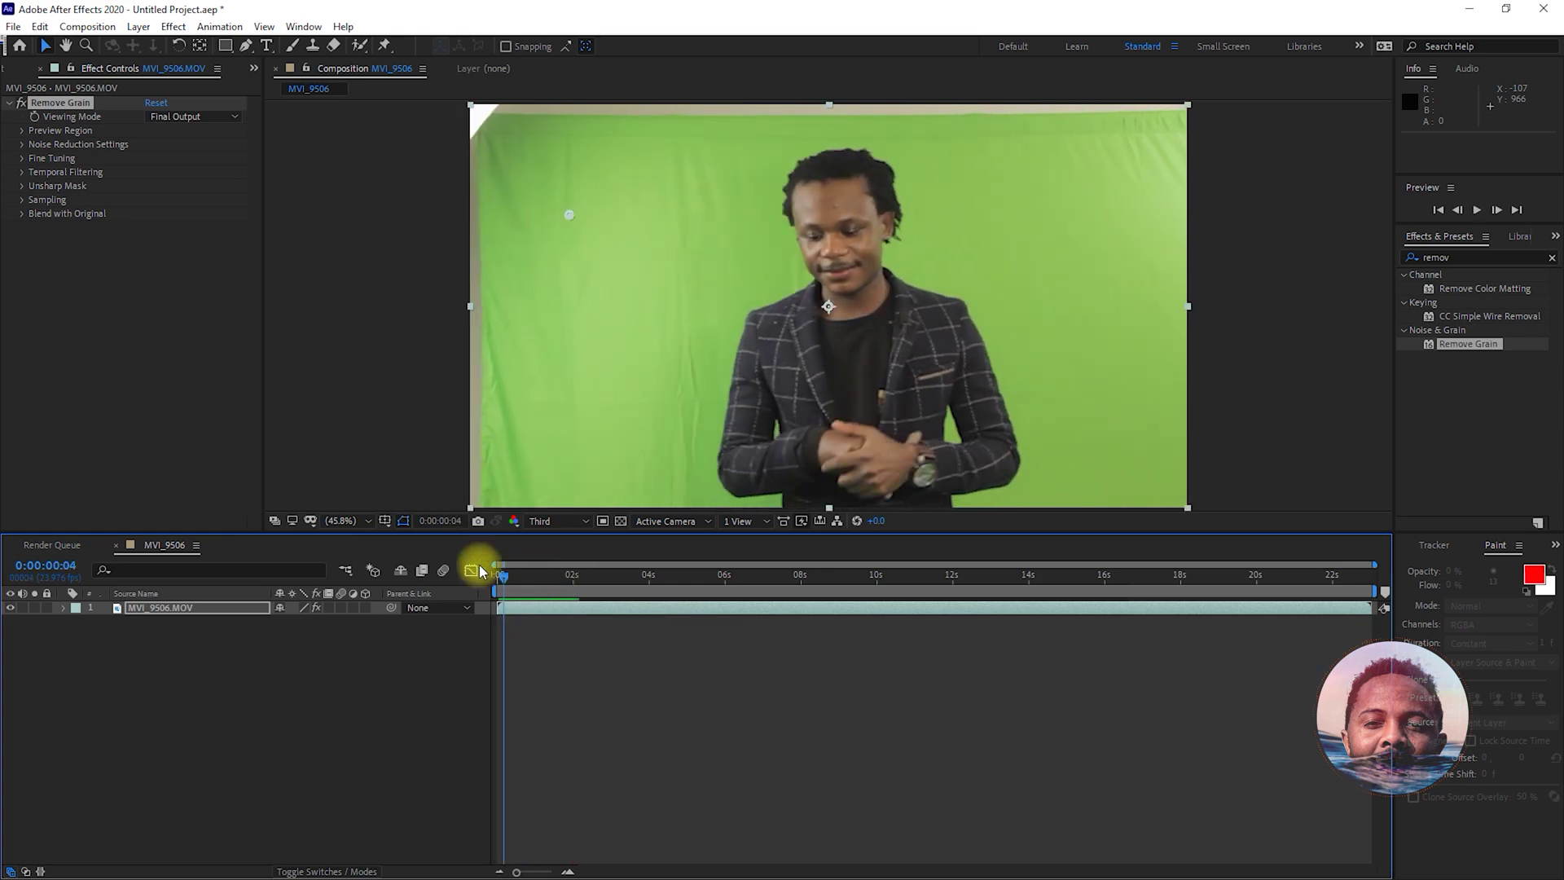
key("space")
key("space")
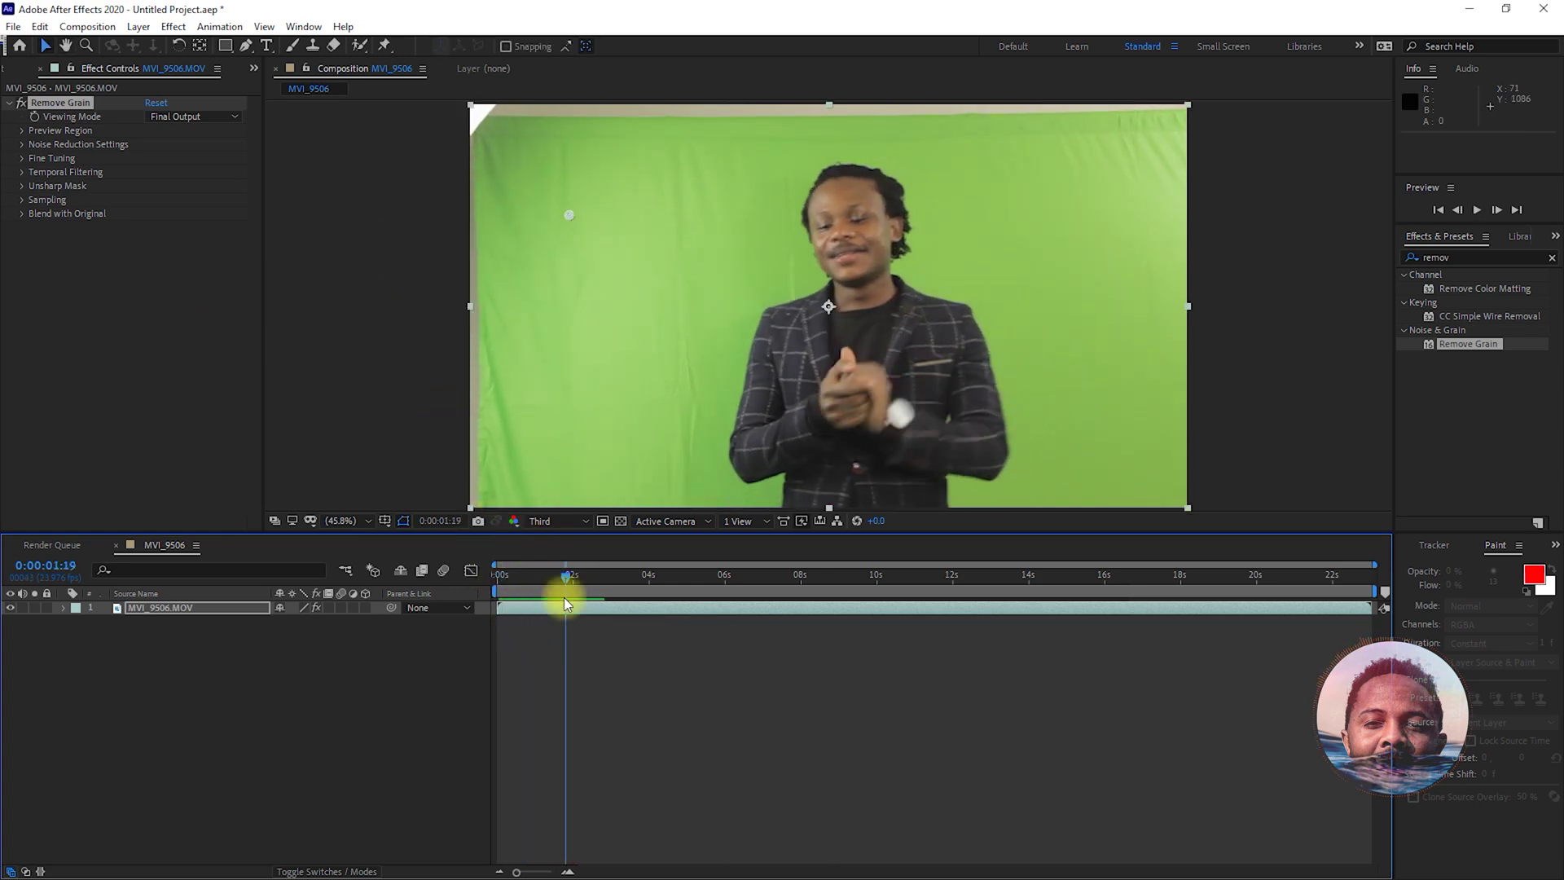
Pre-compose the MVI_9506 layer into a new composition named 'keying'.
right_click(237, 608)
left_click(333, 521)
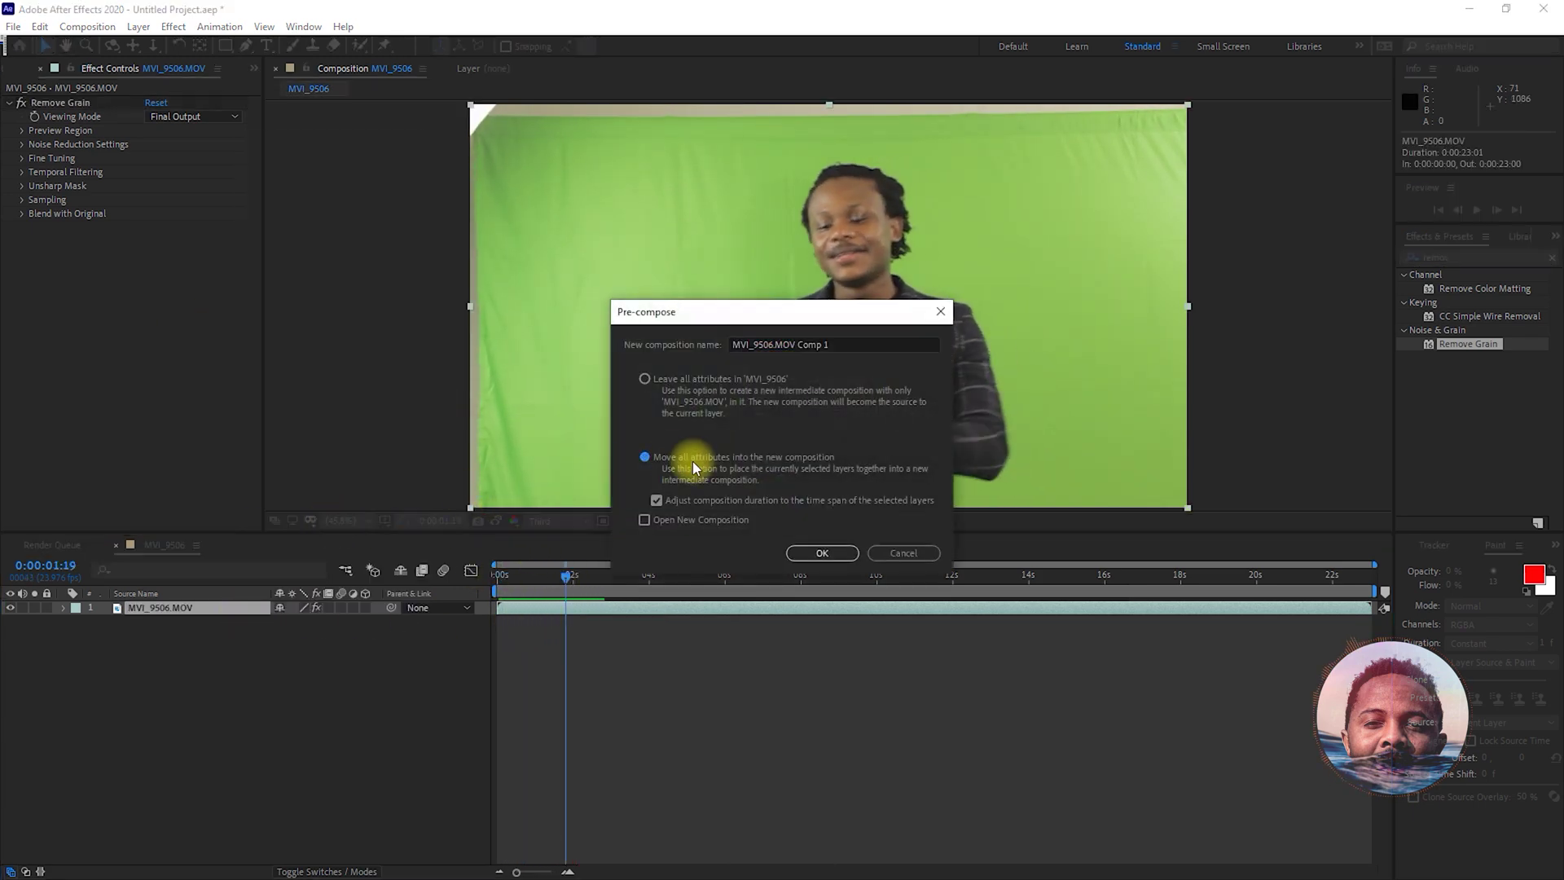
left_click(811, 344)
type("key")
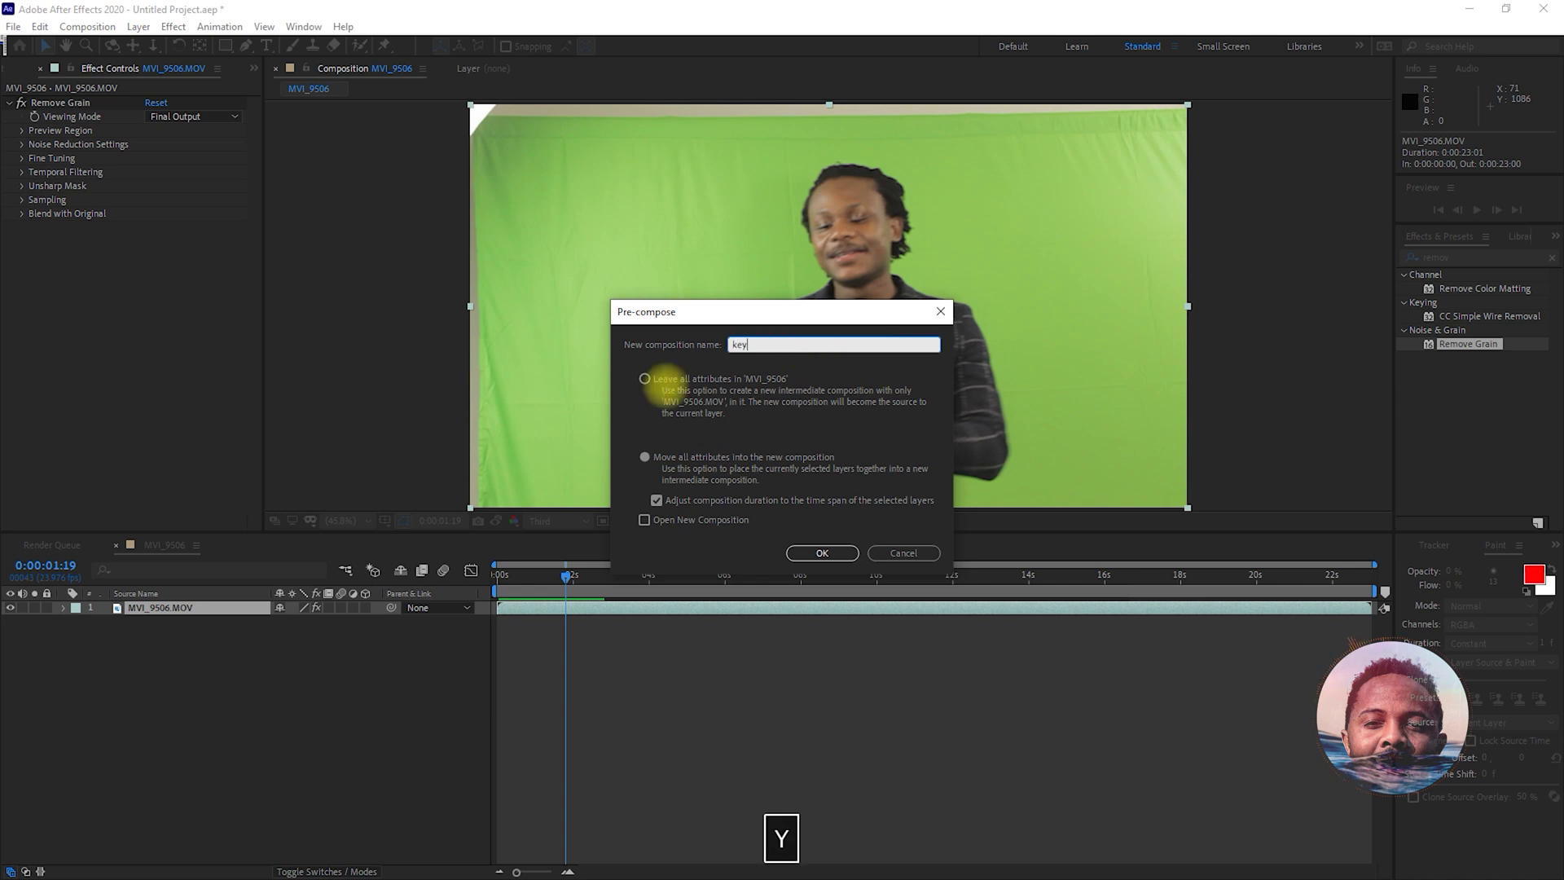
key("BackSpace")
type("ing")
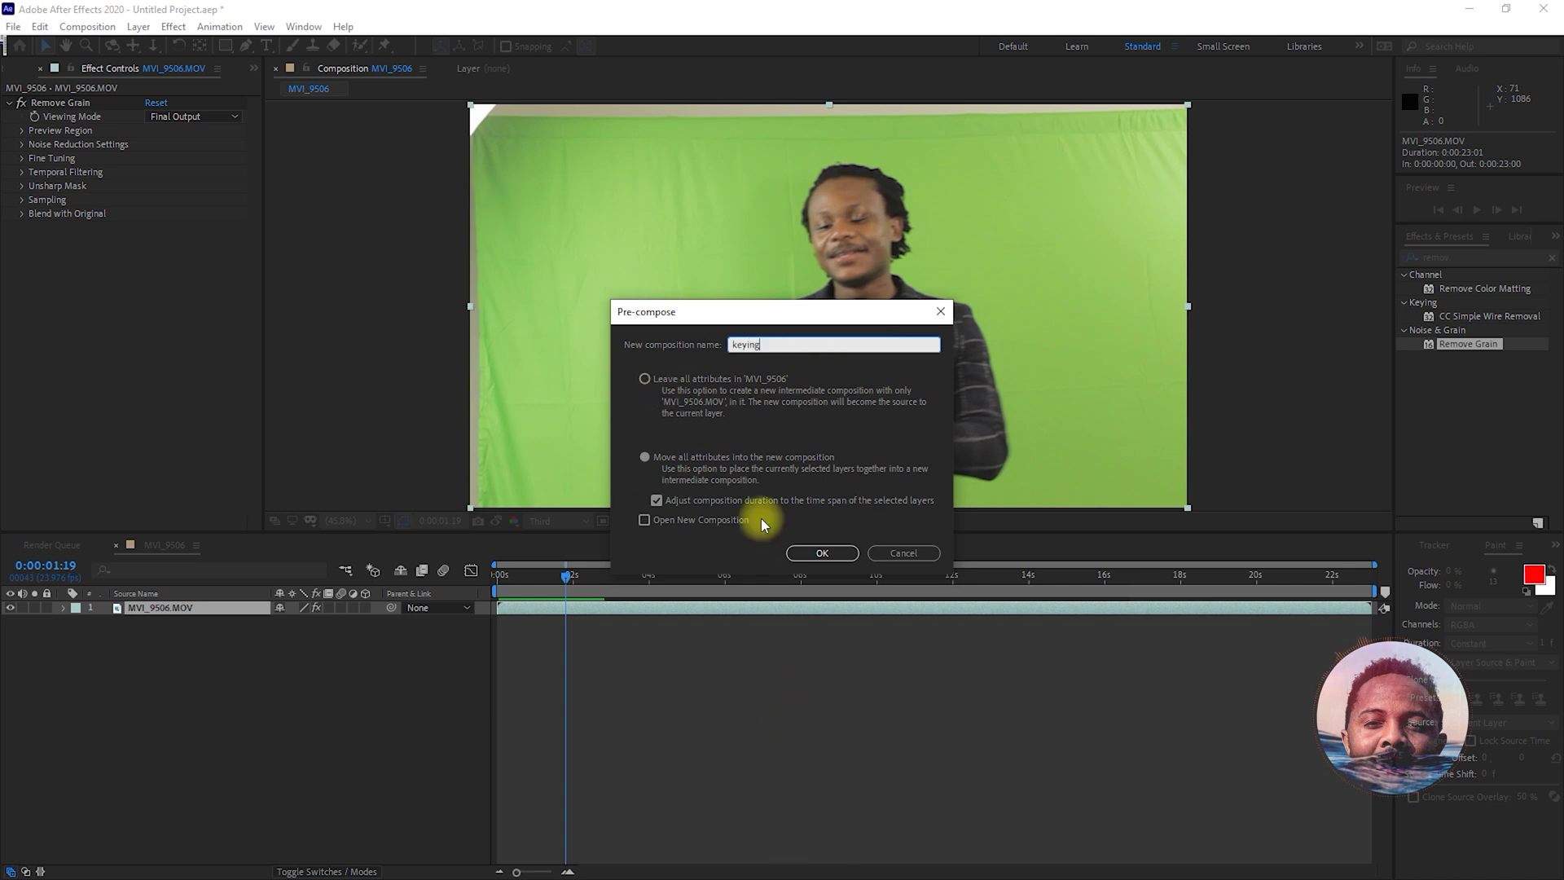
left_click(820, 551)
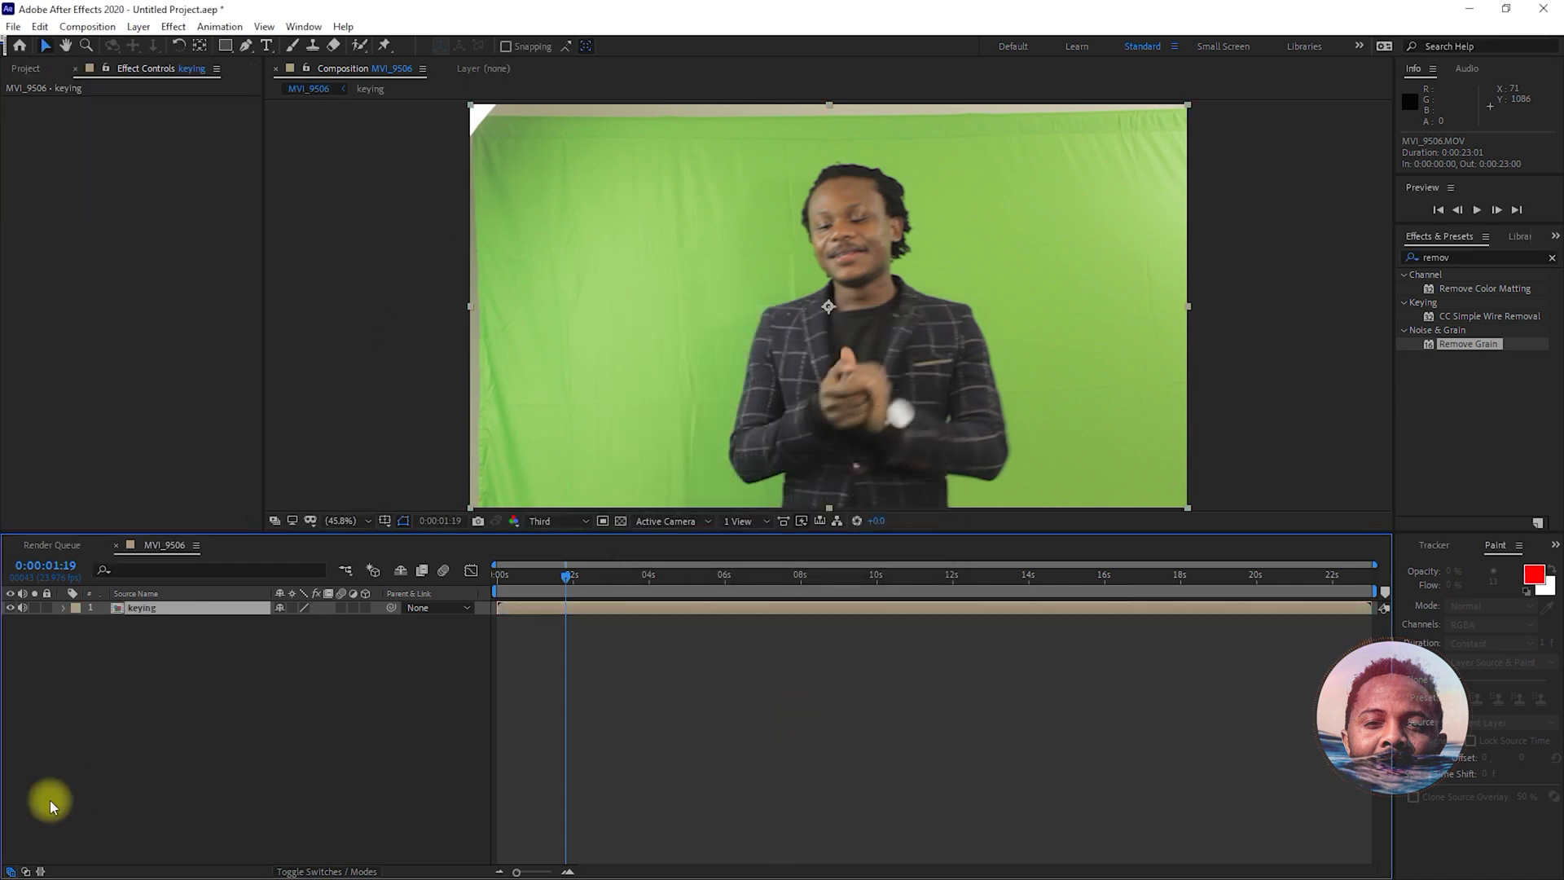
Find Color Key in Effects & Presets and apply it to the keying layer.
left_click(201, 678)
left_click(1423, 259)
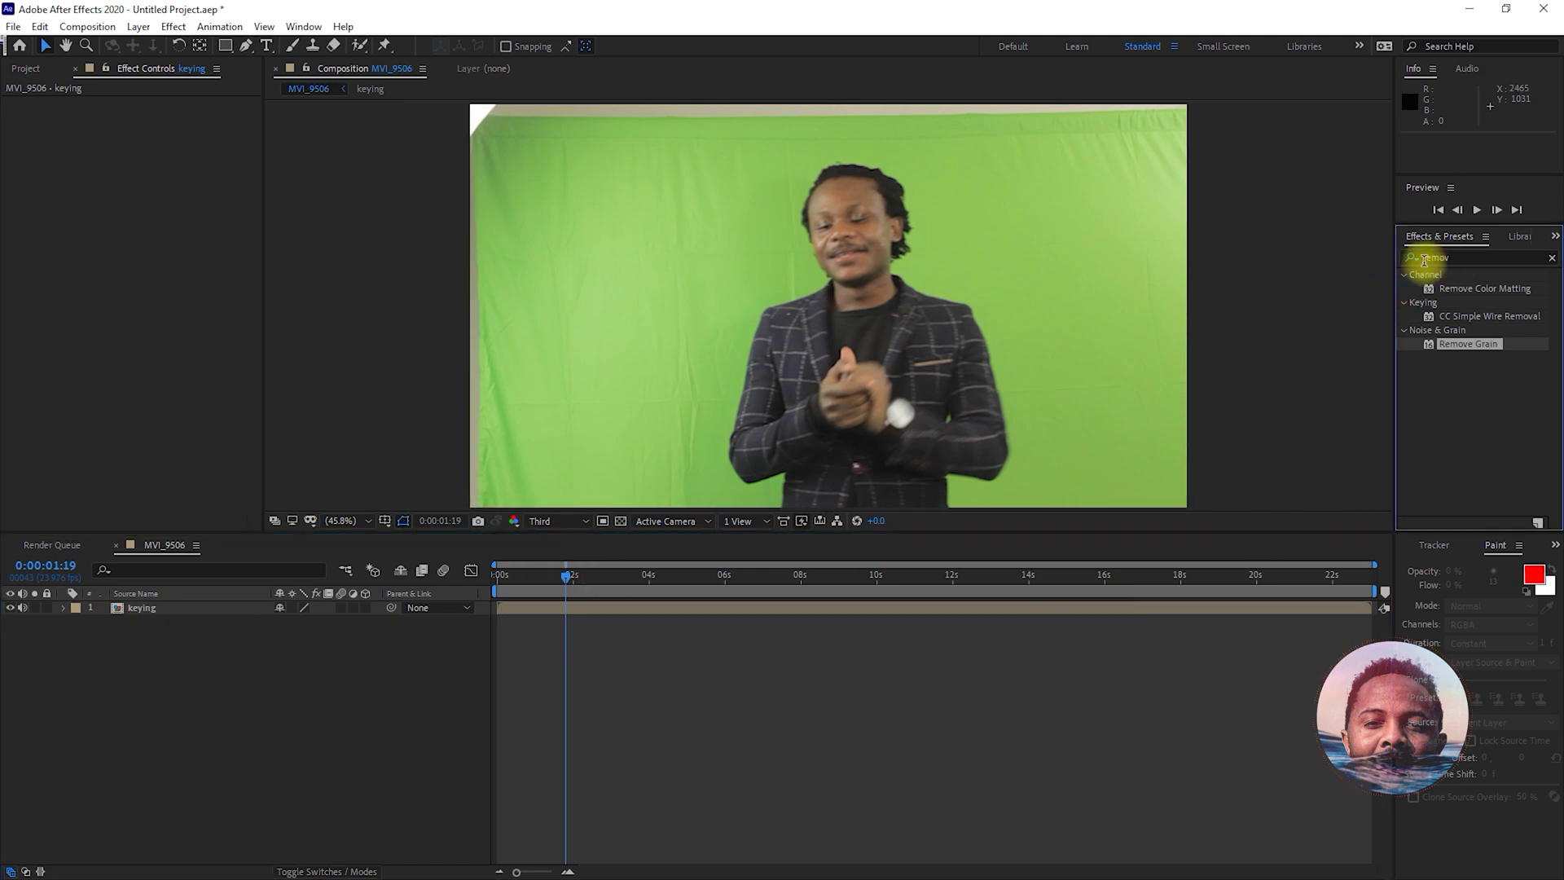
type("colo")
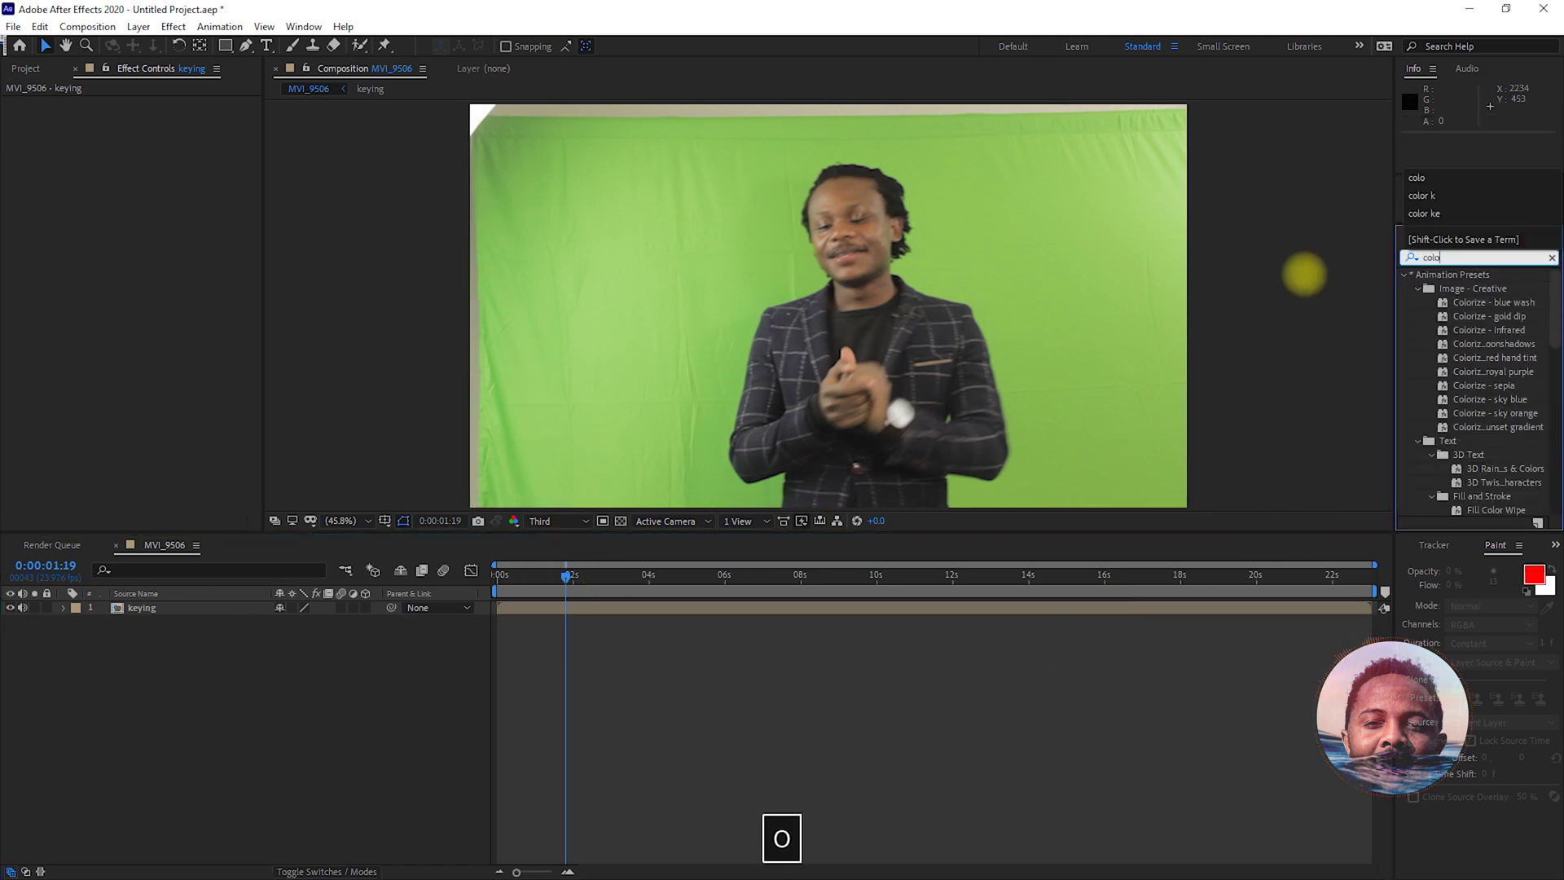
type("r key")
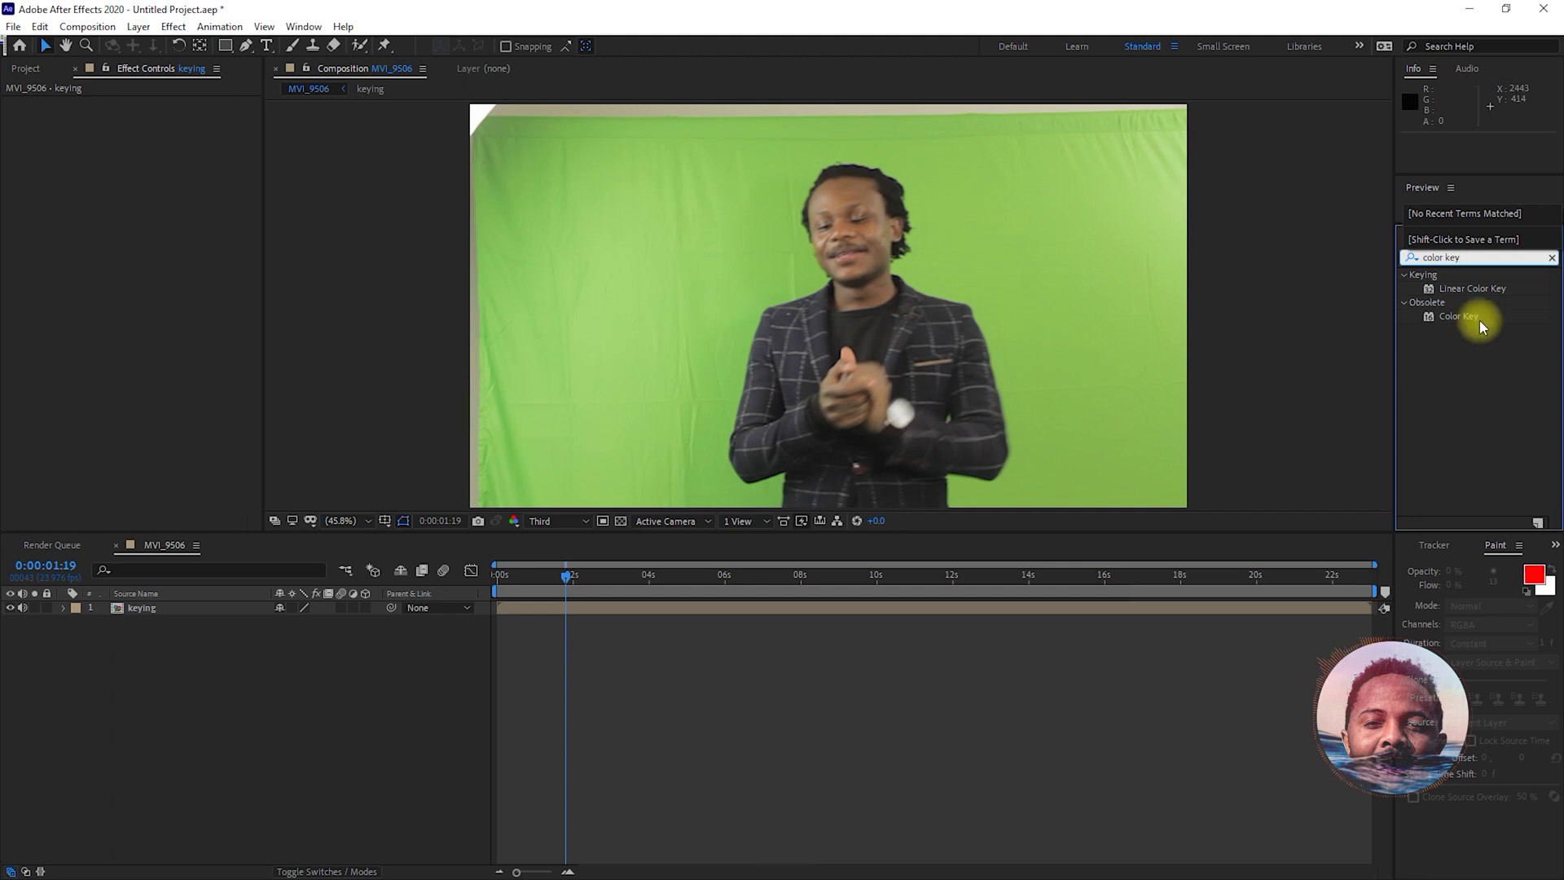
left_click_drag(1458, 316, 235, 610)
Sample green for the first Color Key at tolerance 43, then add a second key at tolerance 29.
left_click(175, 116)
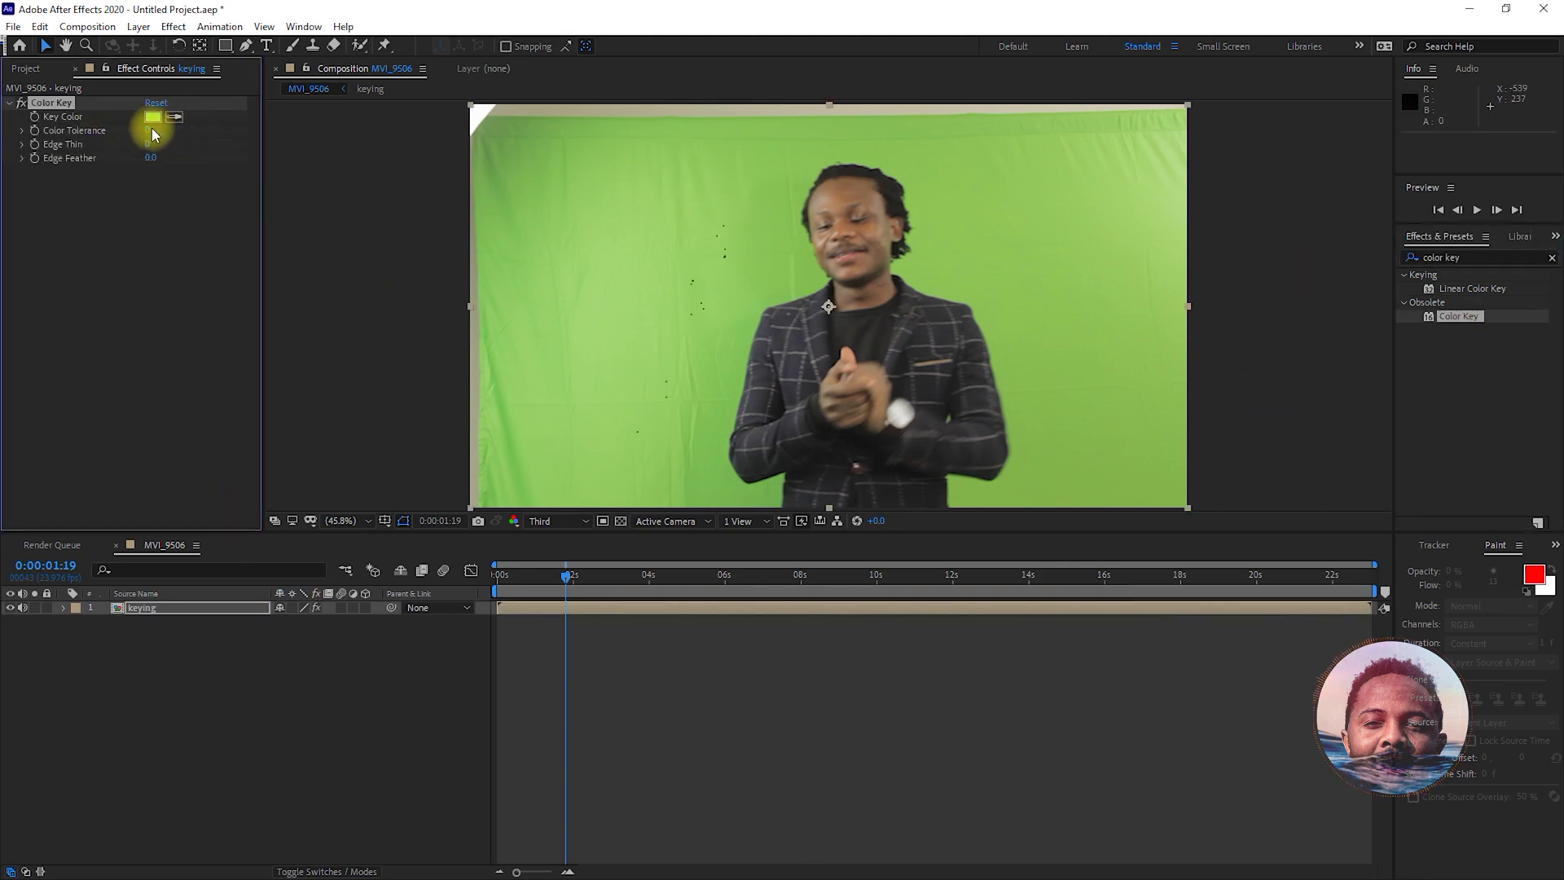
left_click_drag(154, 134, 140, 180)
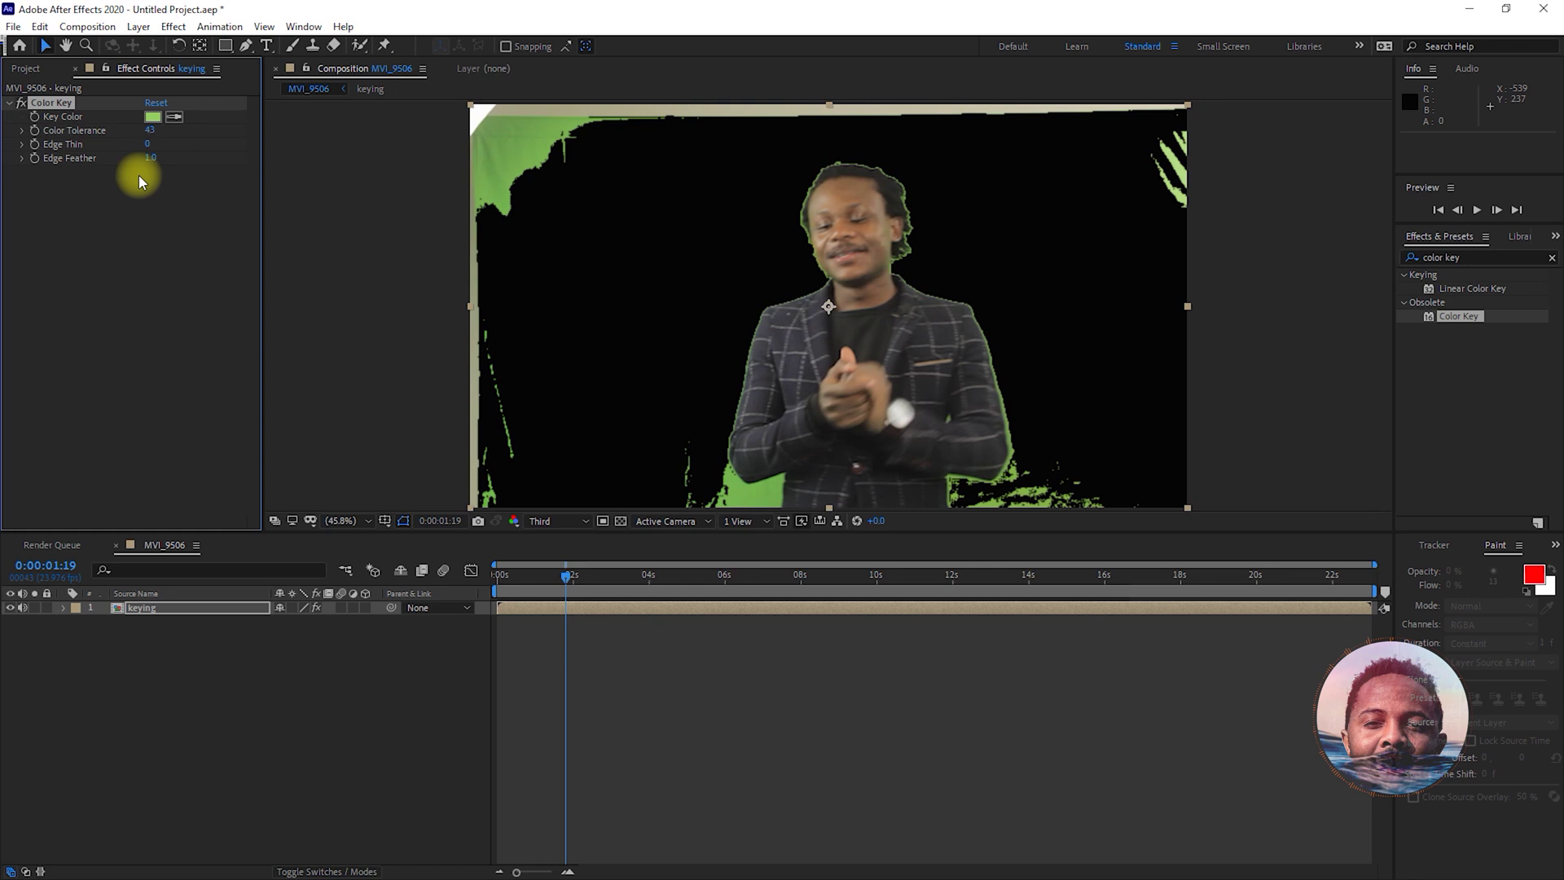
left_click_drag(1427, 314, 122, 461)
left_click(174, 185)
left_click(770, 499)
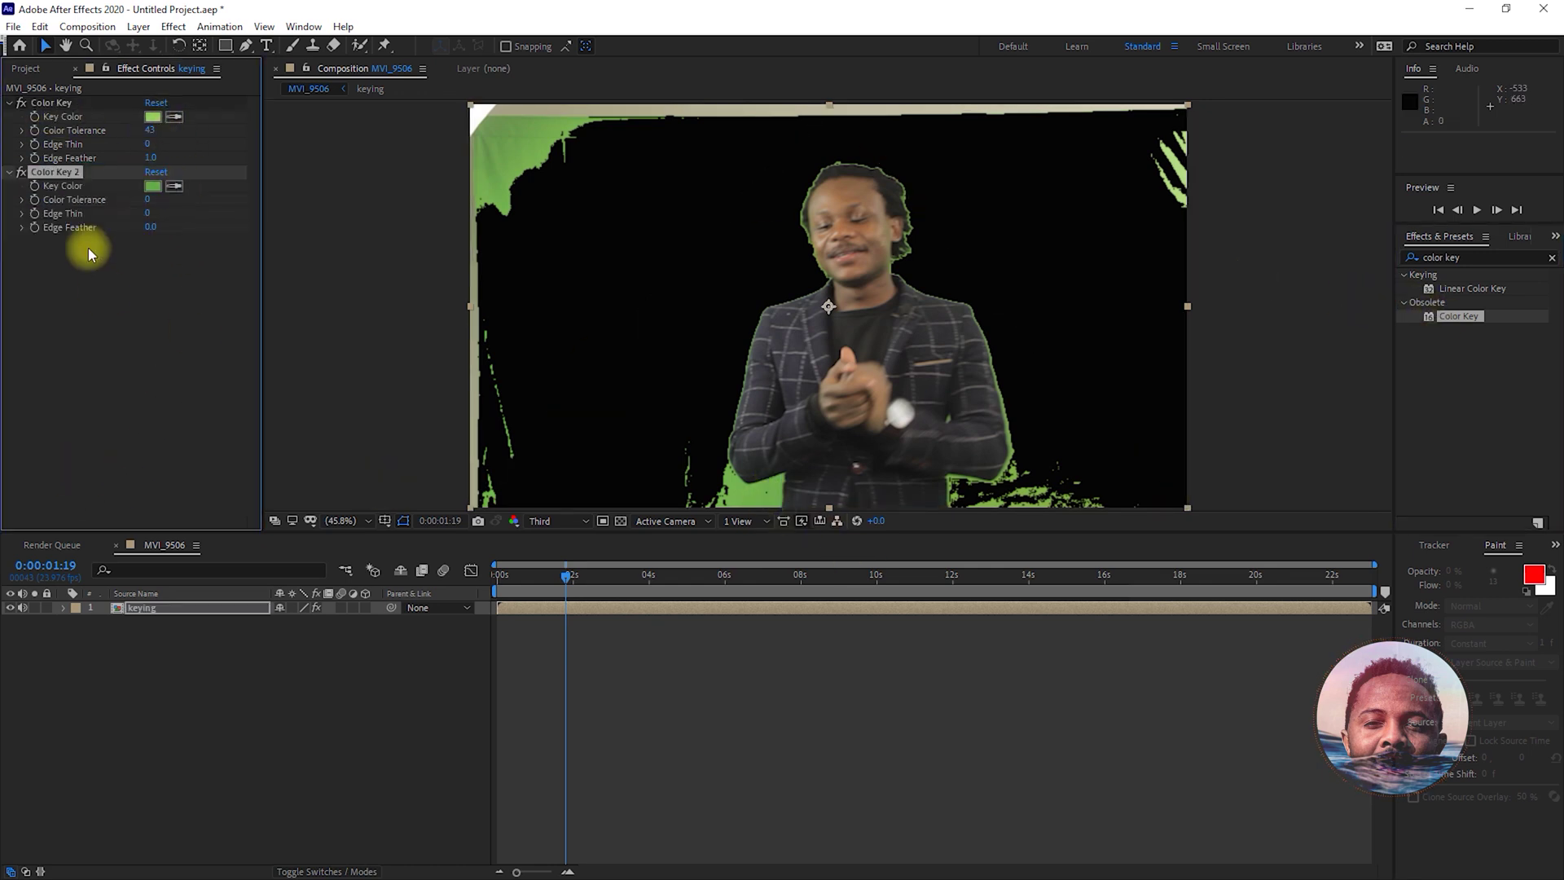
left_click_drag(157, 197, 172, 196)
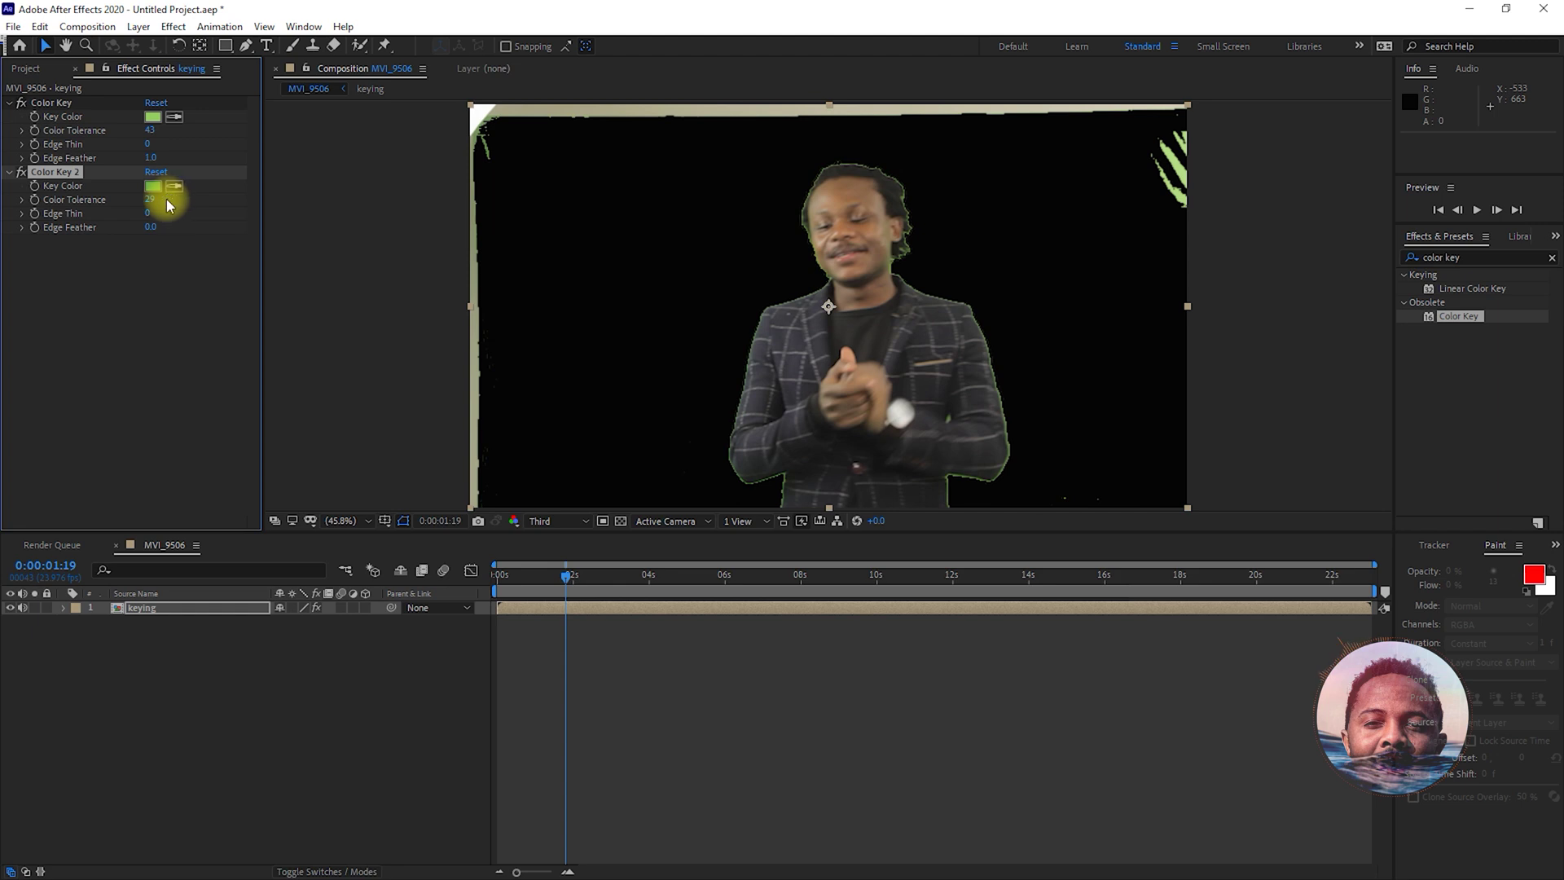
Add a third Color Key at tolerance 42, feather the second key, and add a fourth key sampling green.
left_click_drag(1445, 310, 203, 266)
left_click(174, 254)
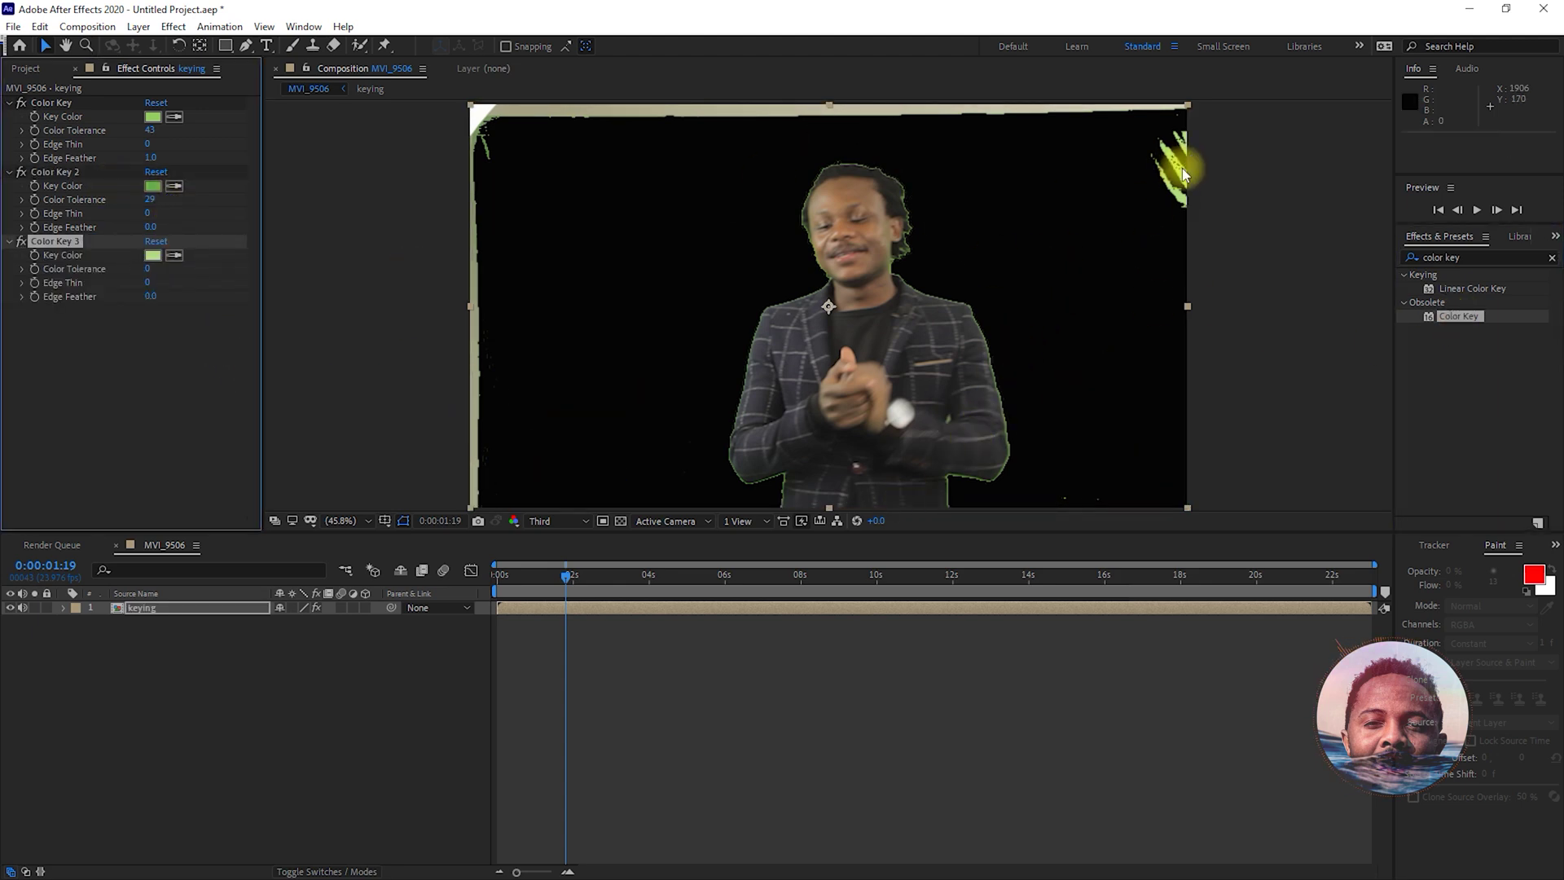
left_click_drag(148, 272, 192, 272)
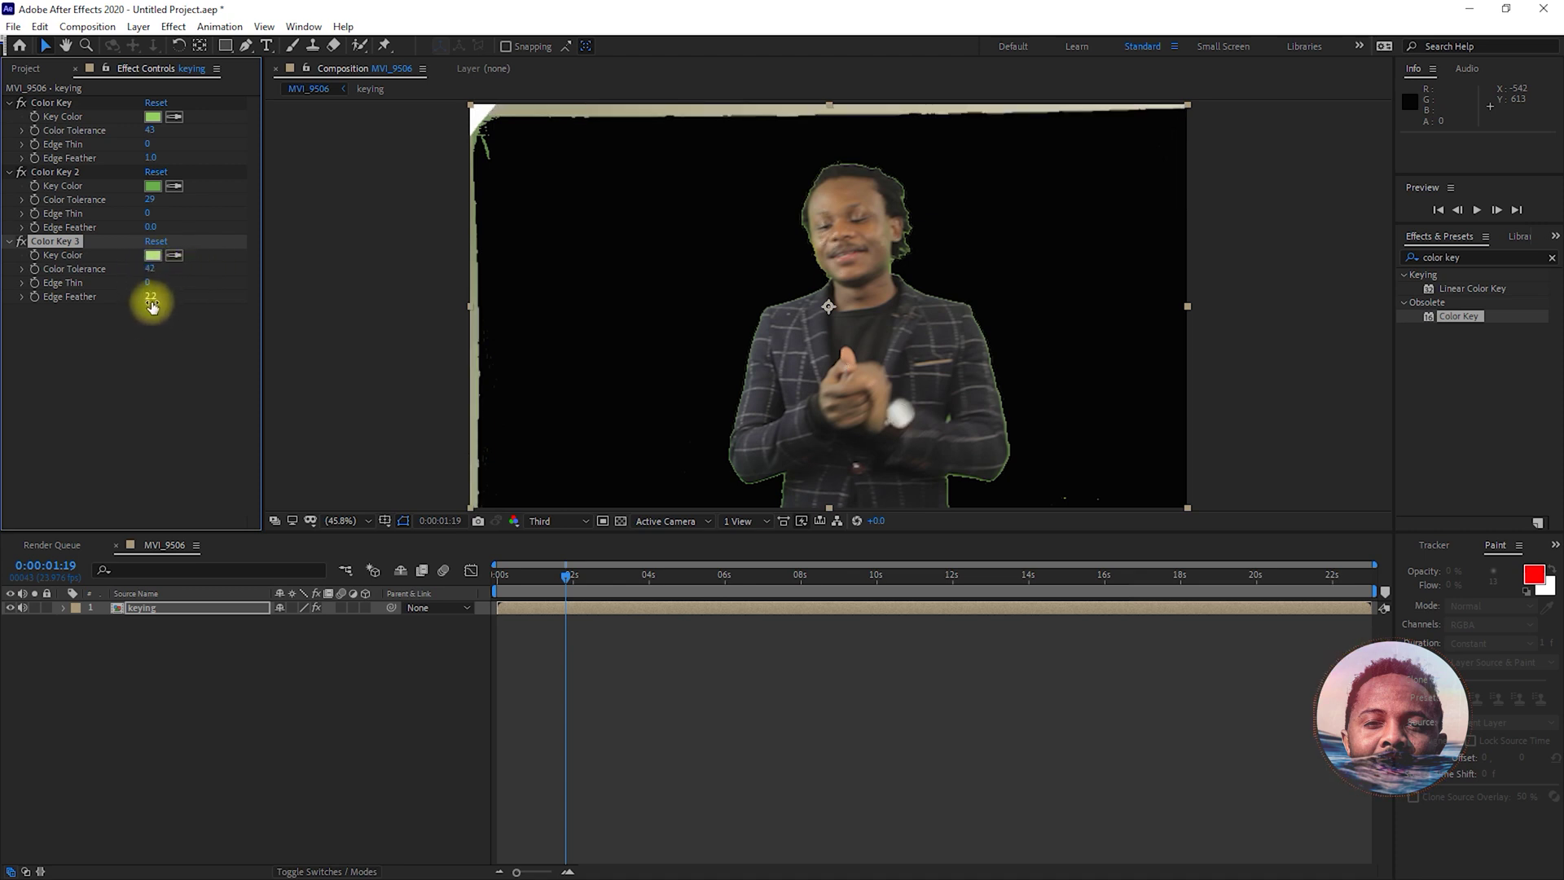
left_click_drag(150, 226, 174, 223)
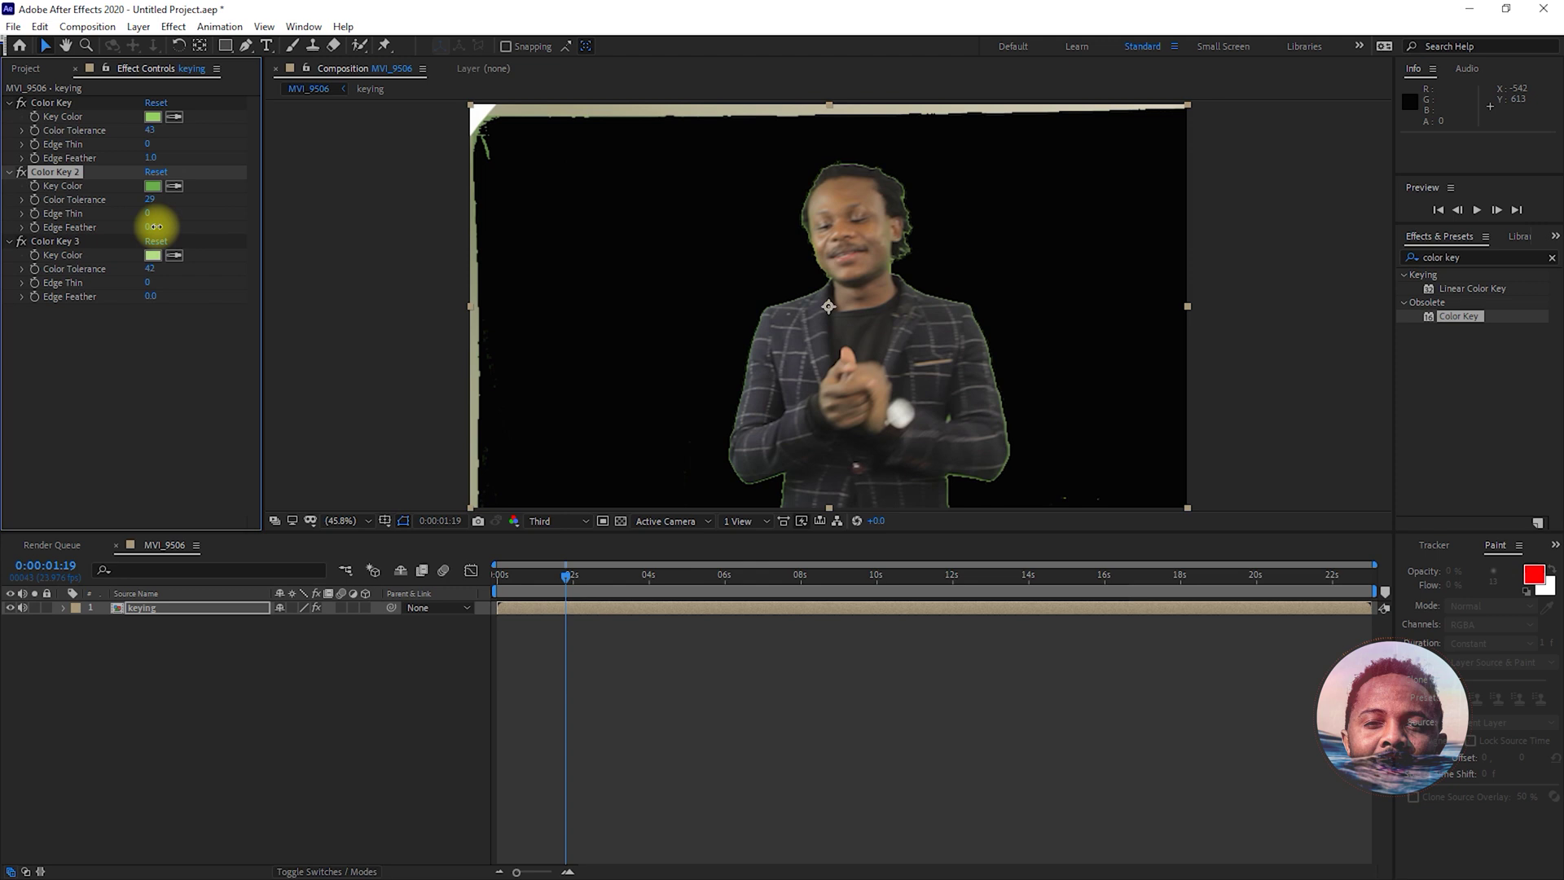
left_click_drag(1406, 321, 174, 420)
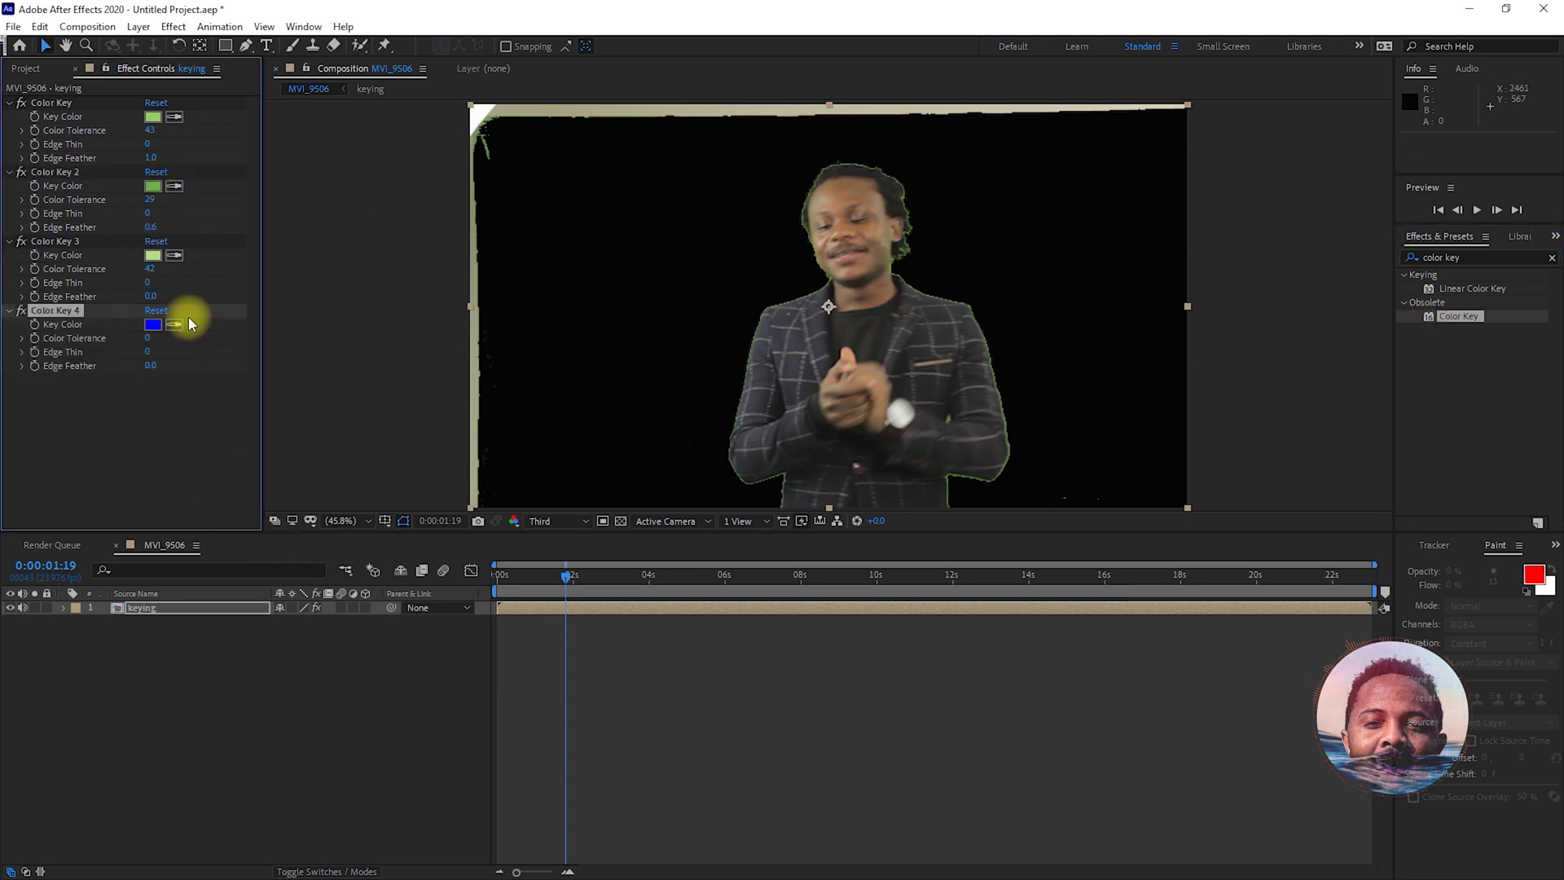
left_click(175, 324)
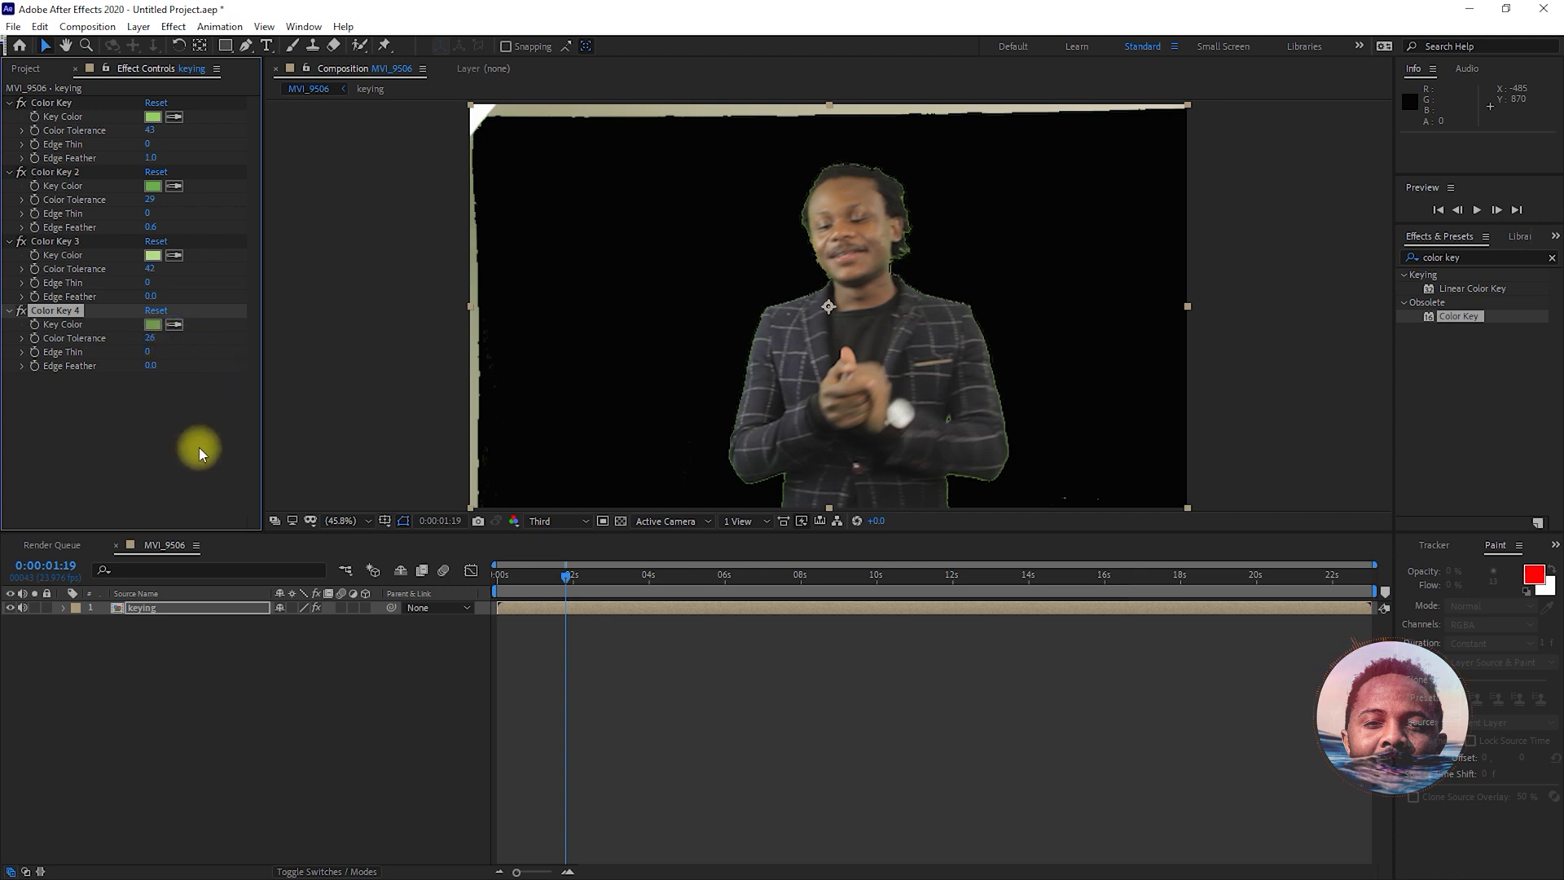
Apply Simple Choker to the keying layer with Choke Matte pushed to about -99.90.
left_click(1479, 258)
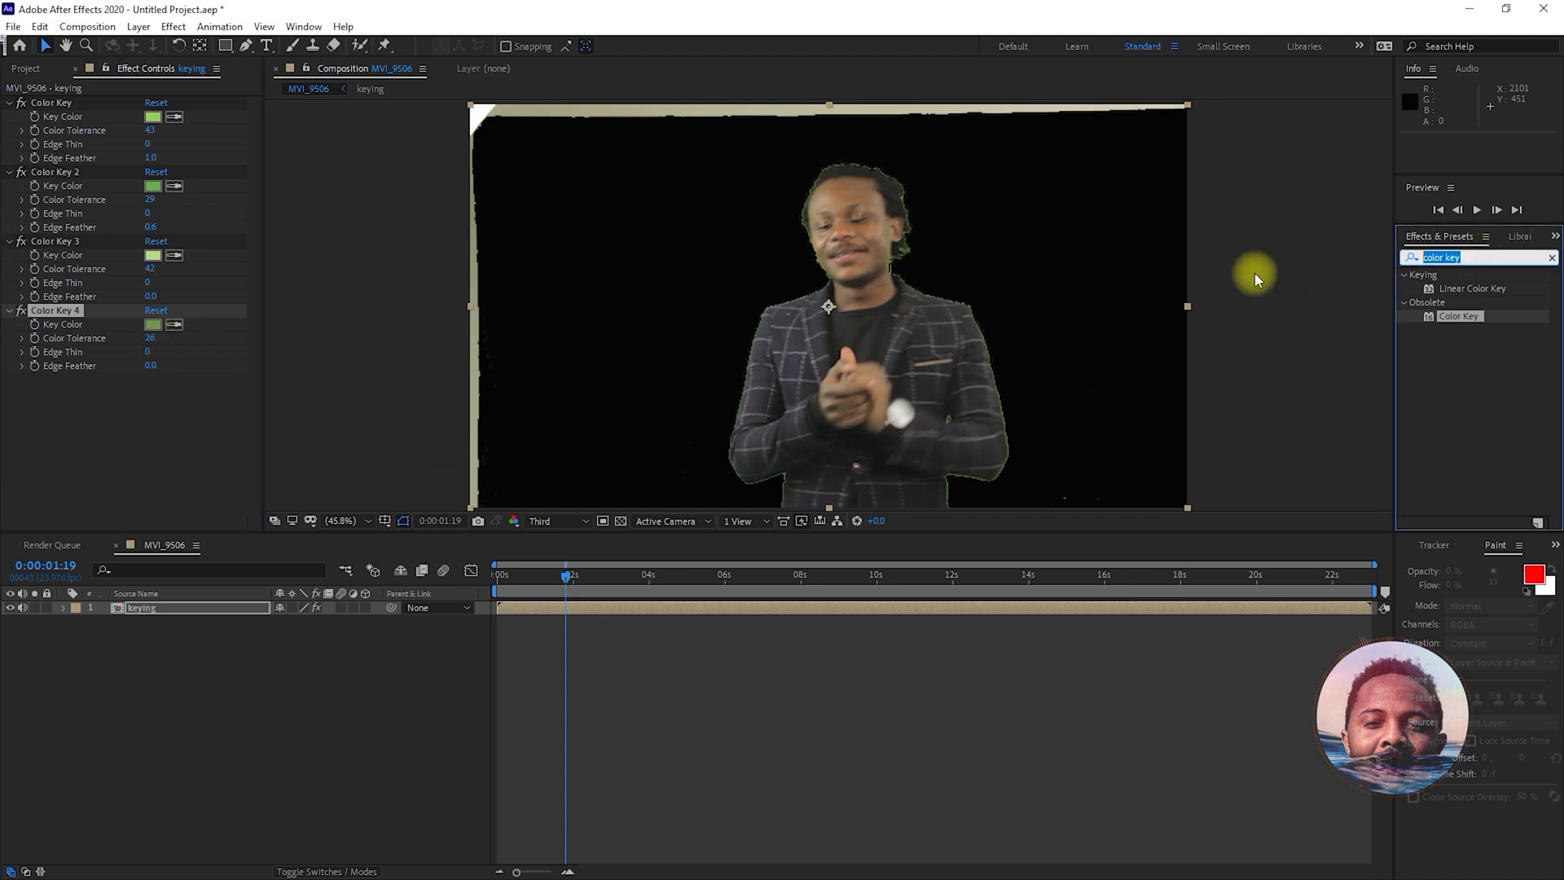
type("simple")
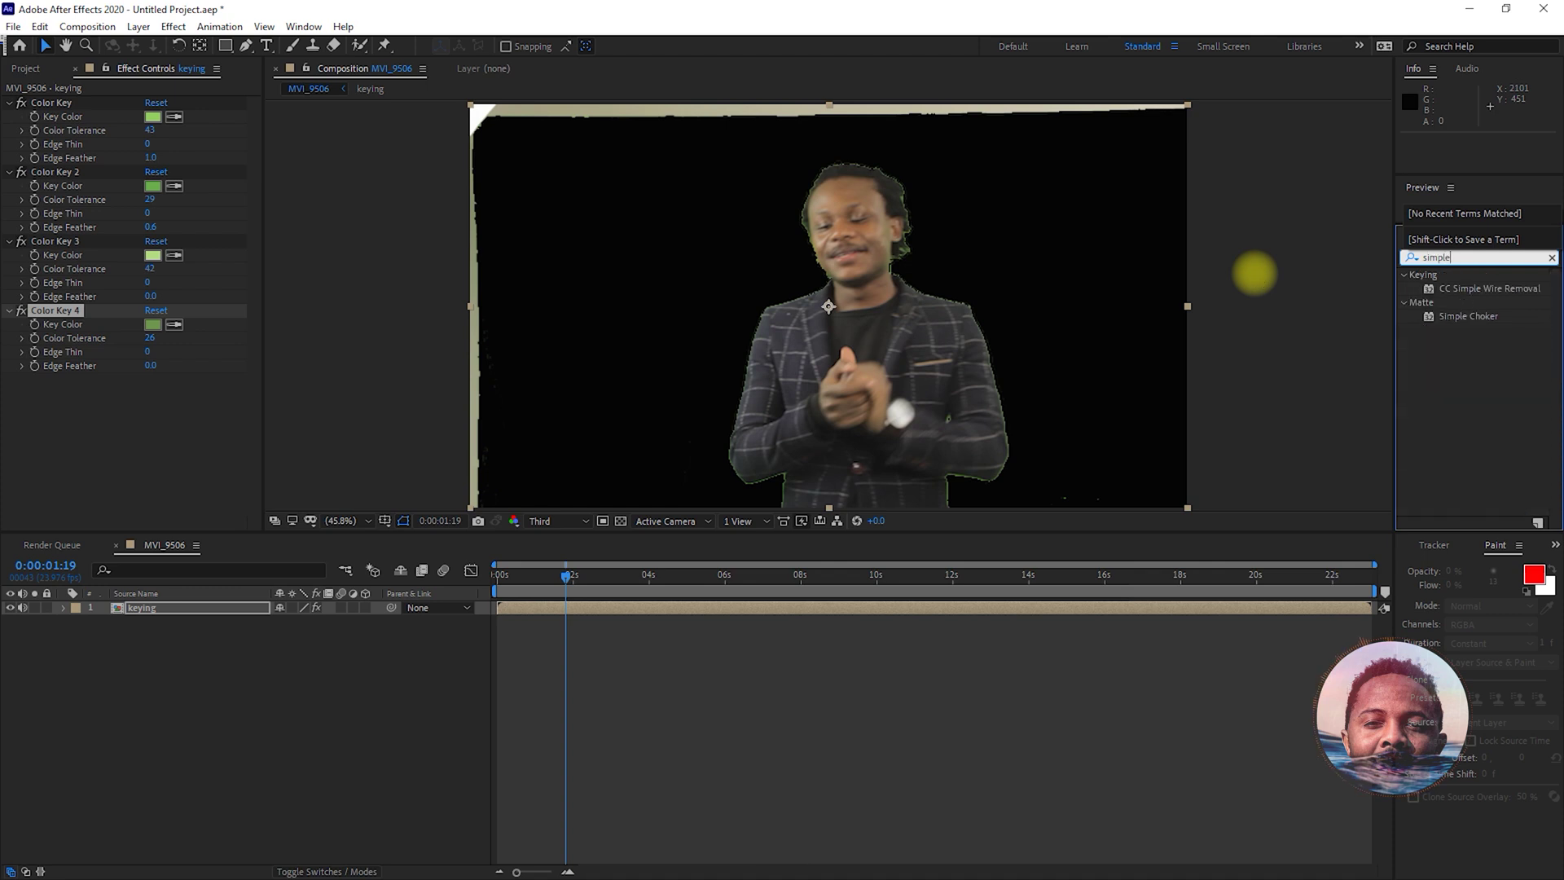
type(" c")
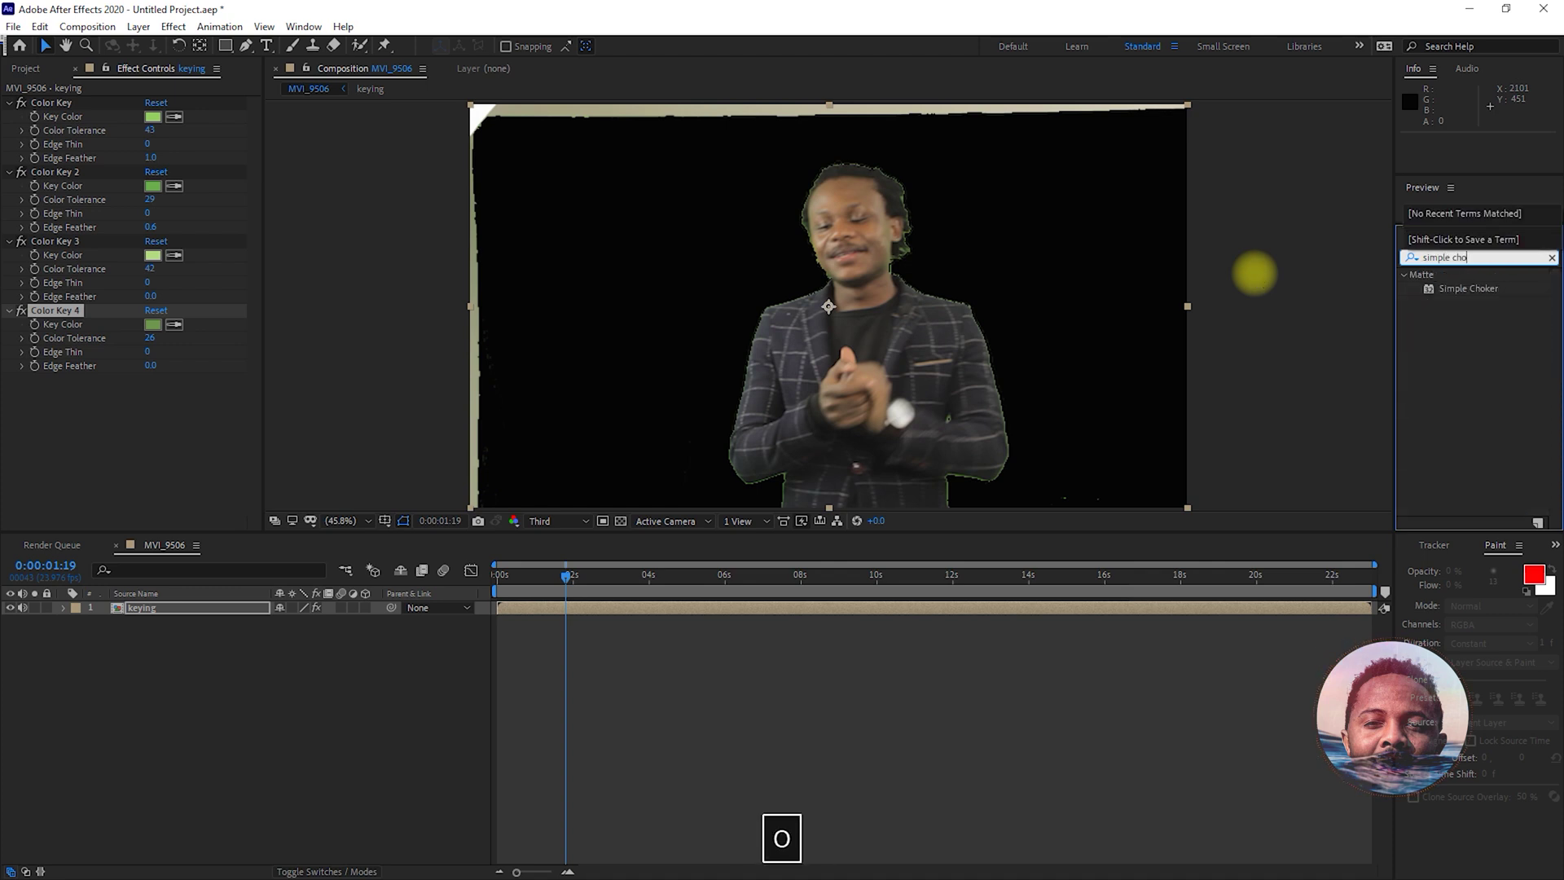
type("ho")
left_click_drag(1466, 288, 127, 609)
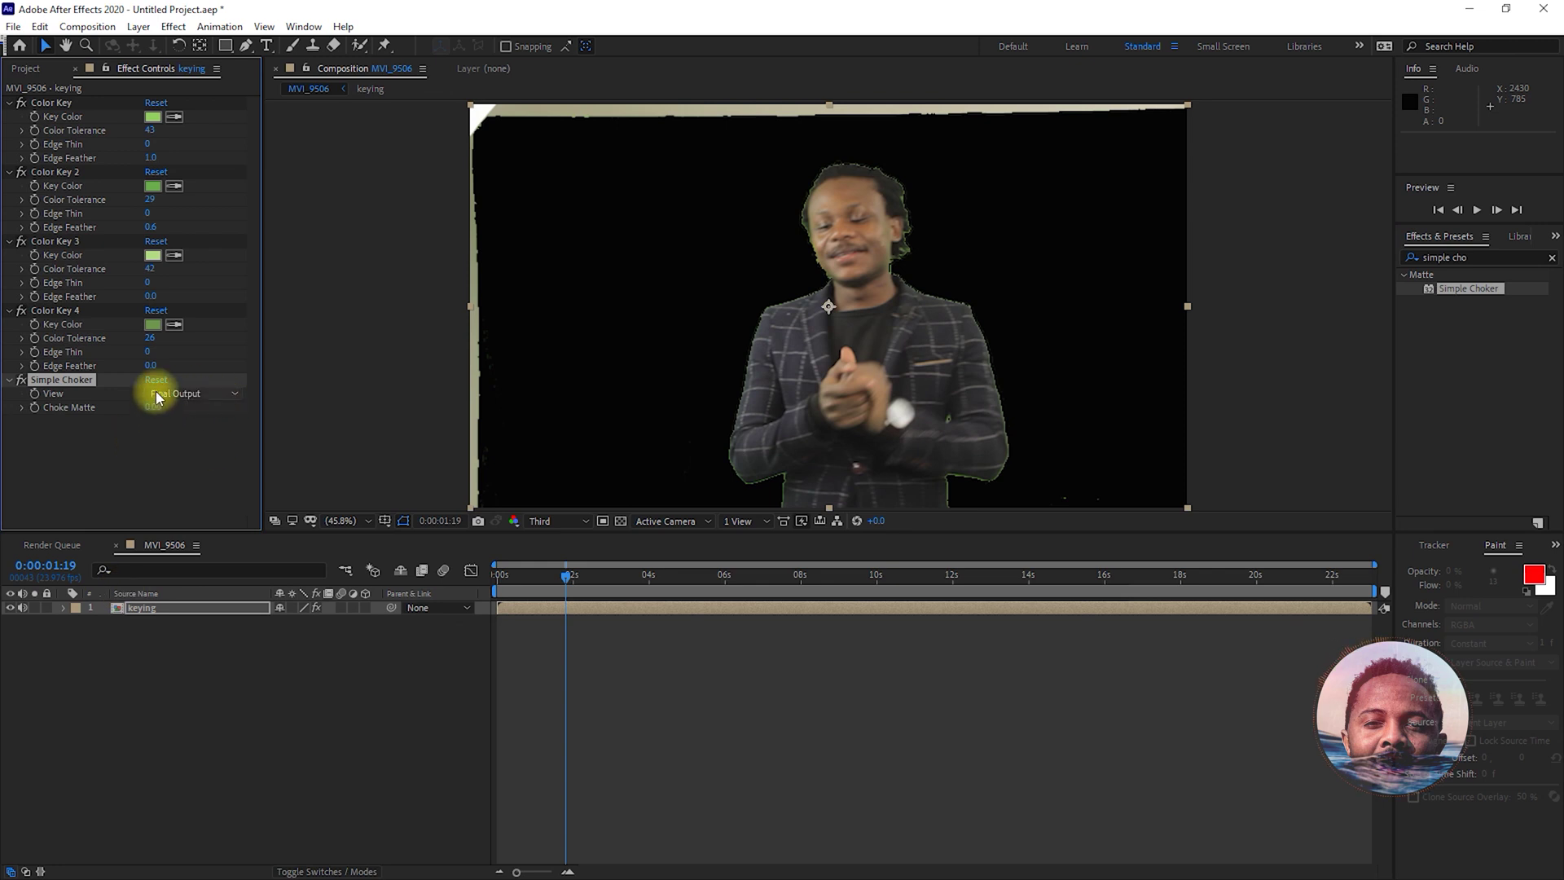
left_click_drag(157, 407, 7, 867)
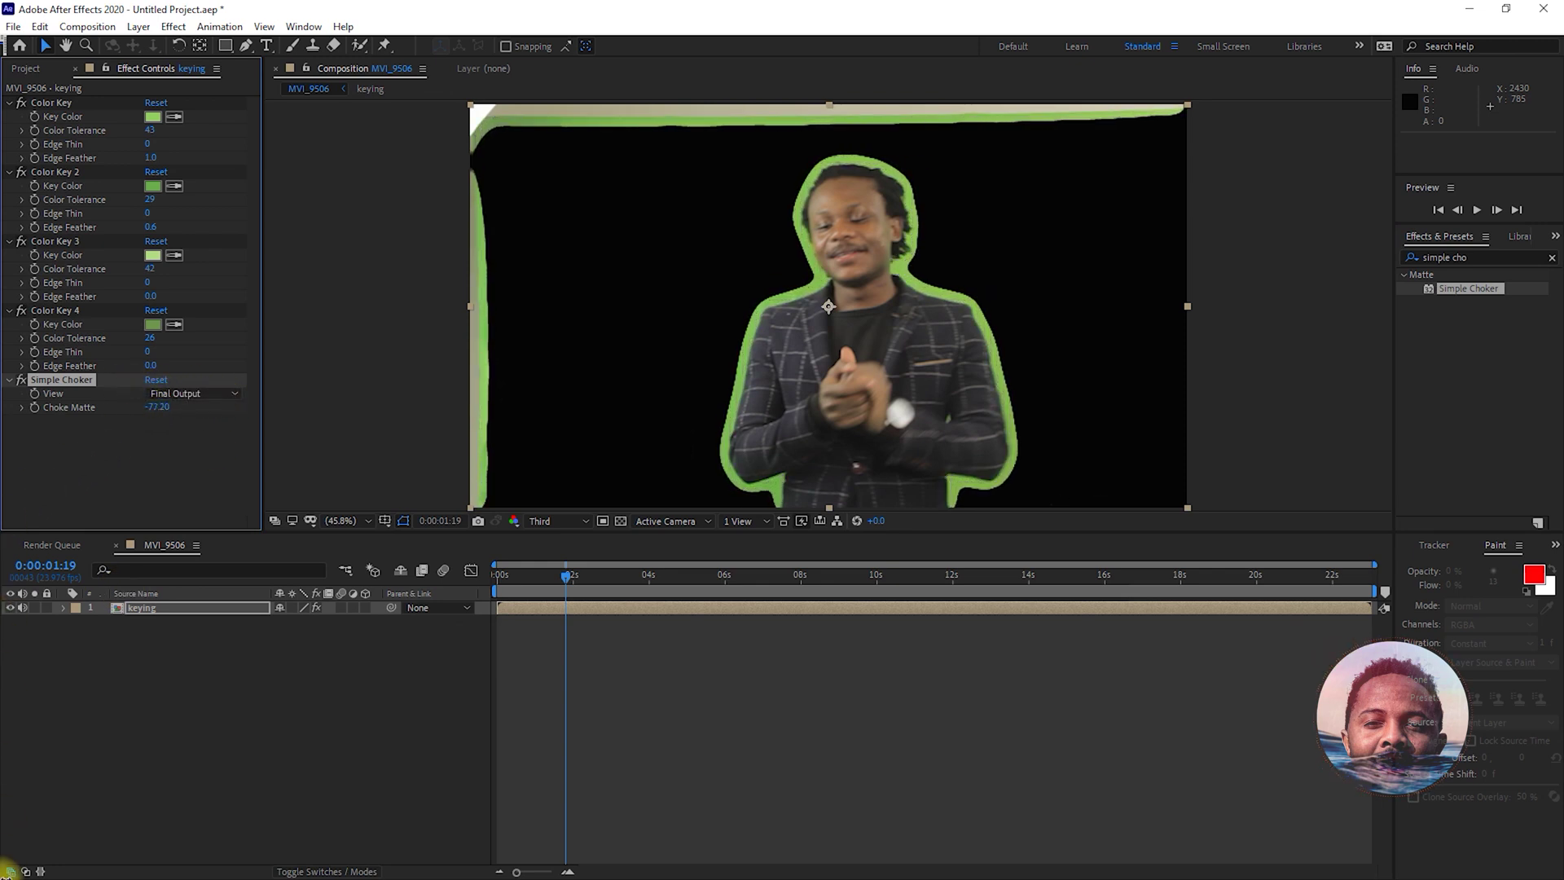
left_click_drag(157, 407, 128, 404)
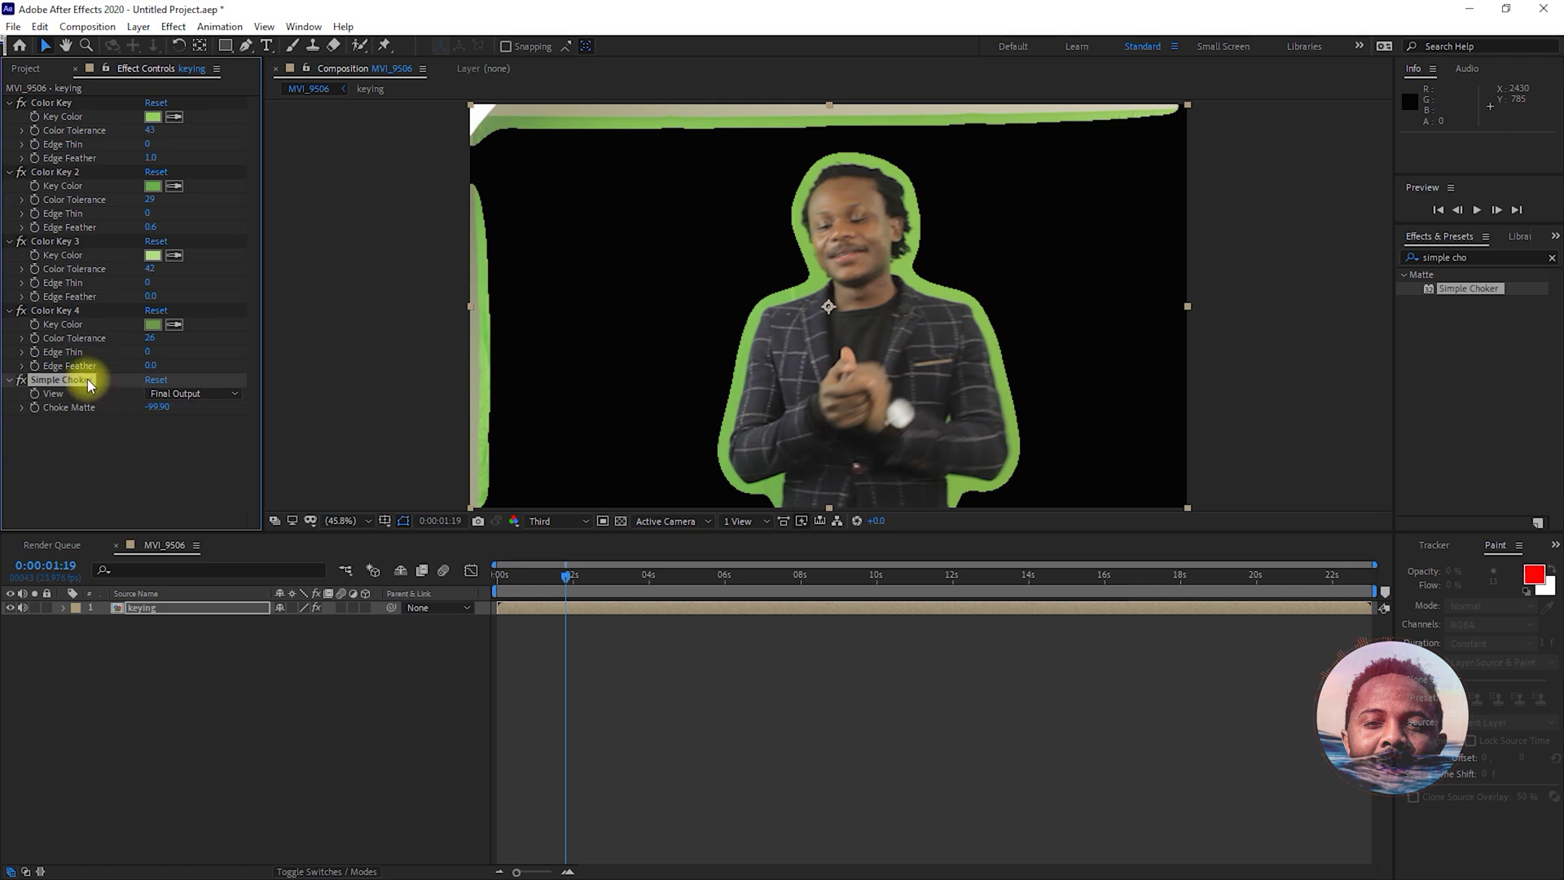
Duplicate the Simple Choker and set the first one's Choke Matte to -50.40.
key("ctrl+d")
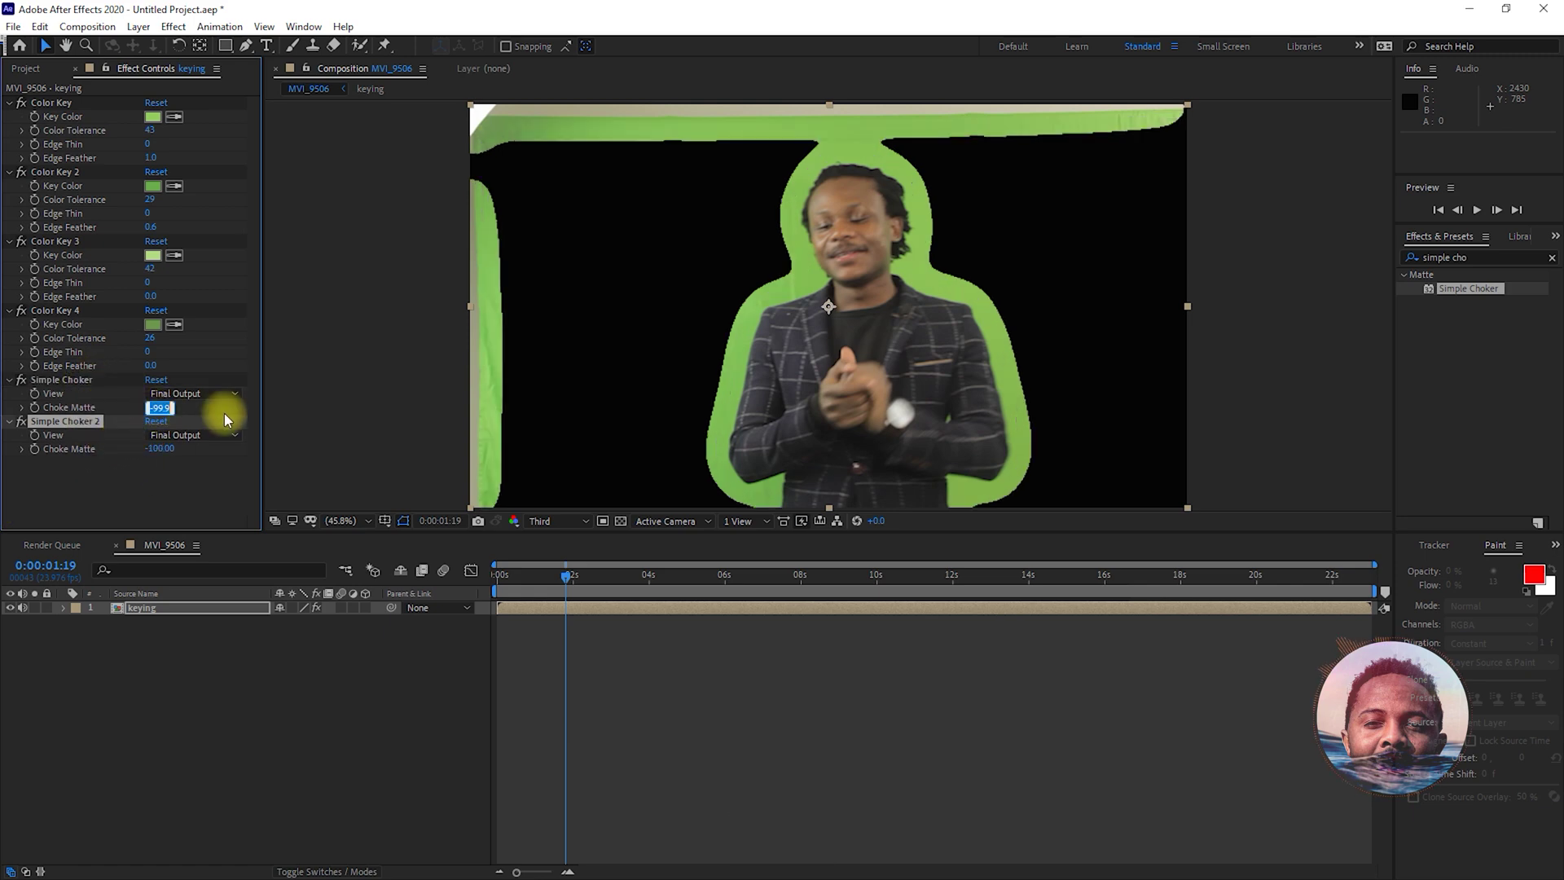
left_click_drag(163, 411, 125, 444)
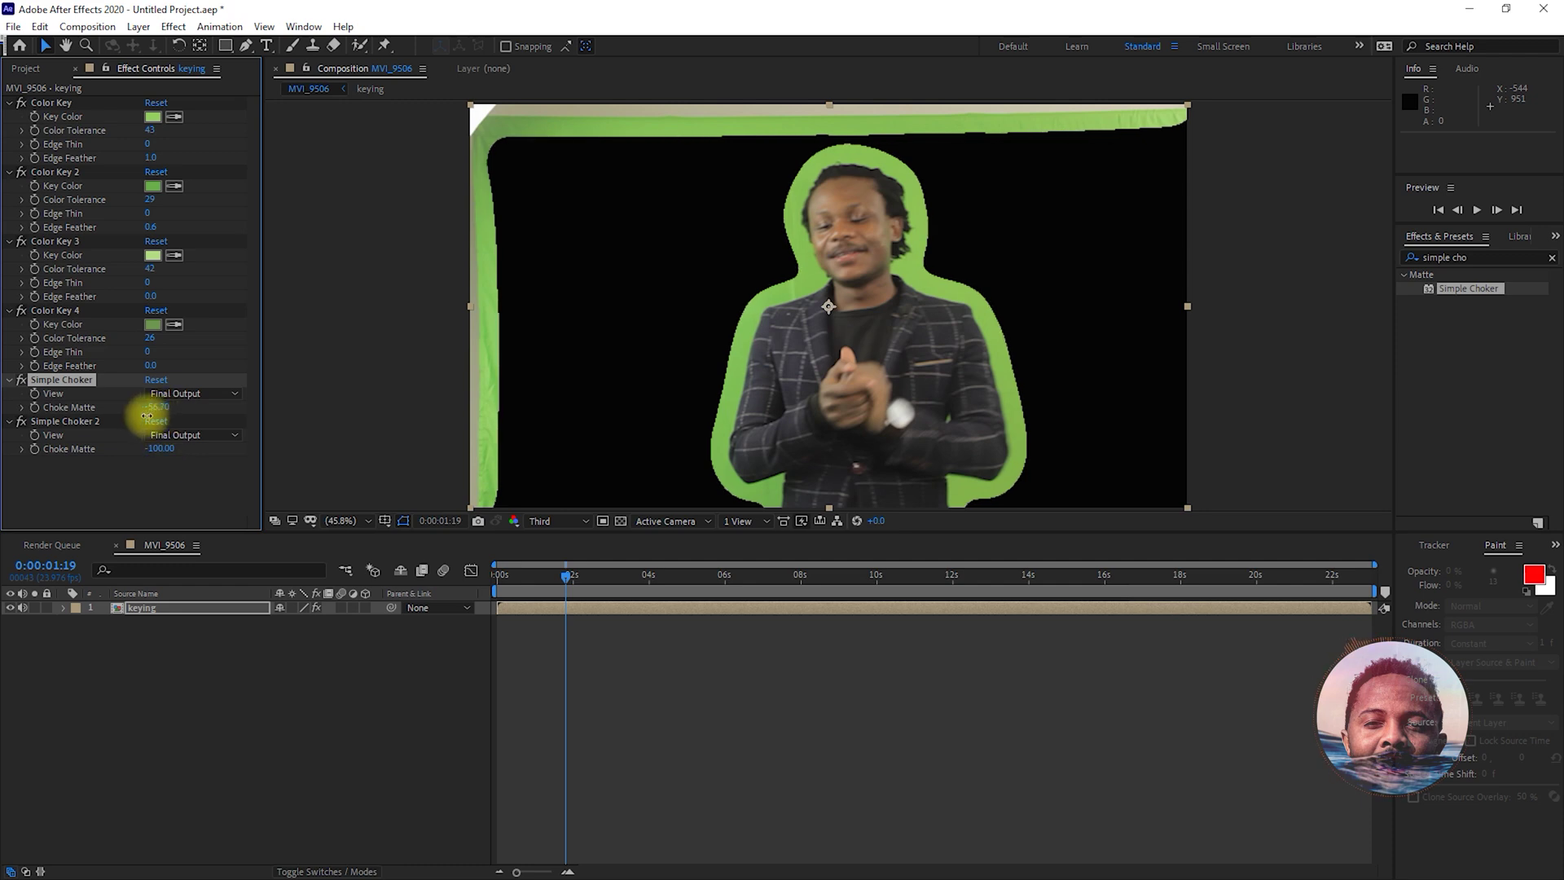
left_click_drag(170, 417, 203, 423)
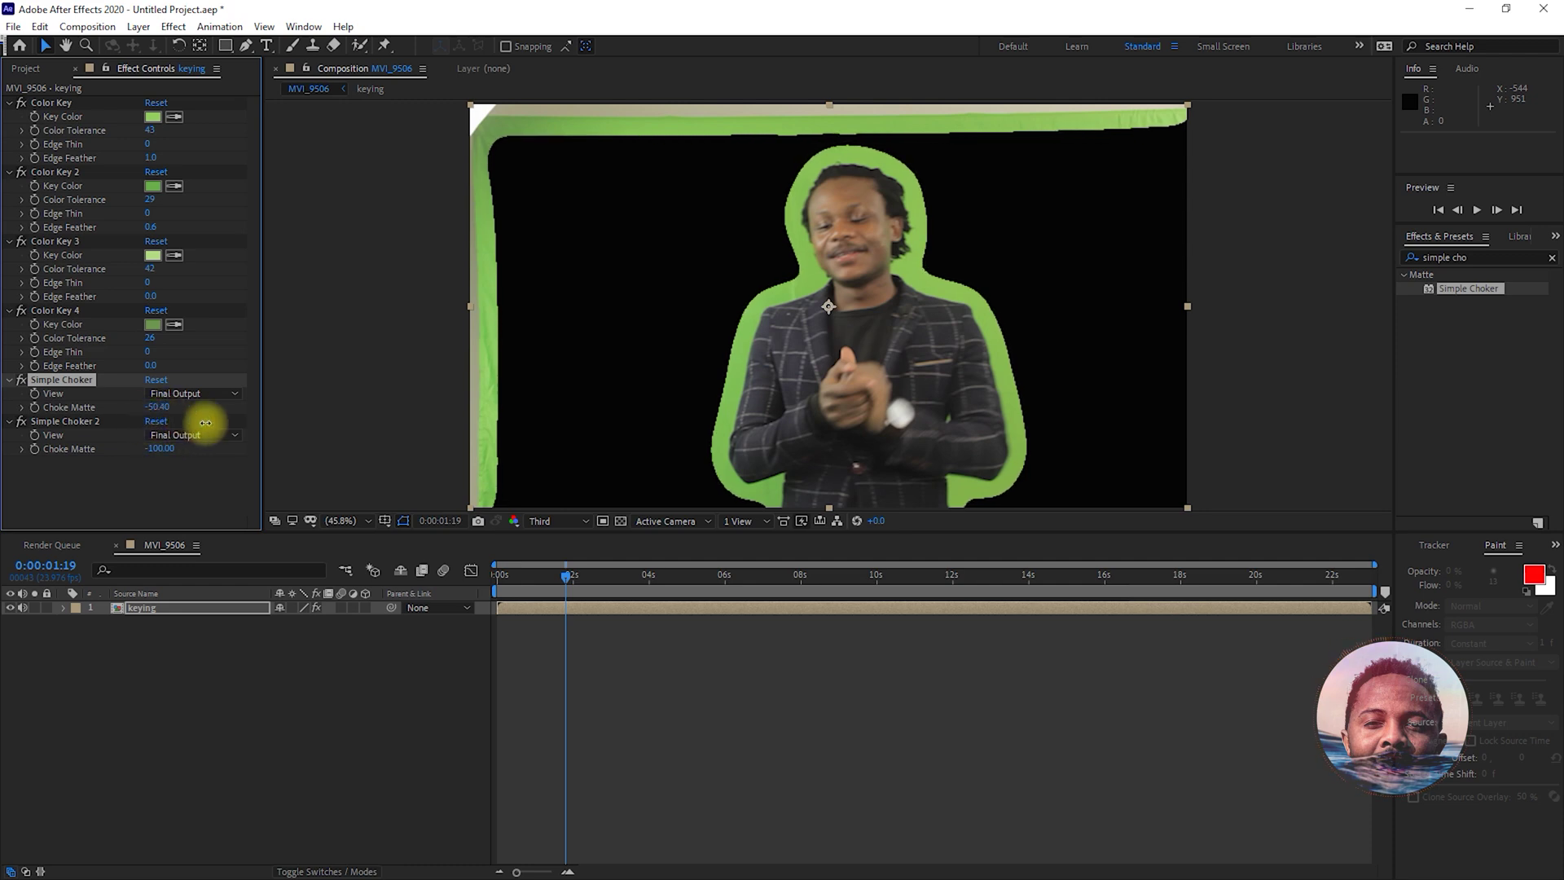
left_click(566, 580)
key("space")
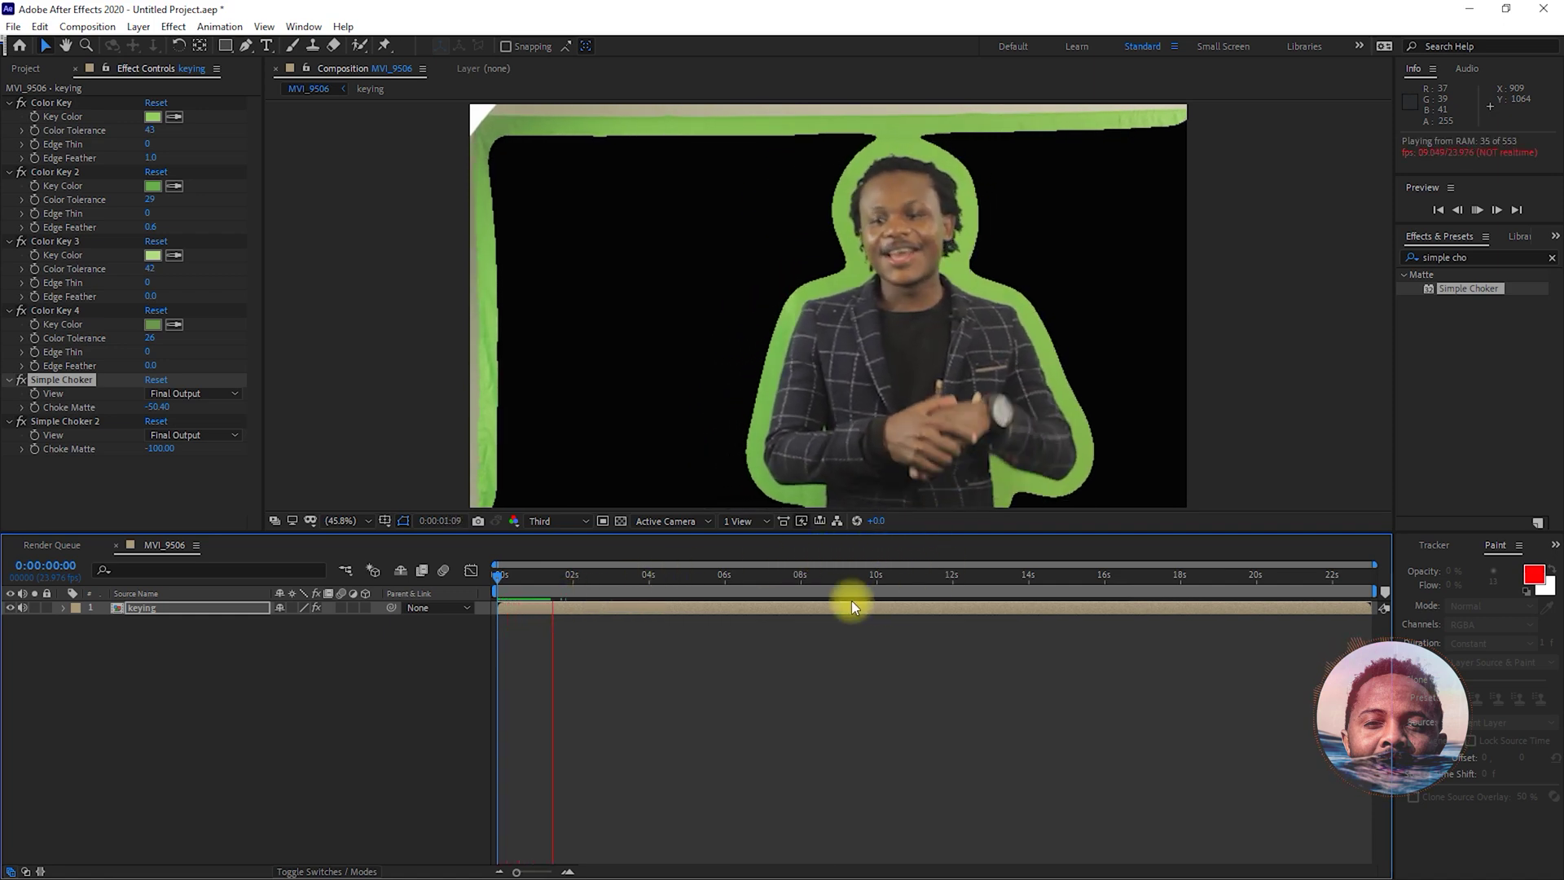
key("space")
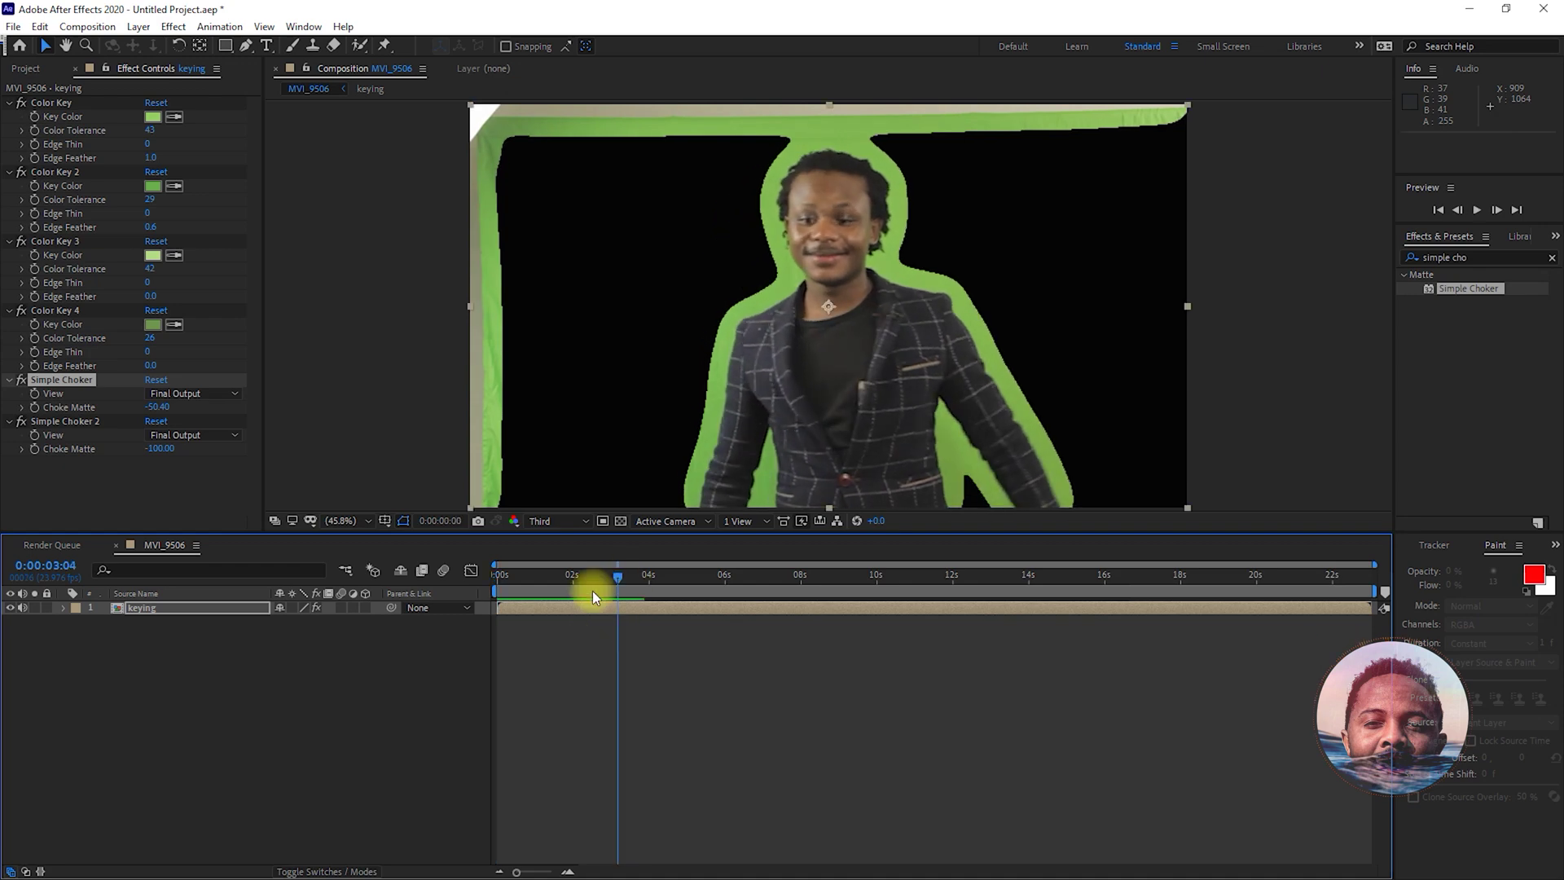
key("space")
key("space")
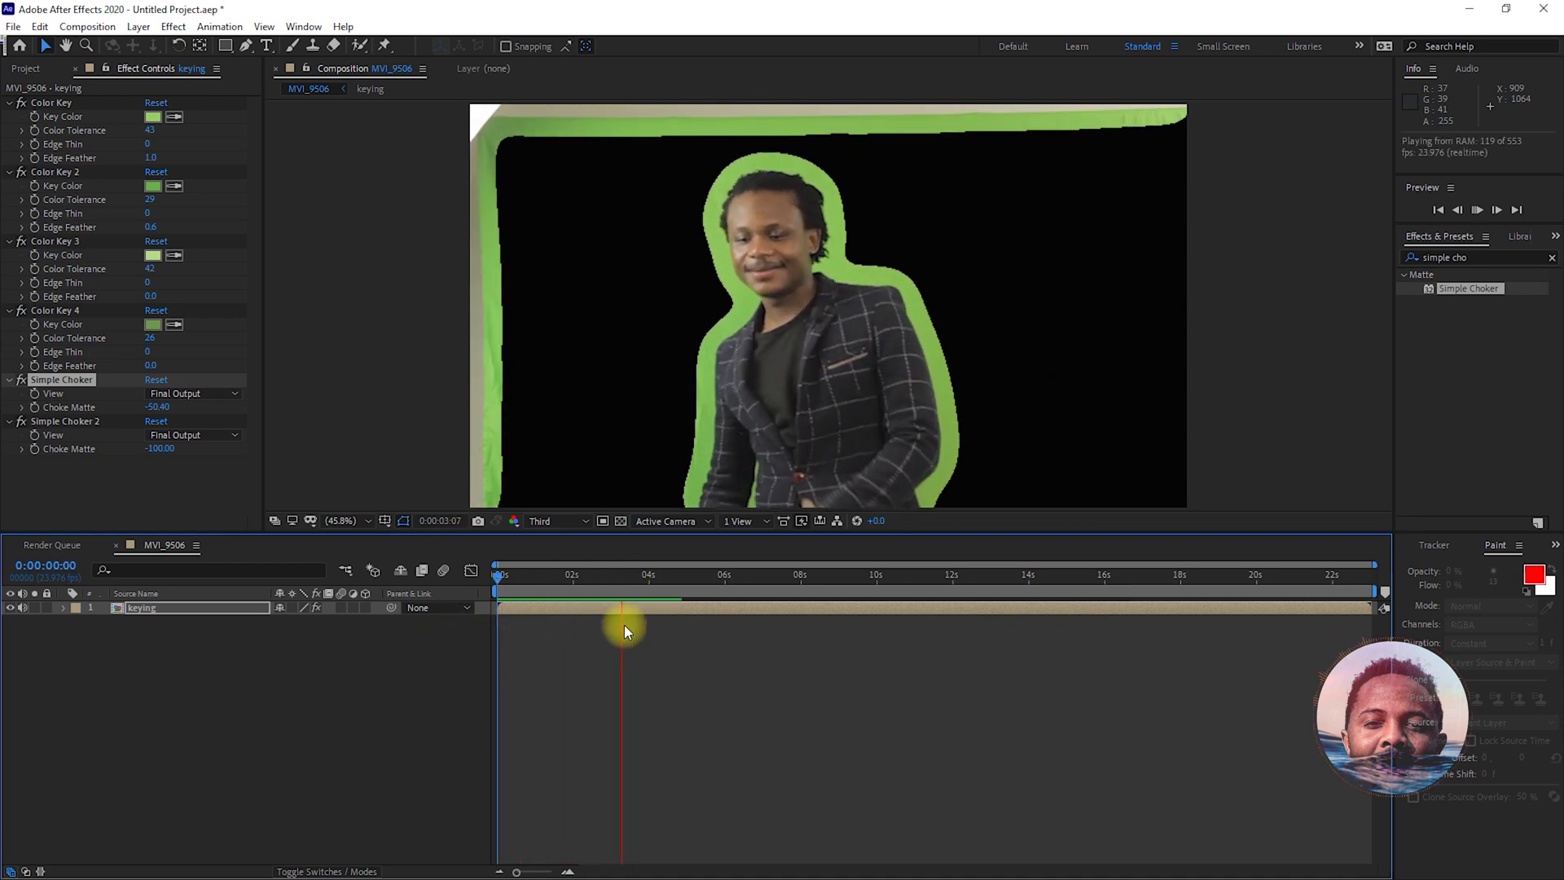
key("space")
key("space")
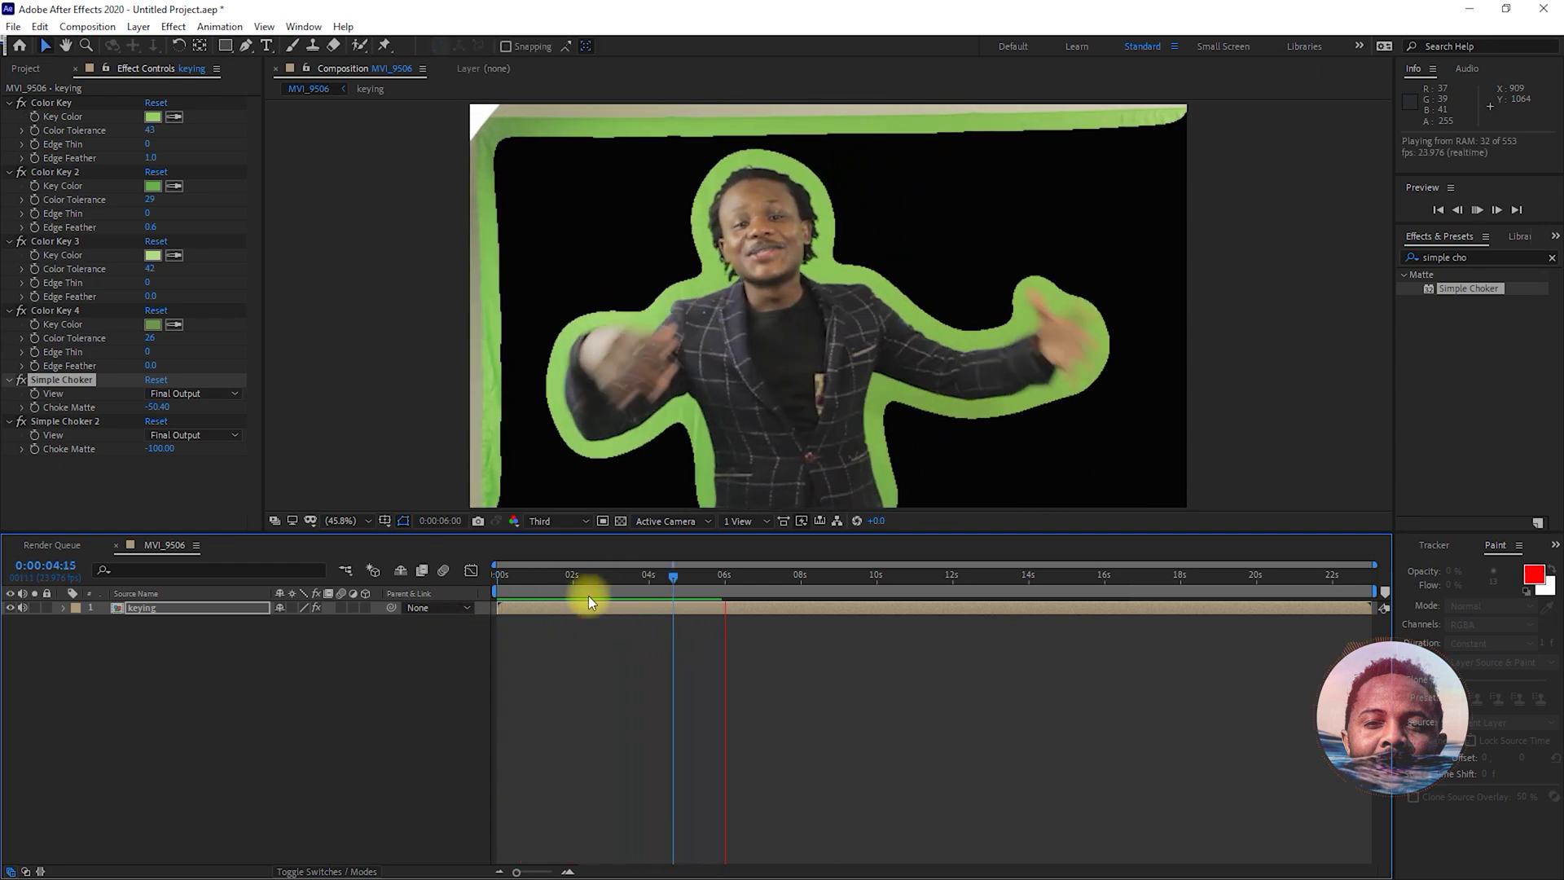
Apply Keylight (1.2) to the keying layer and sample the green border as its Screen Colour.
left_click(550, 585)
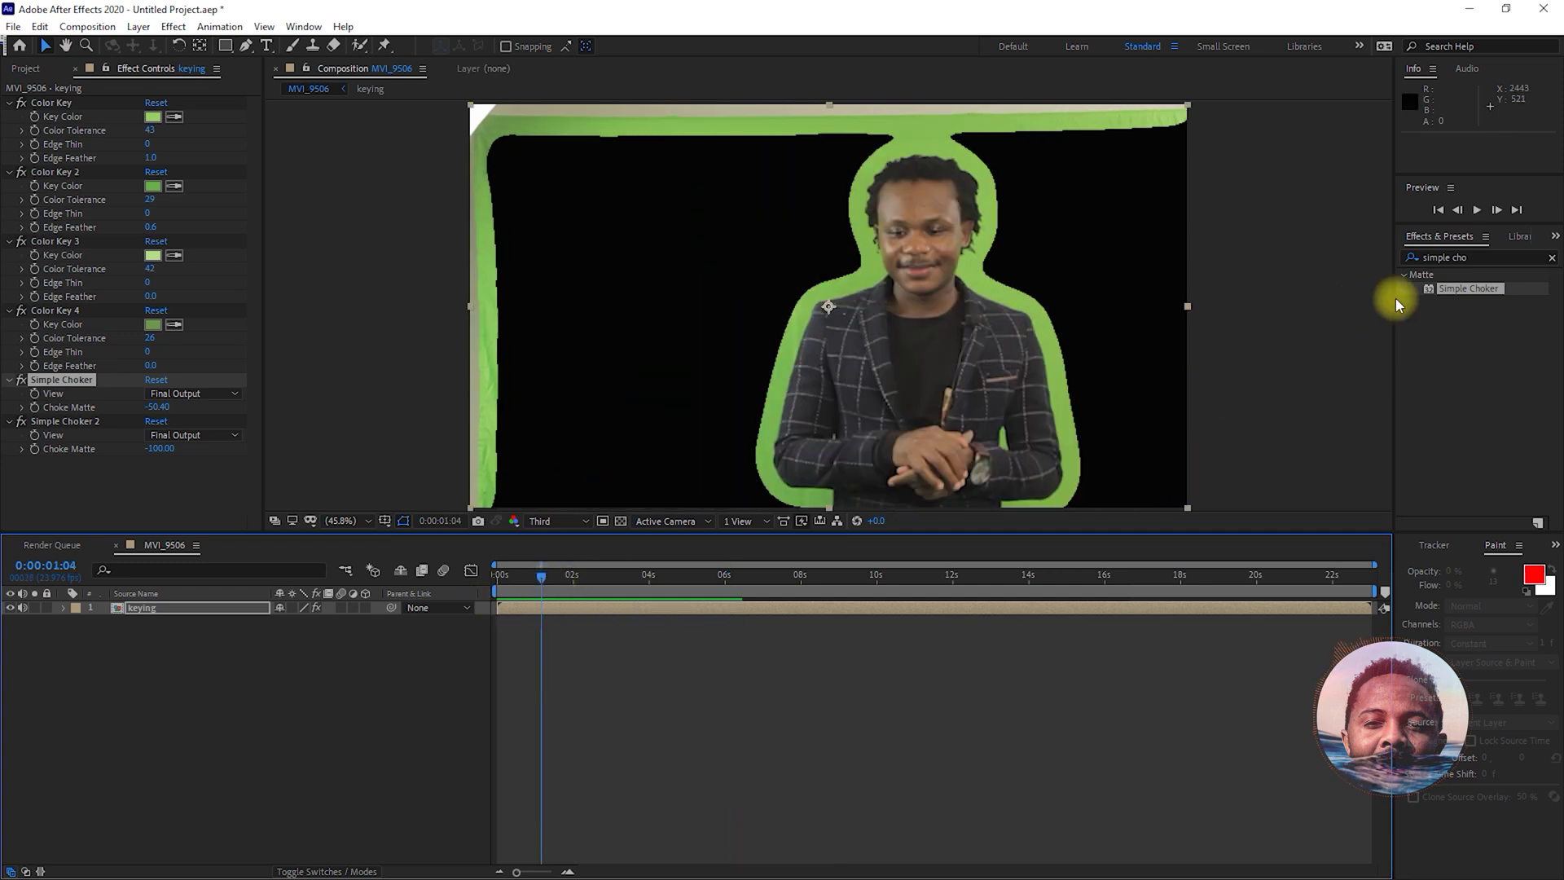
left_click(1457, 257)
type("key light")
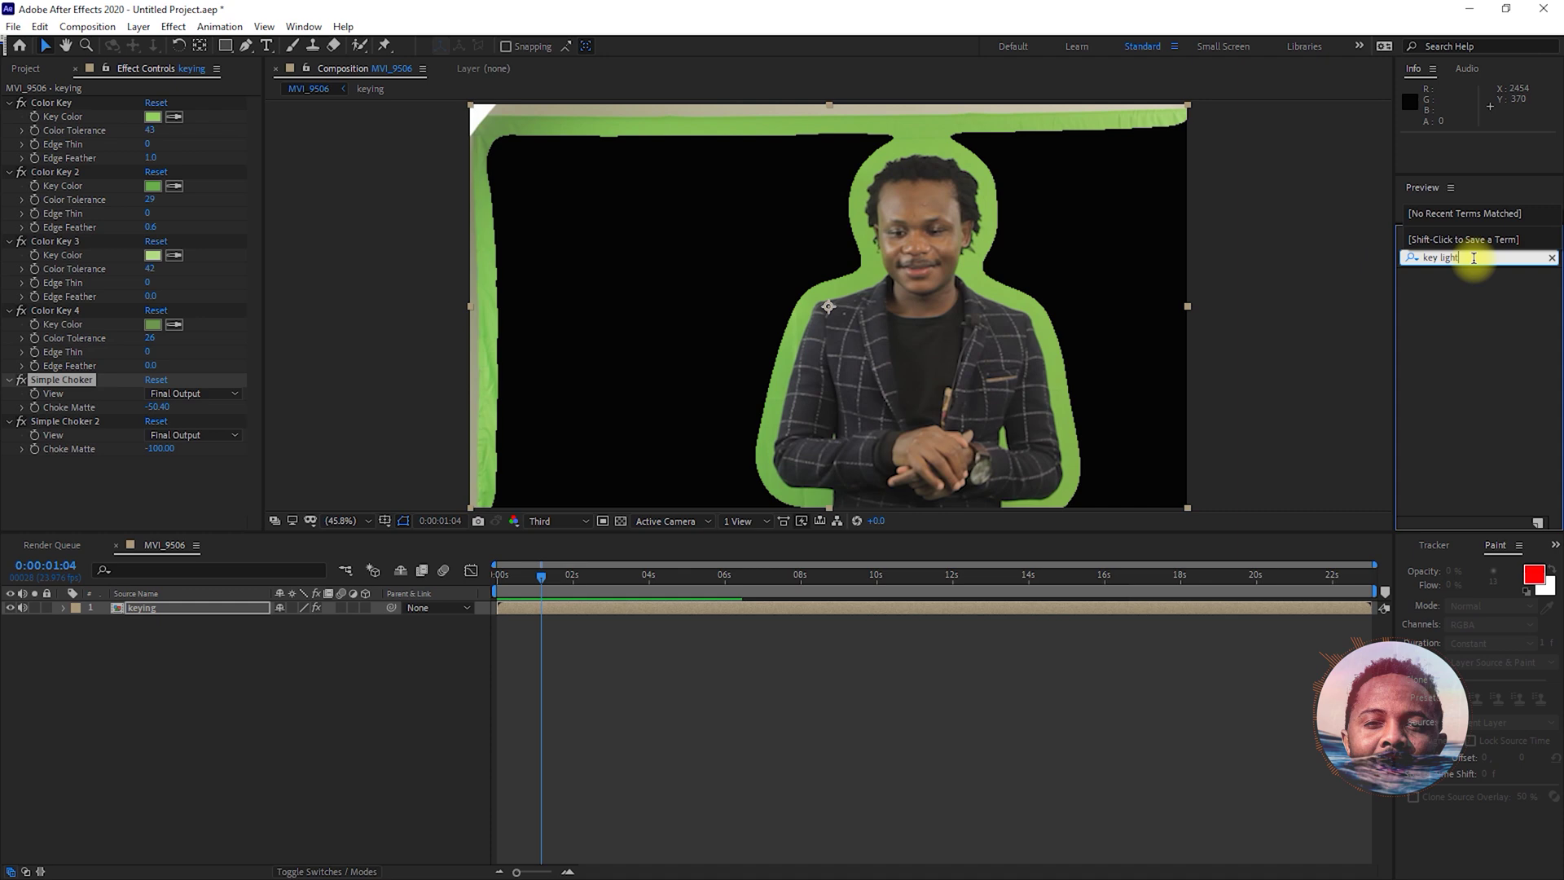
double_click(1439, 257)
key("BackSpace")
key("BackSpace")
type("l")
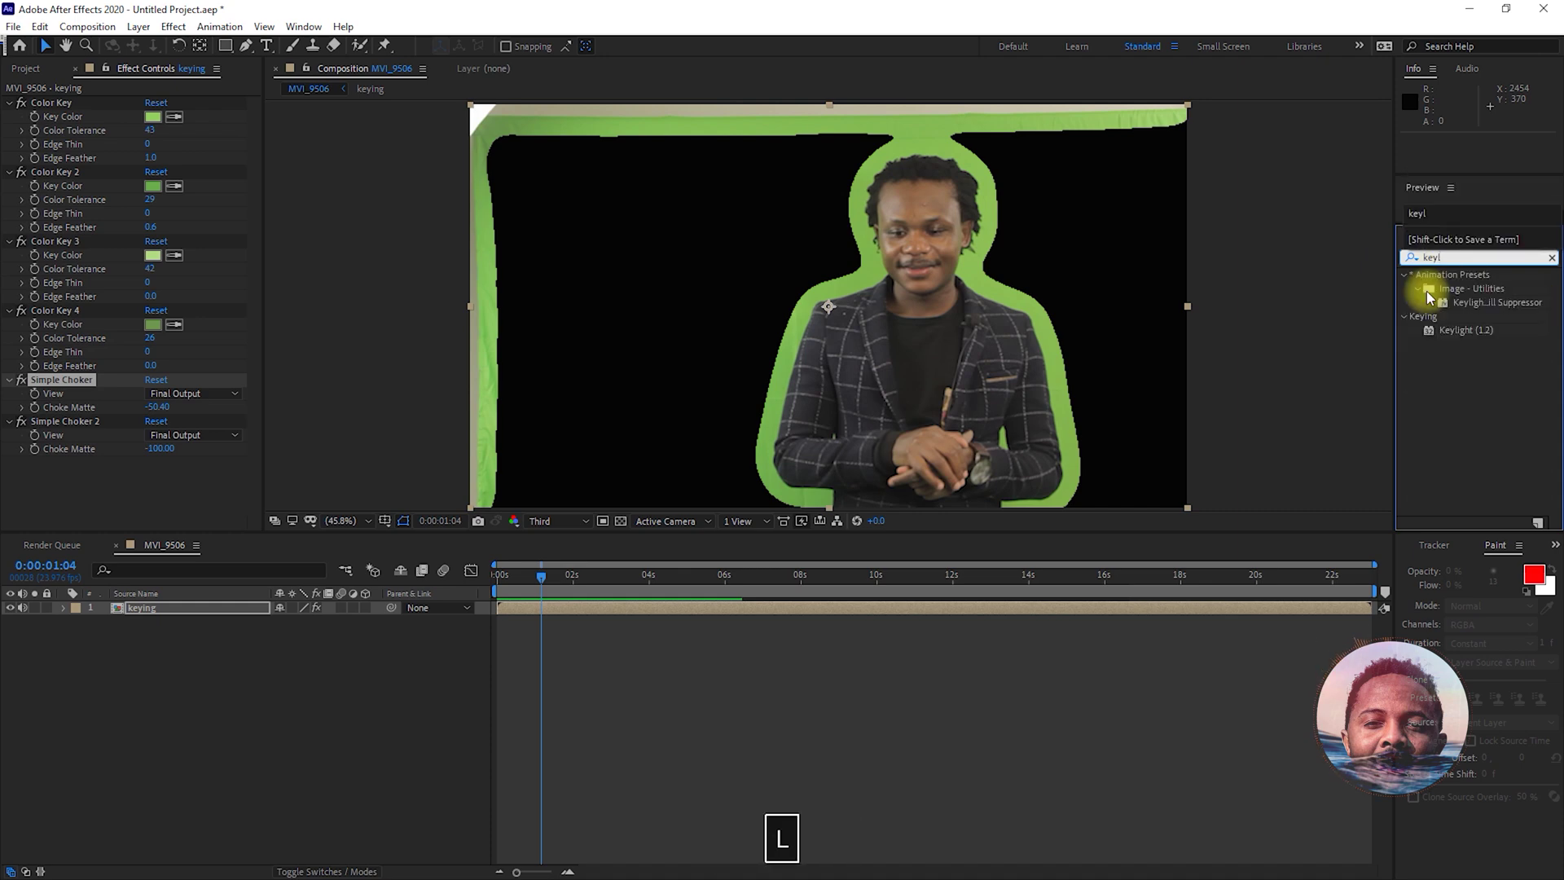
left_click_drag(1434, 330, 203, 607)
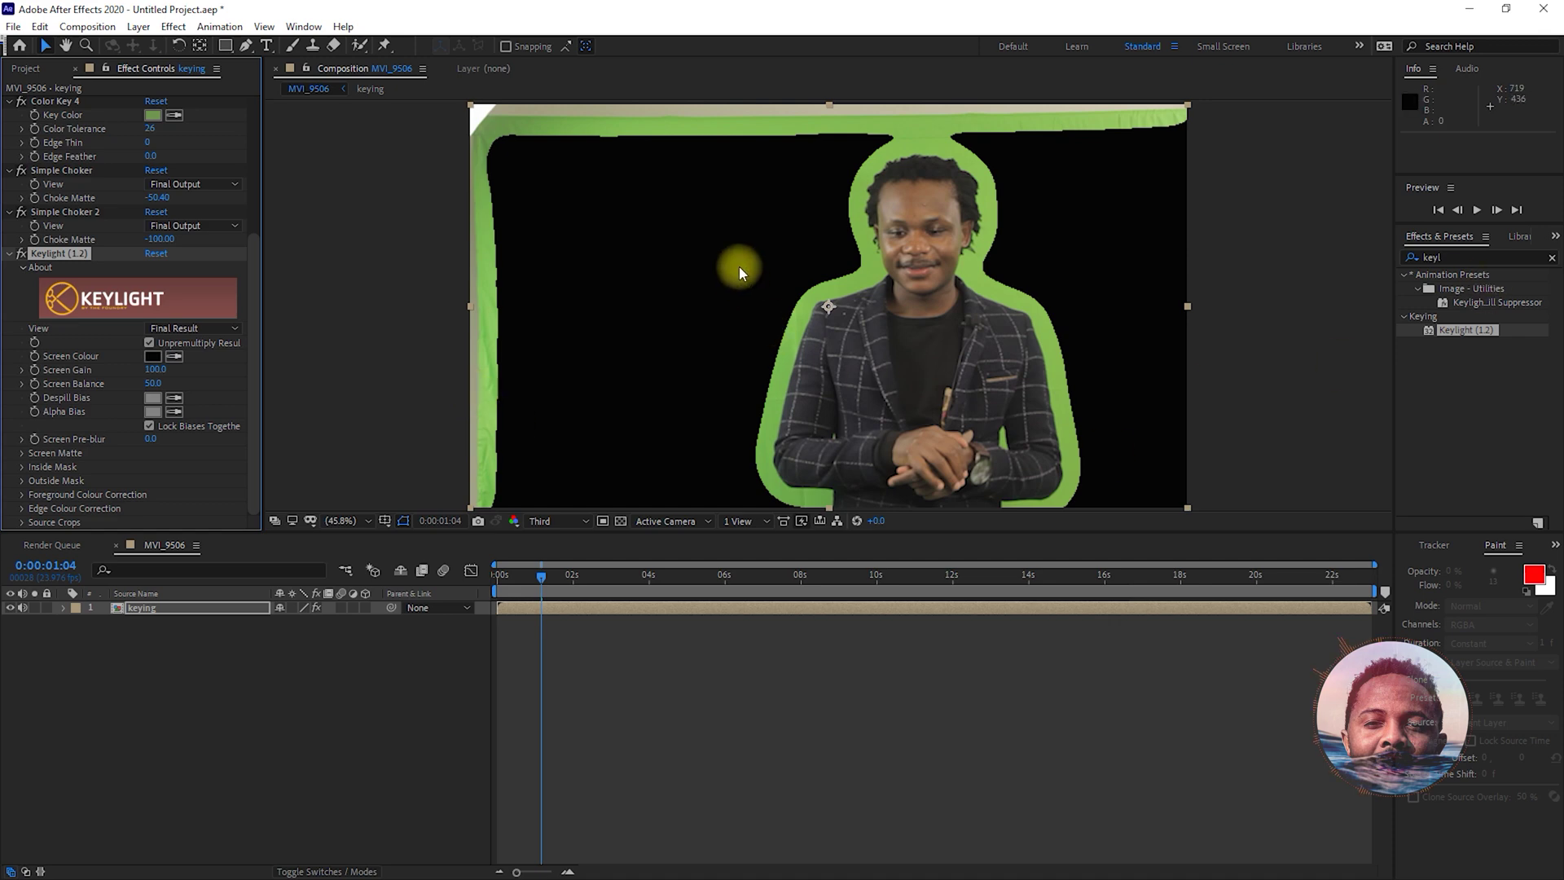
left_click(174, 357)
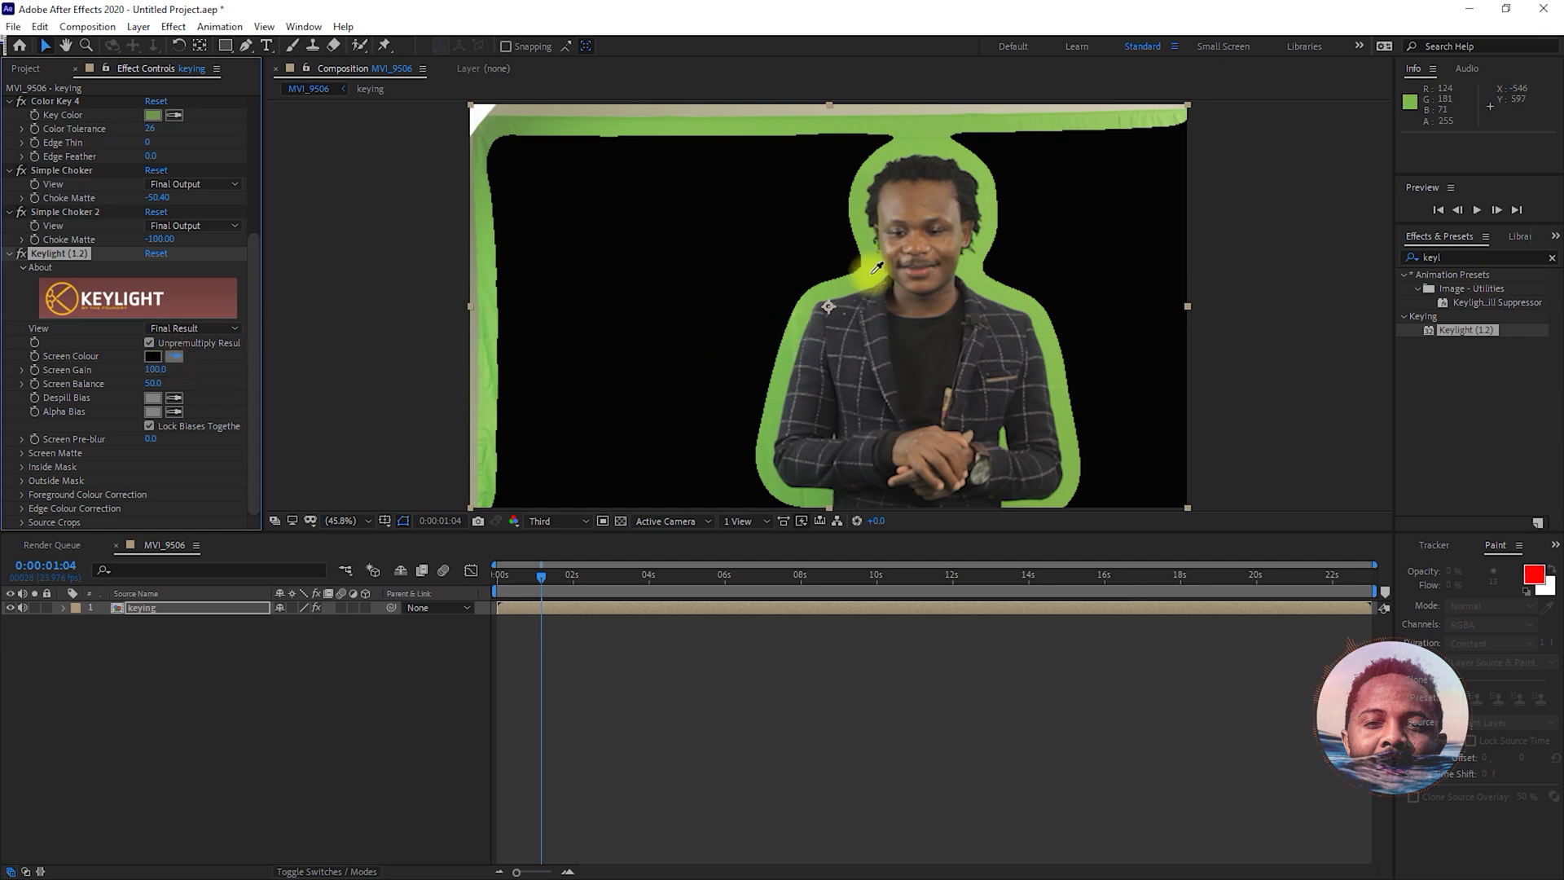
left_click(872, 272)
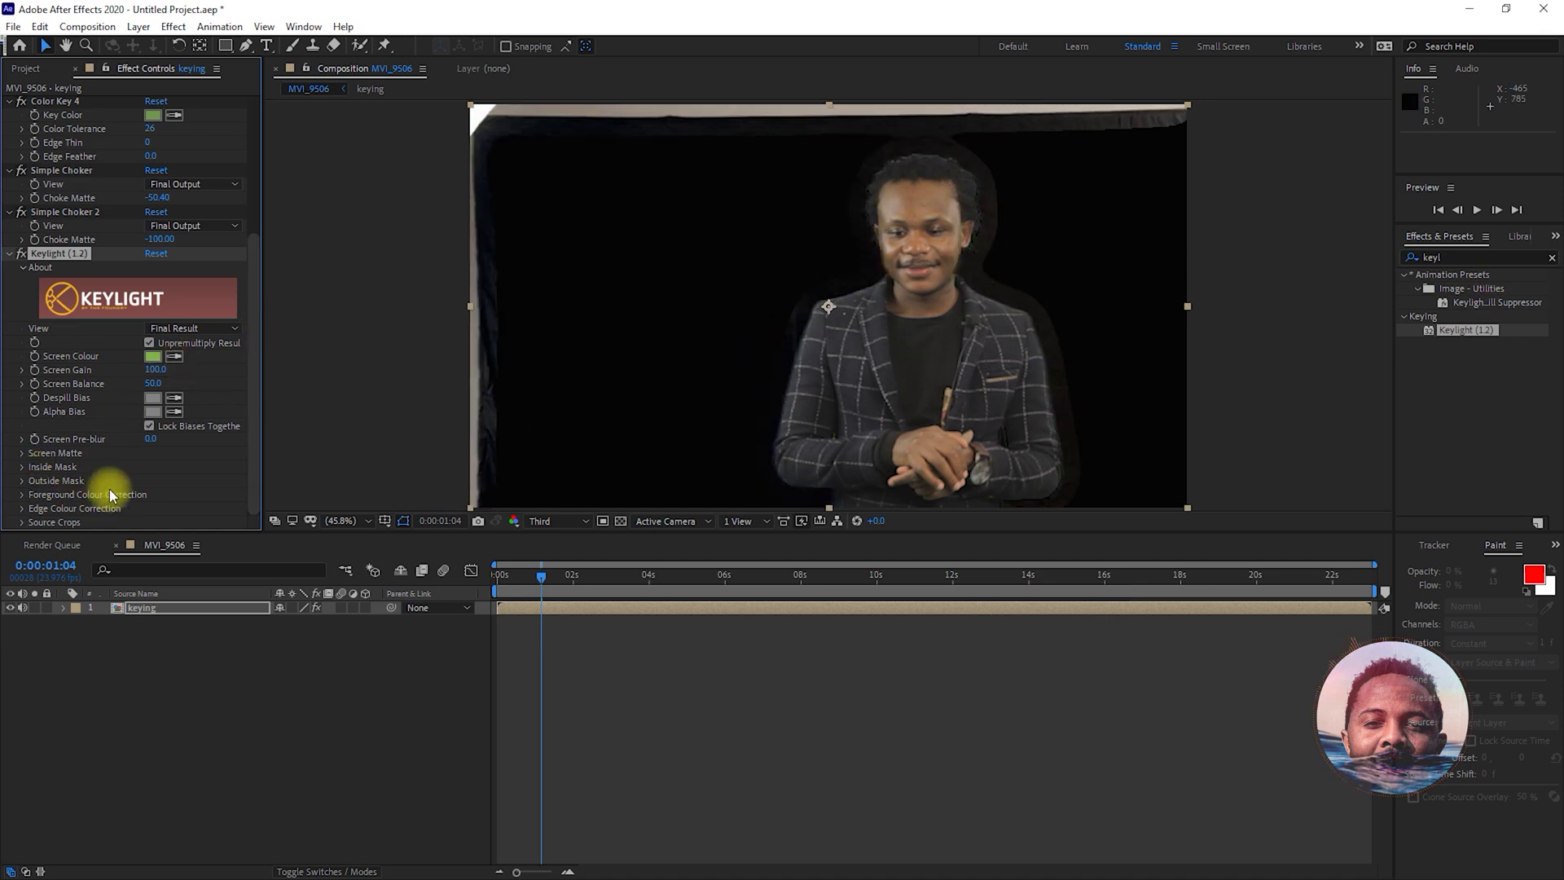
Expand Keylight's Screen Matte and set Clip Black to 22.0.
left_click(21, 453)
scroll(129, 447, "down", 1)
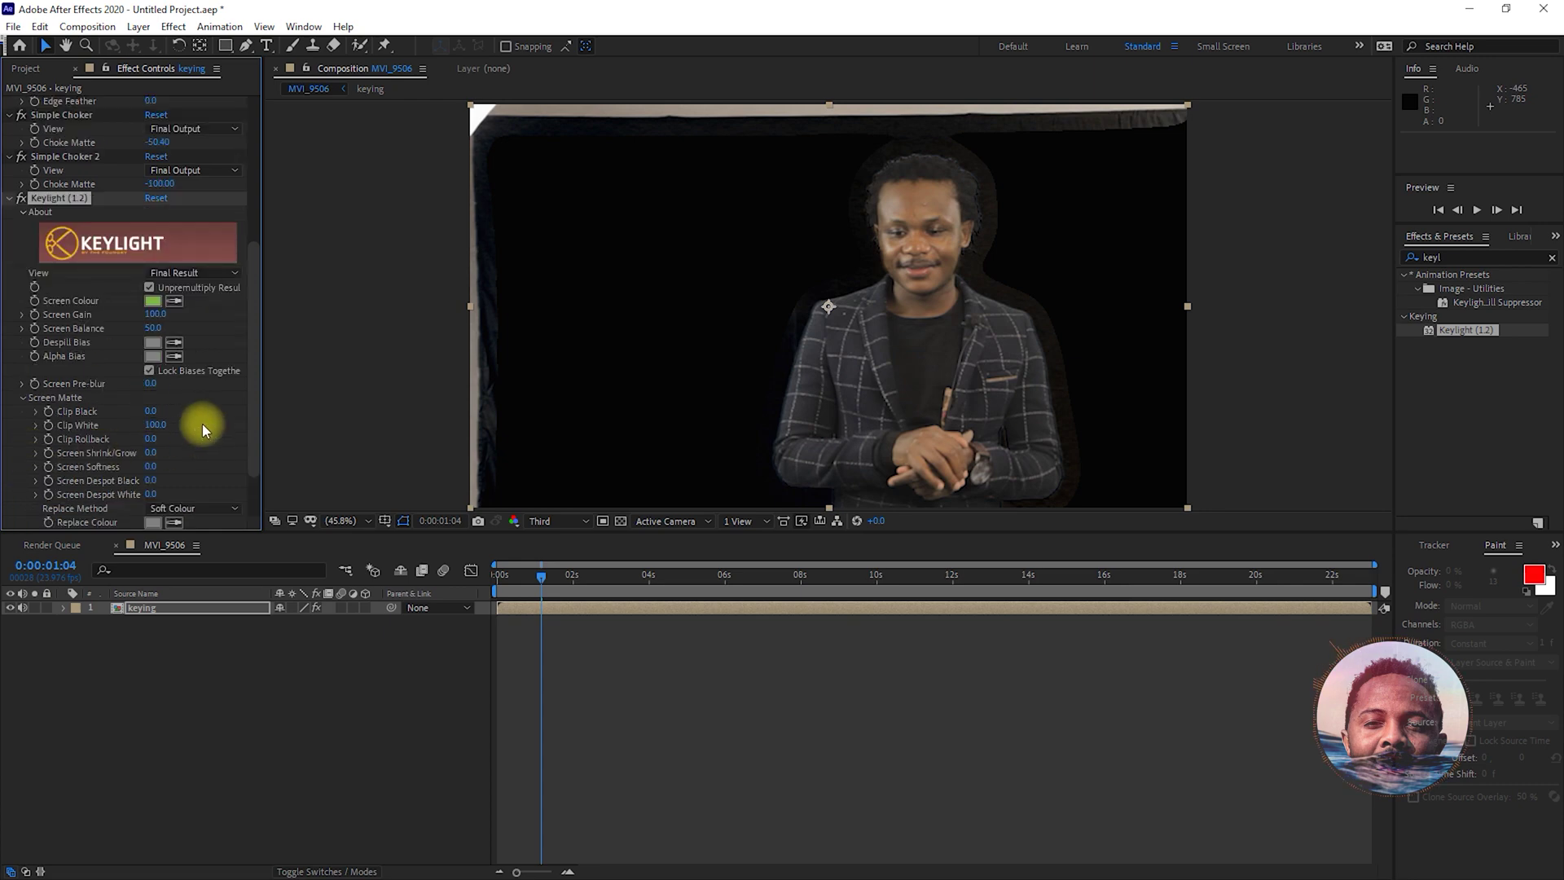
scroll(163, 366, "down", 2)
left_click_drag(154, 342, 162, 342)
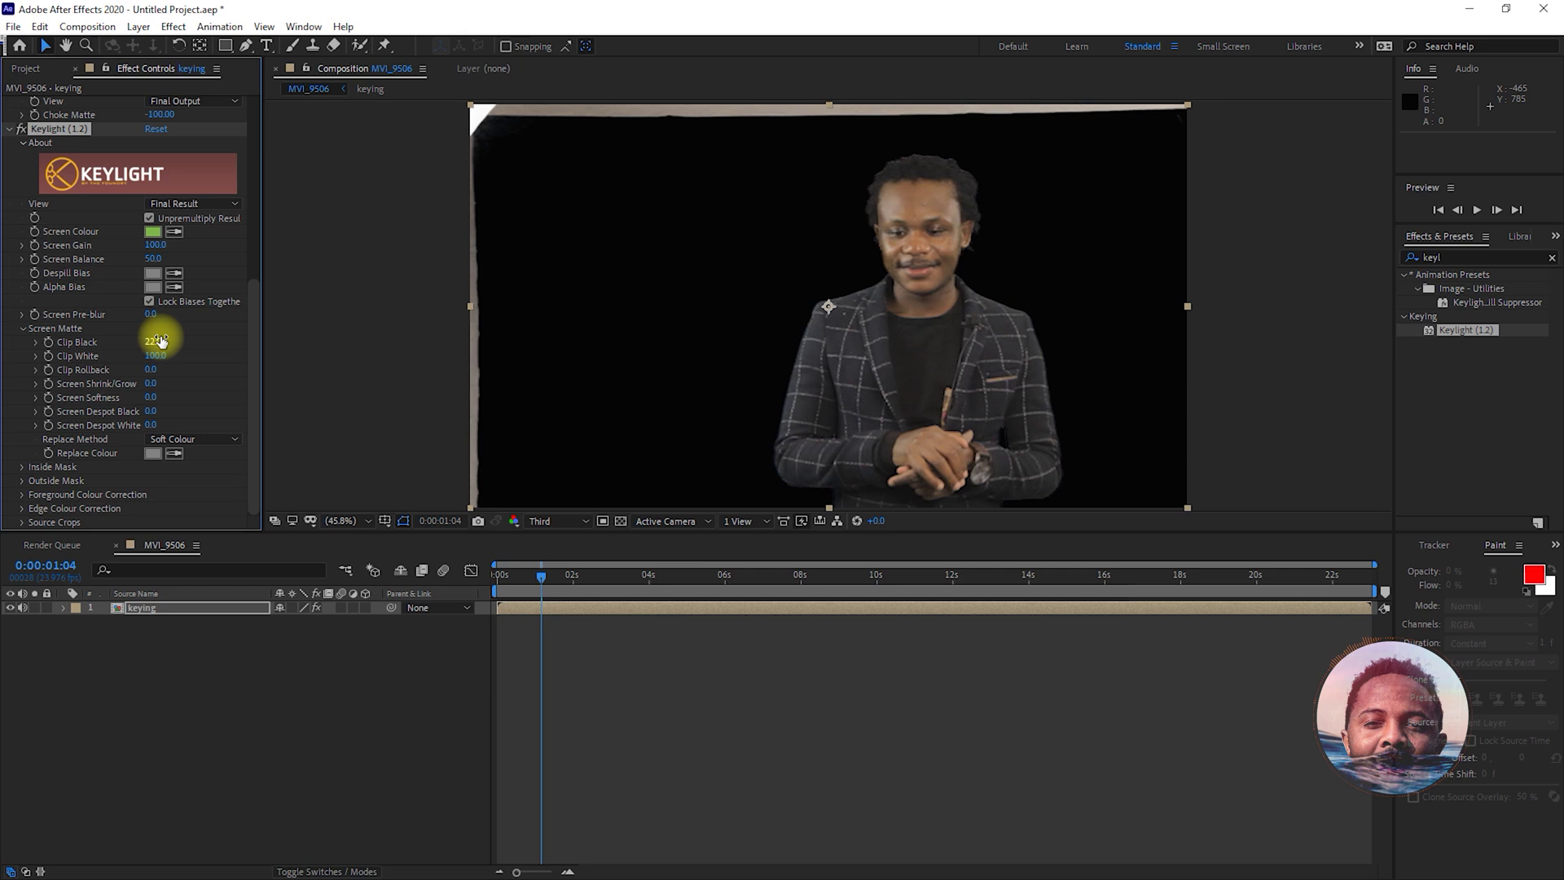
Preview the cleaned key from the start of the clip, checking the edges.
left_click(496, 579)
key("space")
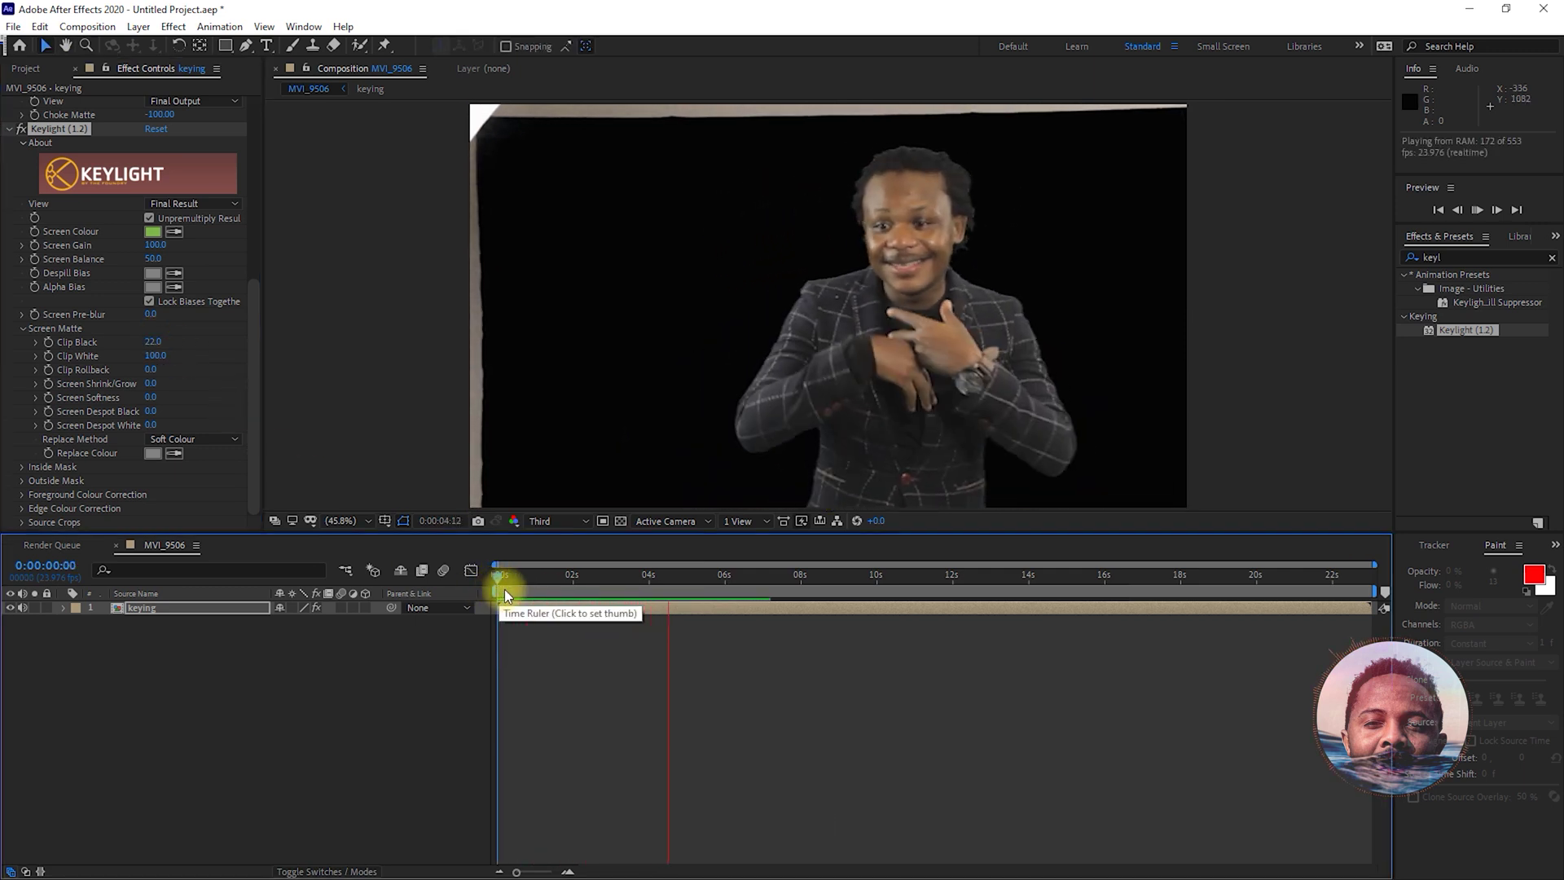
key("space")
key("space")
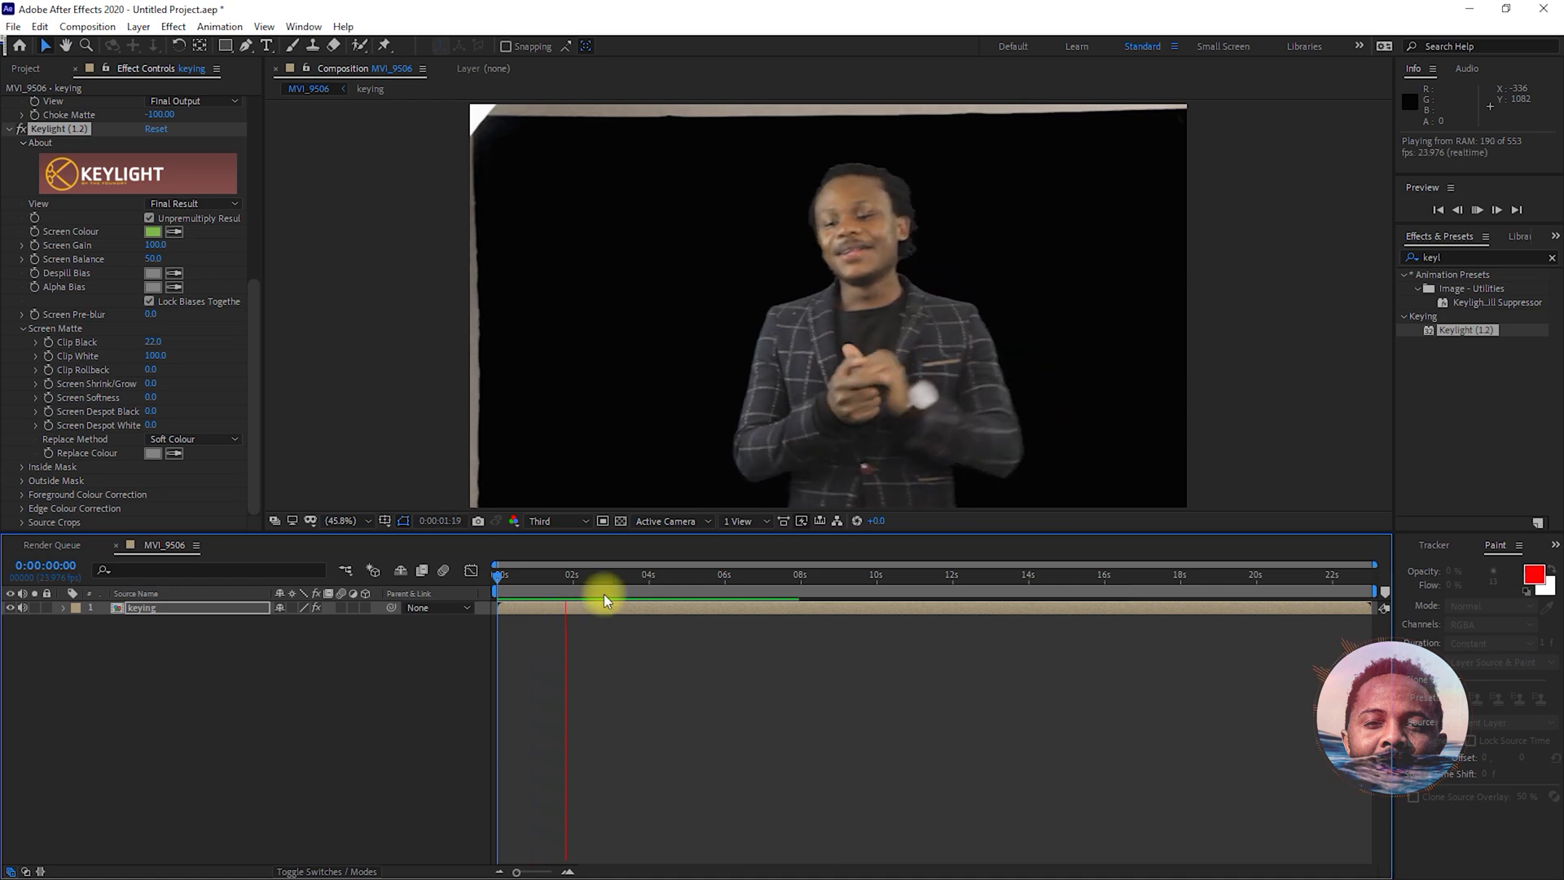
key("space")
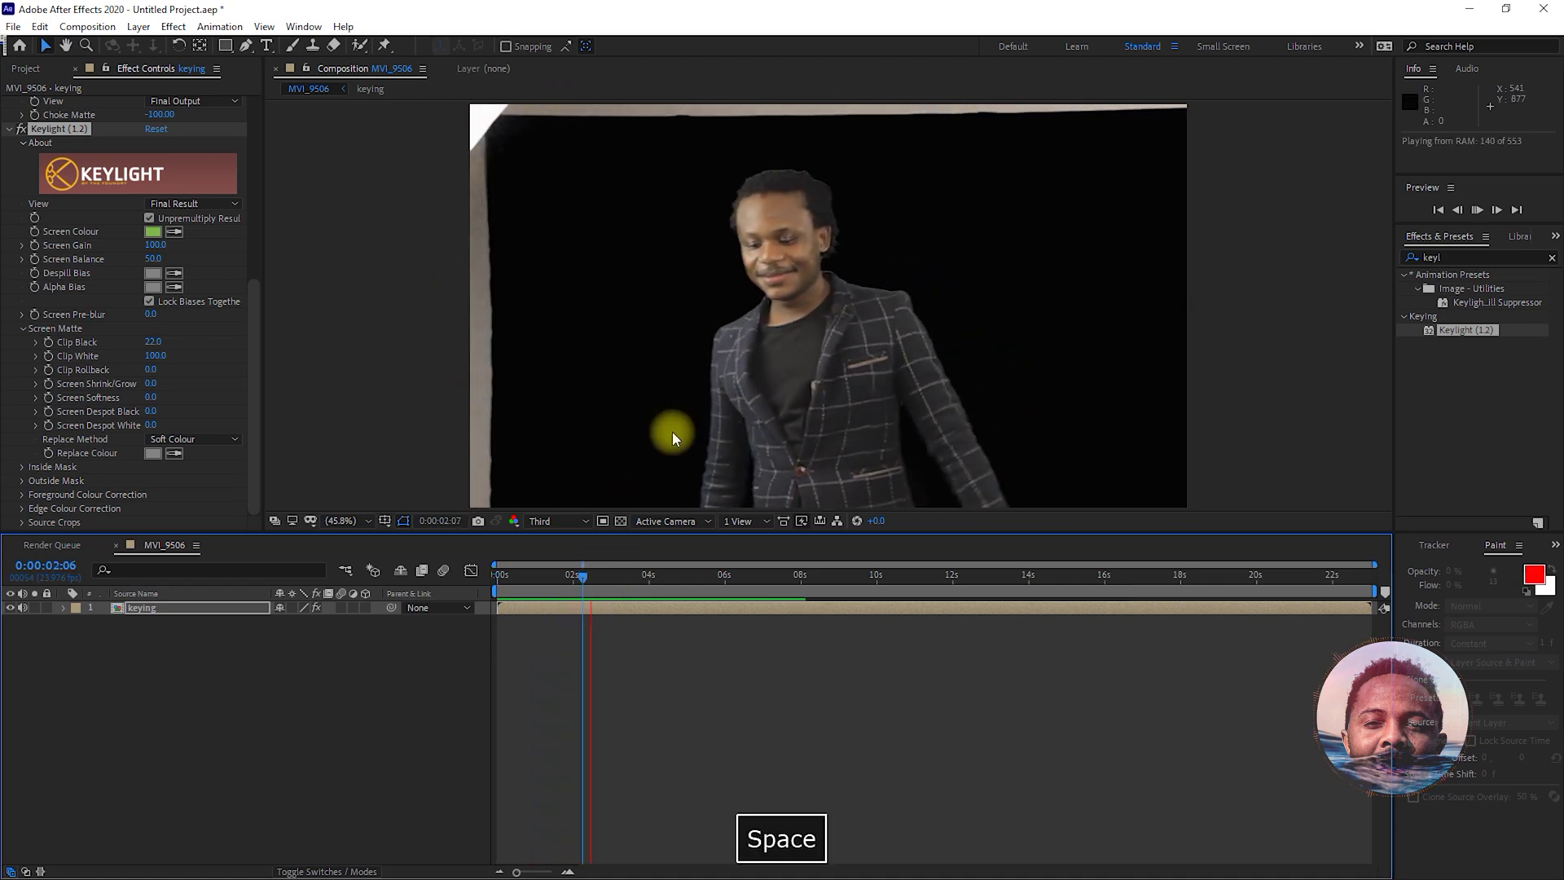
key("space")
Draw a closed four-point Pen mask around the presenter on the keying layer.
left_click(247, 46)
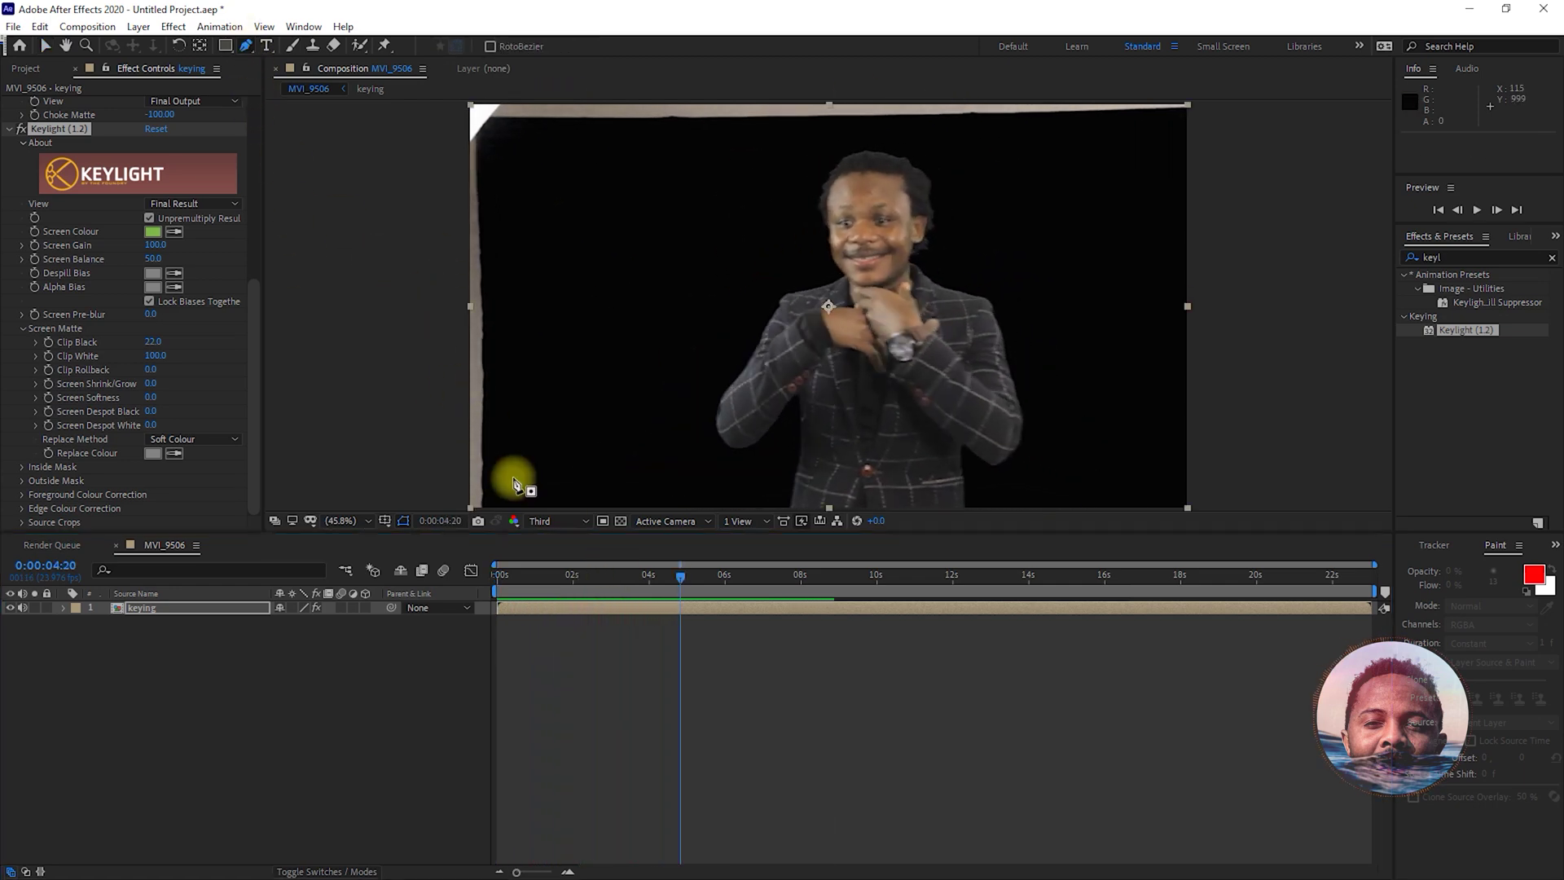
left_click(309, 623)
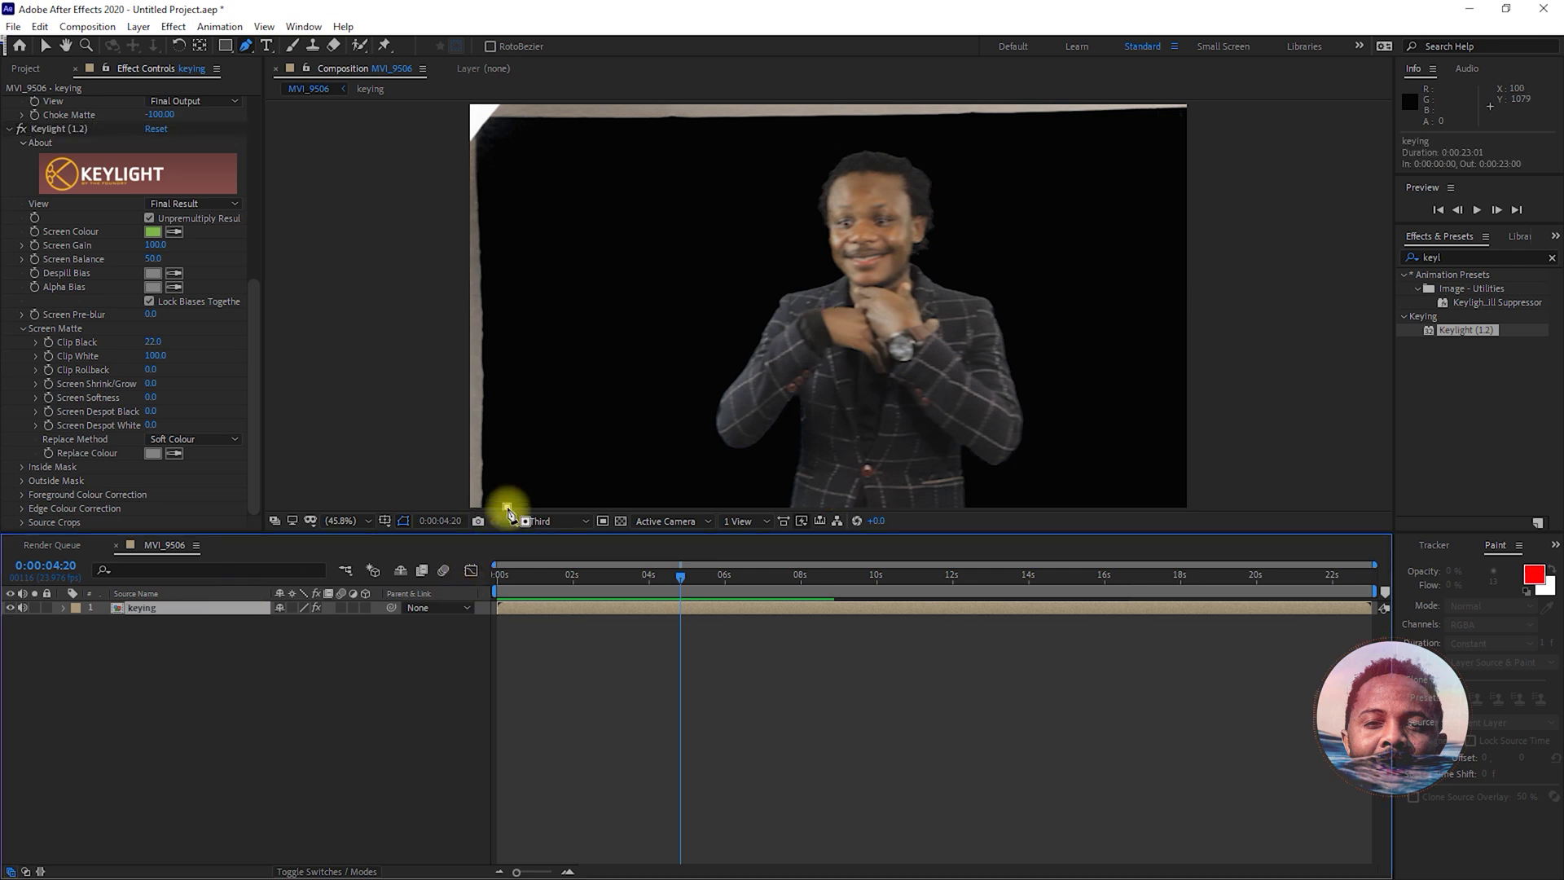
left_click(507, 506)
left_click(526, 136)
left_click(1199, 124)
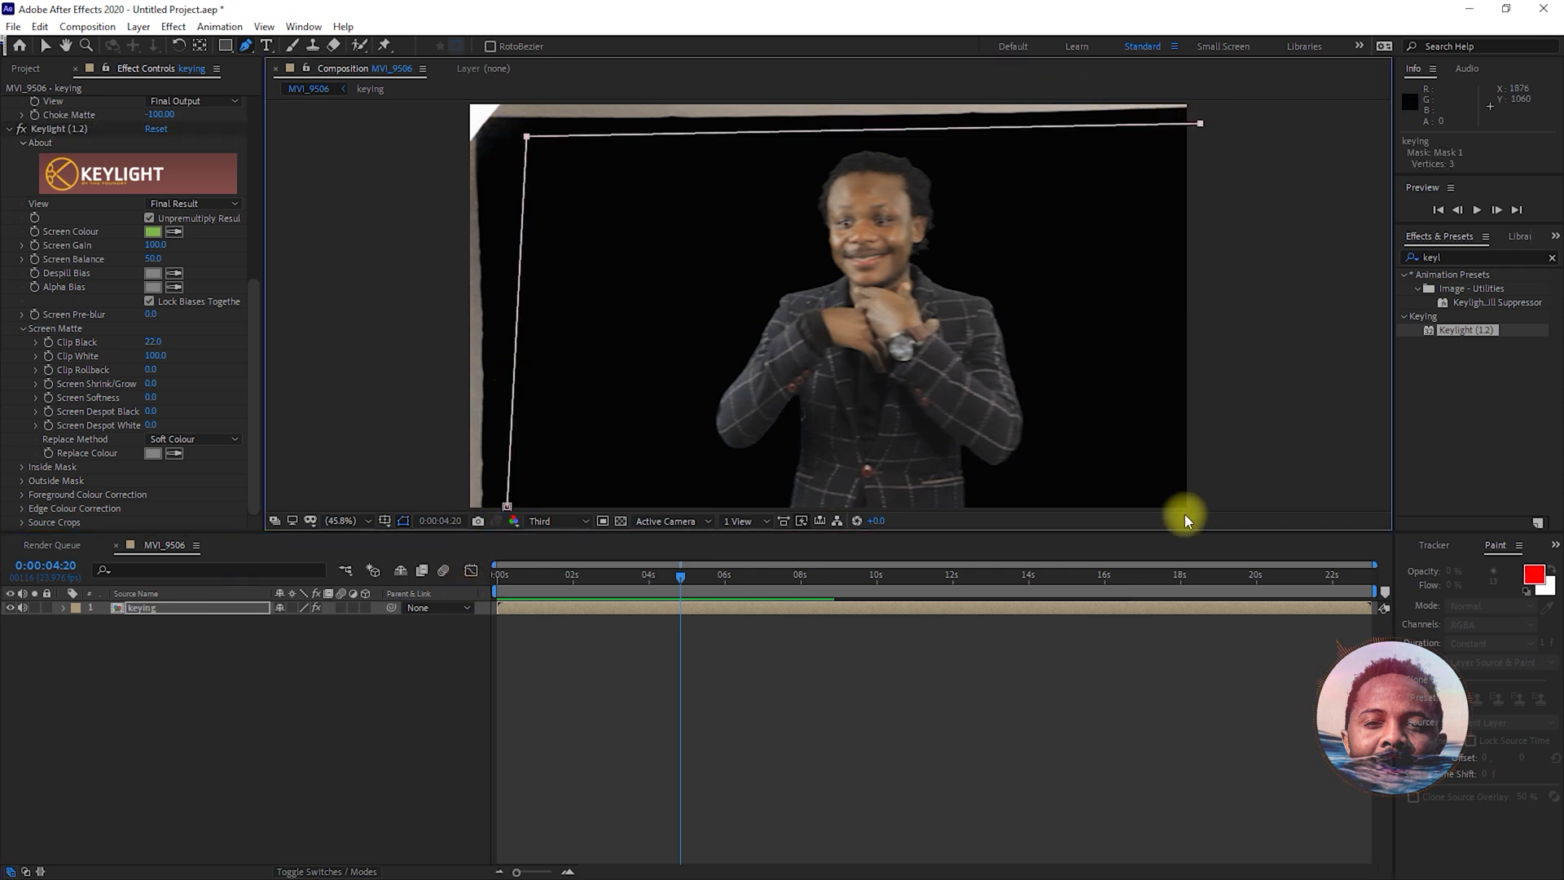
left_click(507, 507)
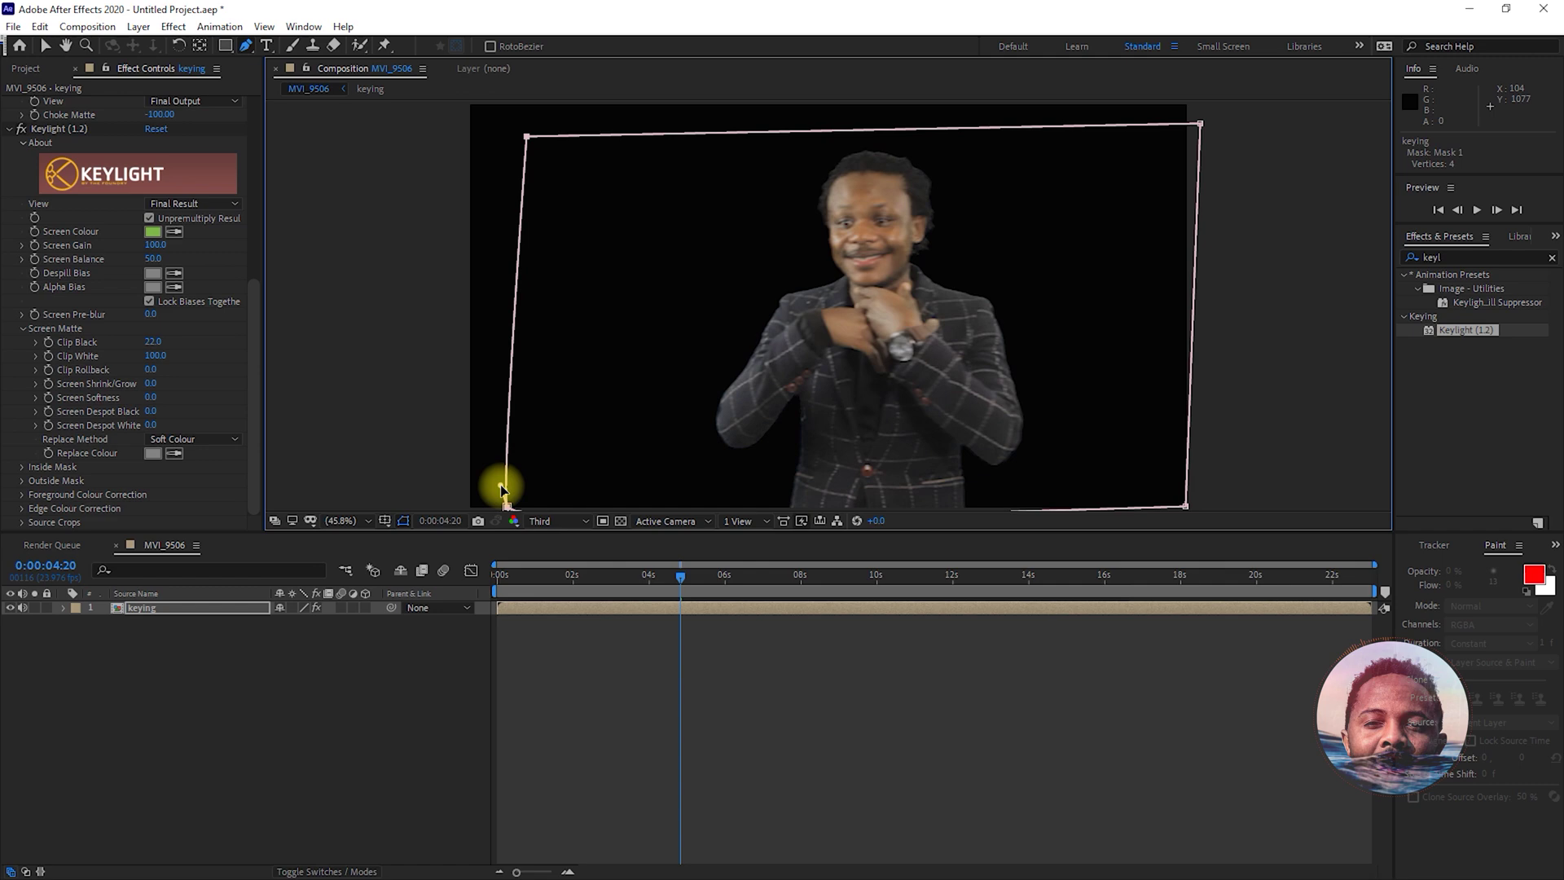
Preview the masked clip, then drag the background screenshot from Explorer into the project.
key("space")
left_click(600, 684)
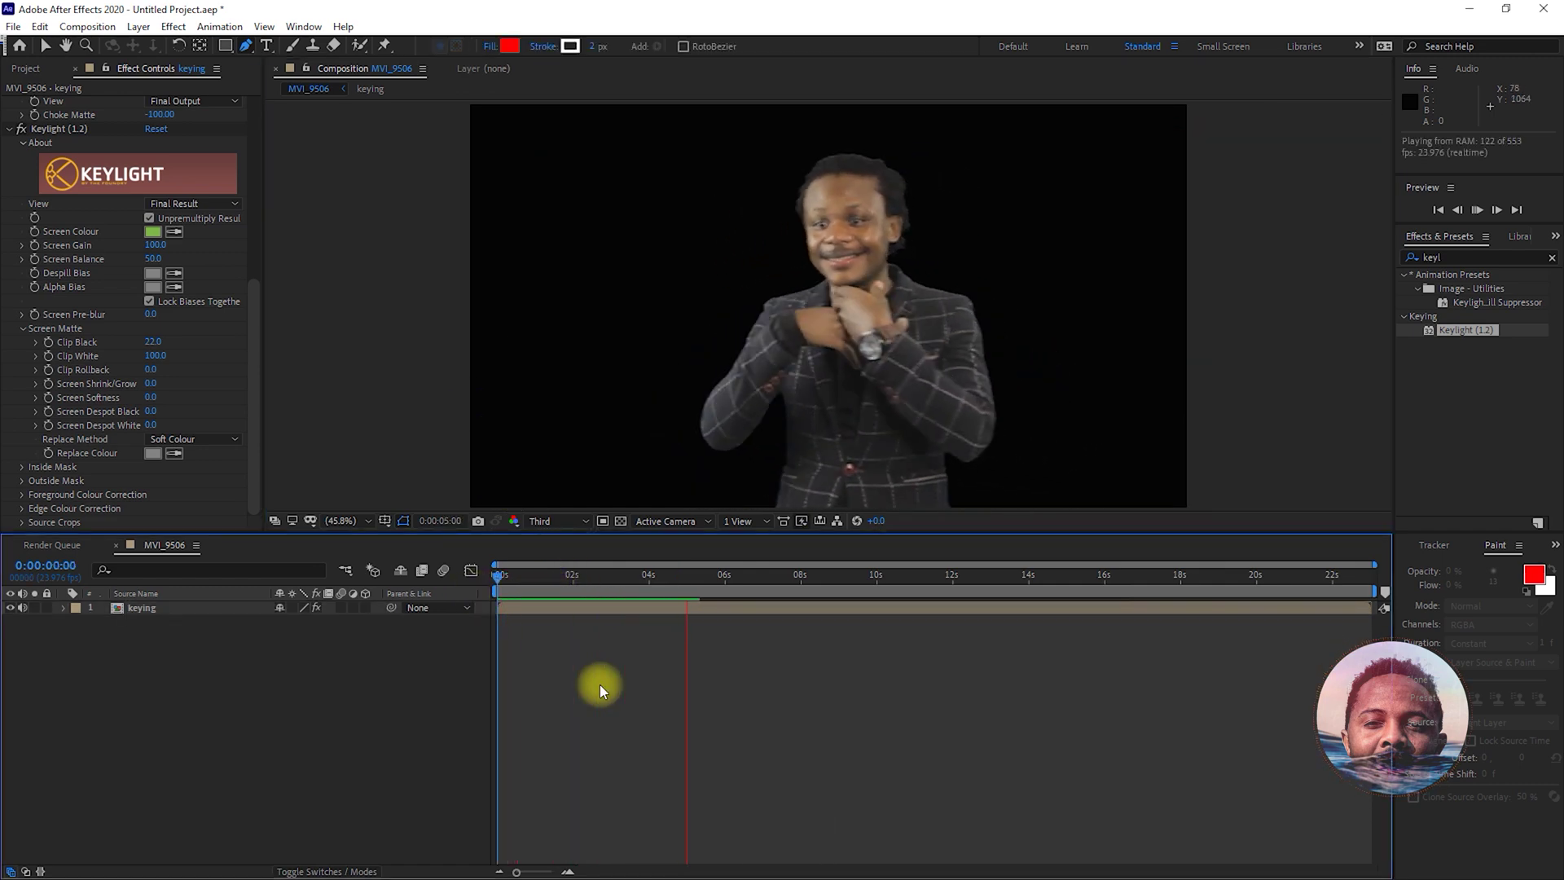
key("space")
left_click(1468, 8)
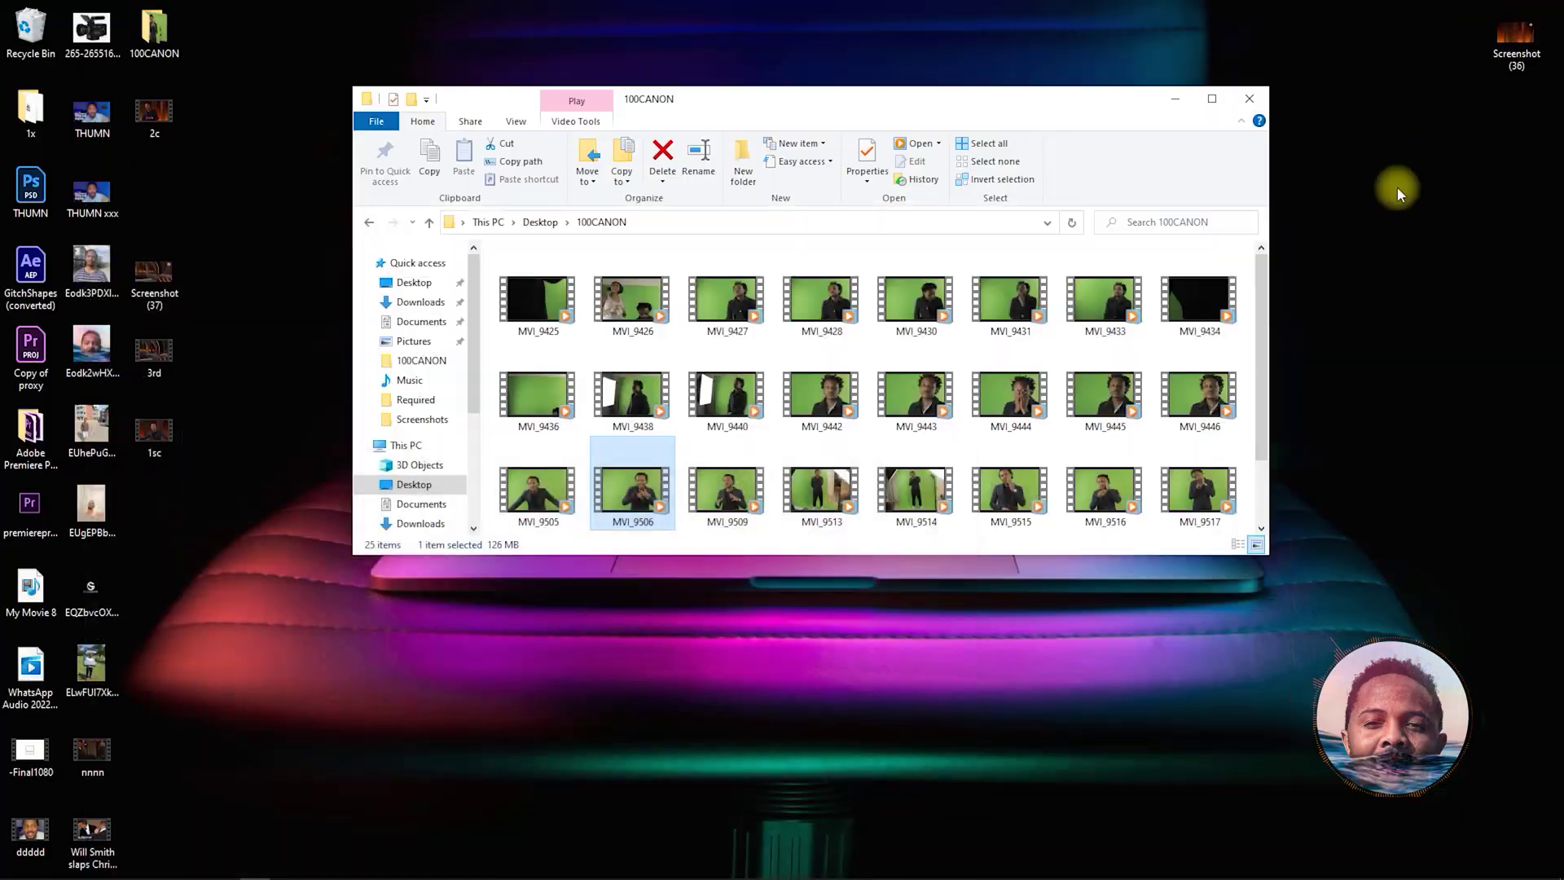
left_click_drag(531, 499, 460, 663)
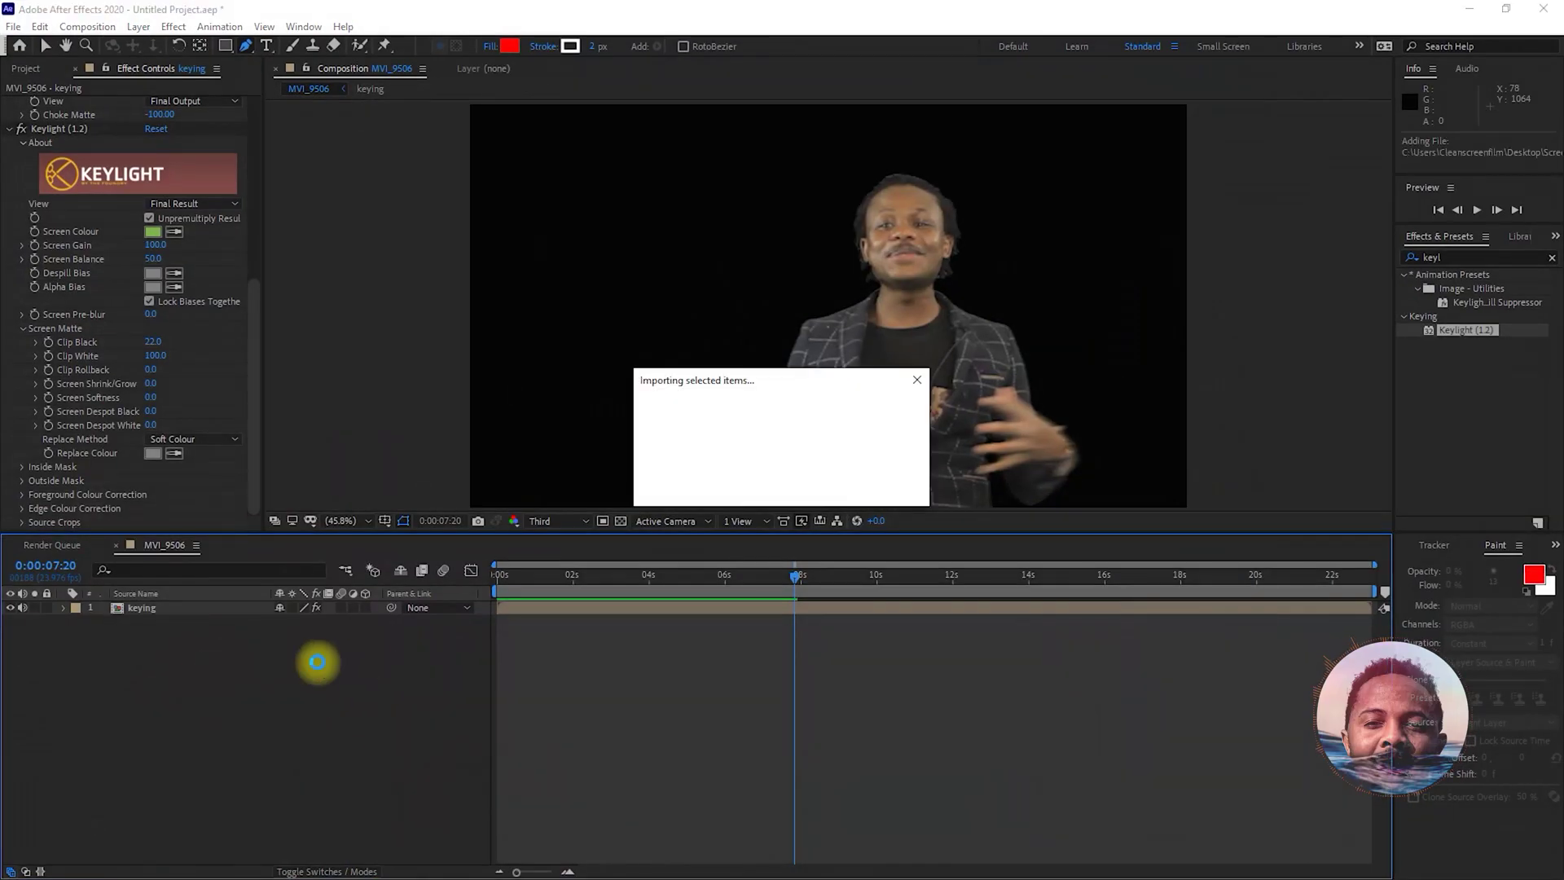
Place Screenshot (36).jpg beneath the keying layer and apply Levels to the keying layer.
left_click_drag(213, 610, 220, 647)
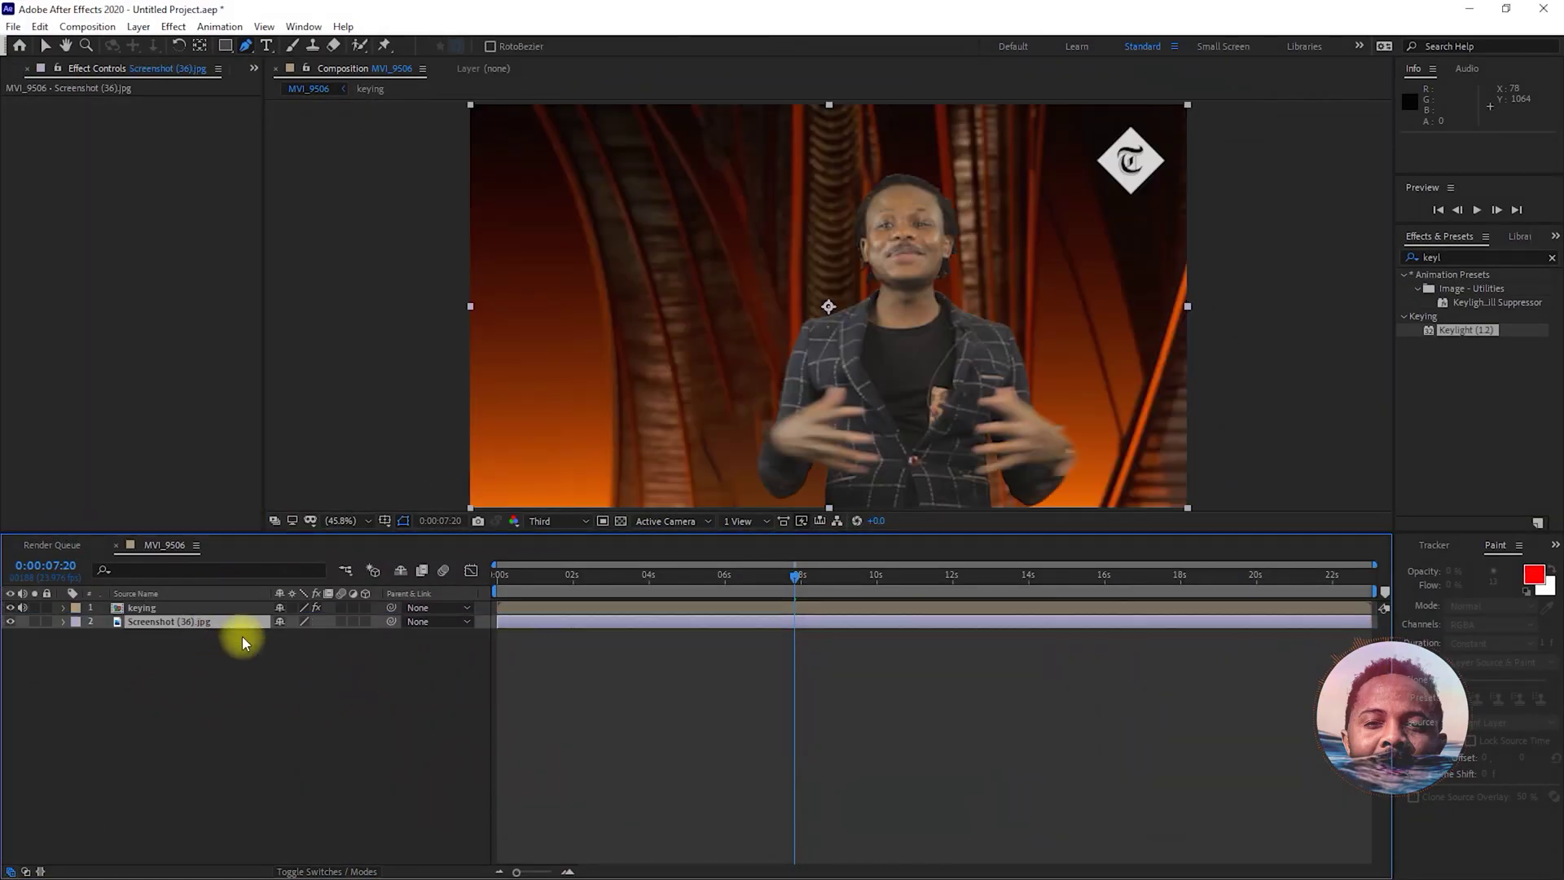
key("BackSpace")
key("BackSpace")
key("BackSpace")
key("BackSpace")
type("levels")
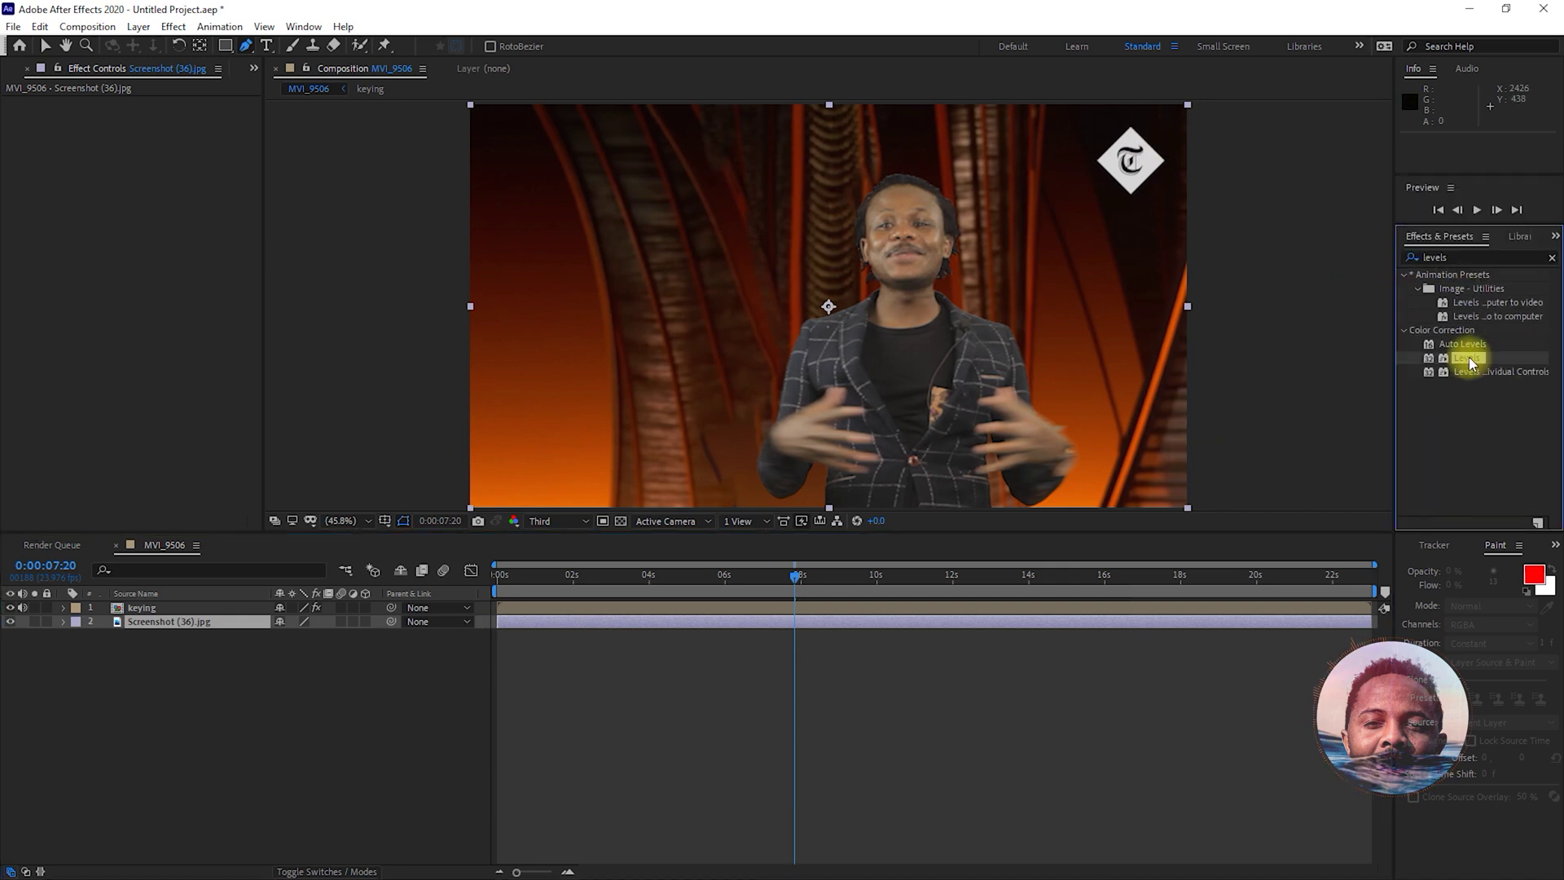
left_click_drag(1466, 358, 169, 629)
key("ctrl+z")
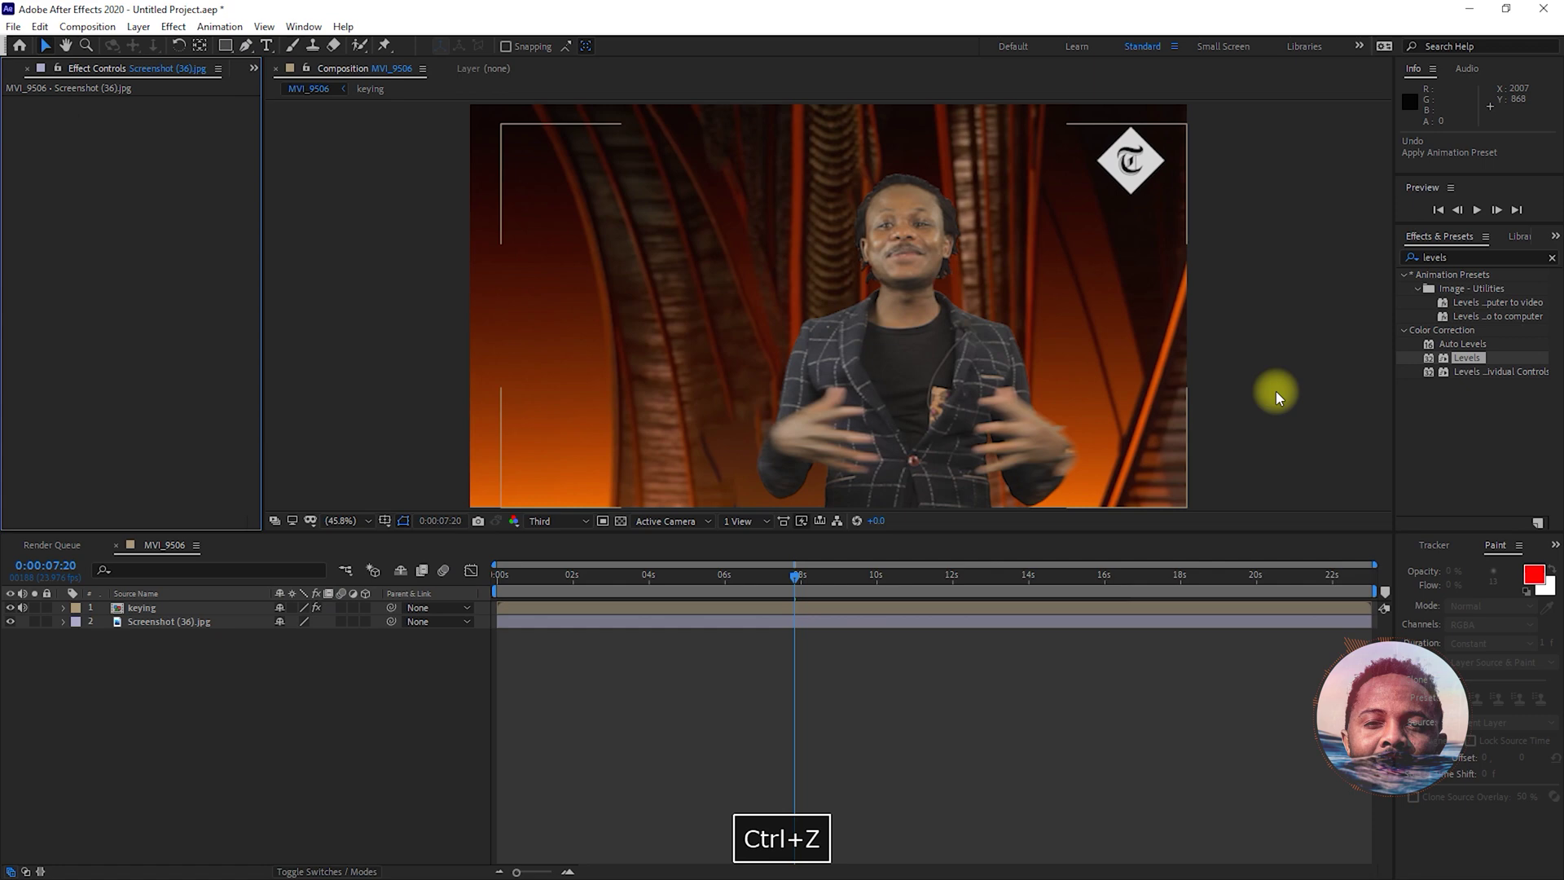
left_click_drag(1466, 358, 192, 614)
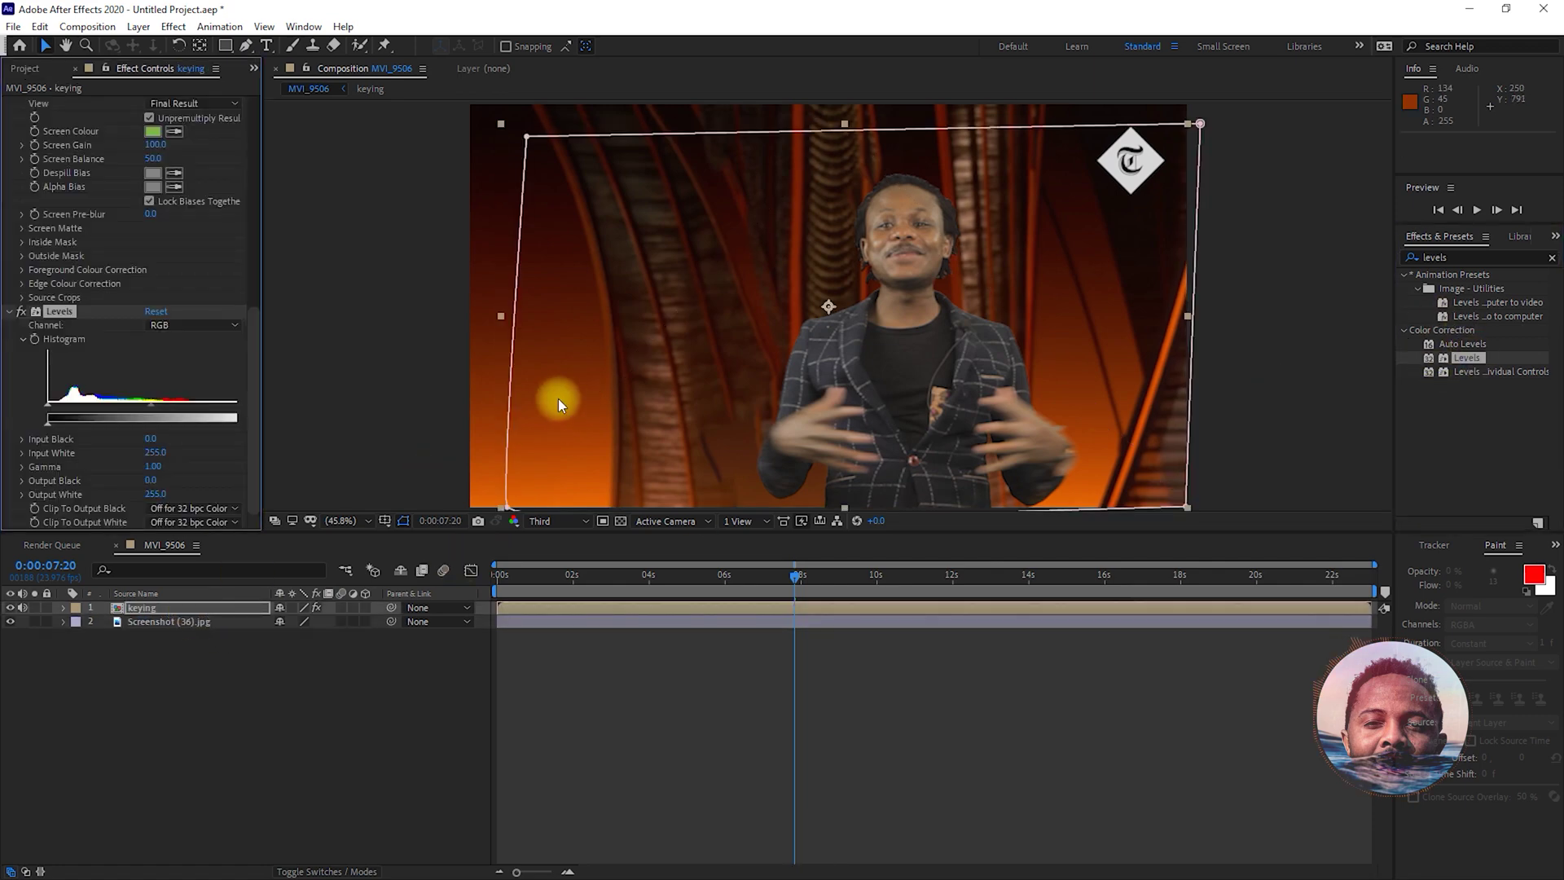
Isolate the red channel in the viewer and darken Levels Red Gamma to 0.78.
left_click(514, 521)
left_click(539, 563)
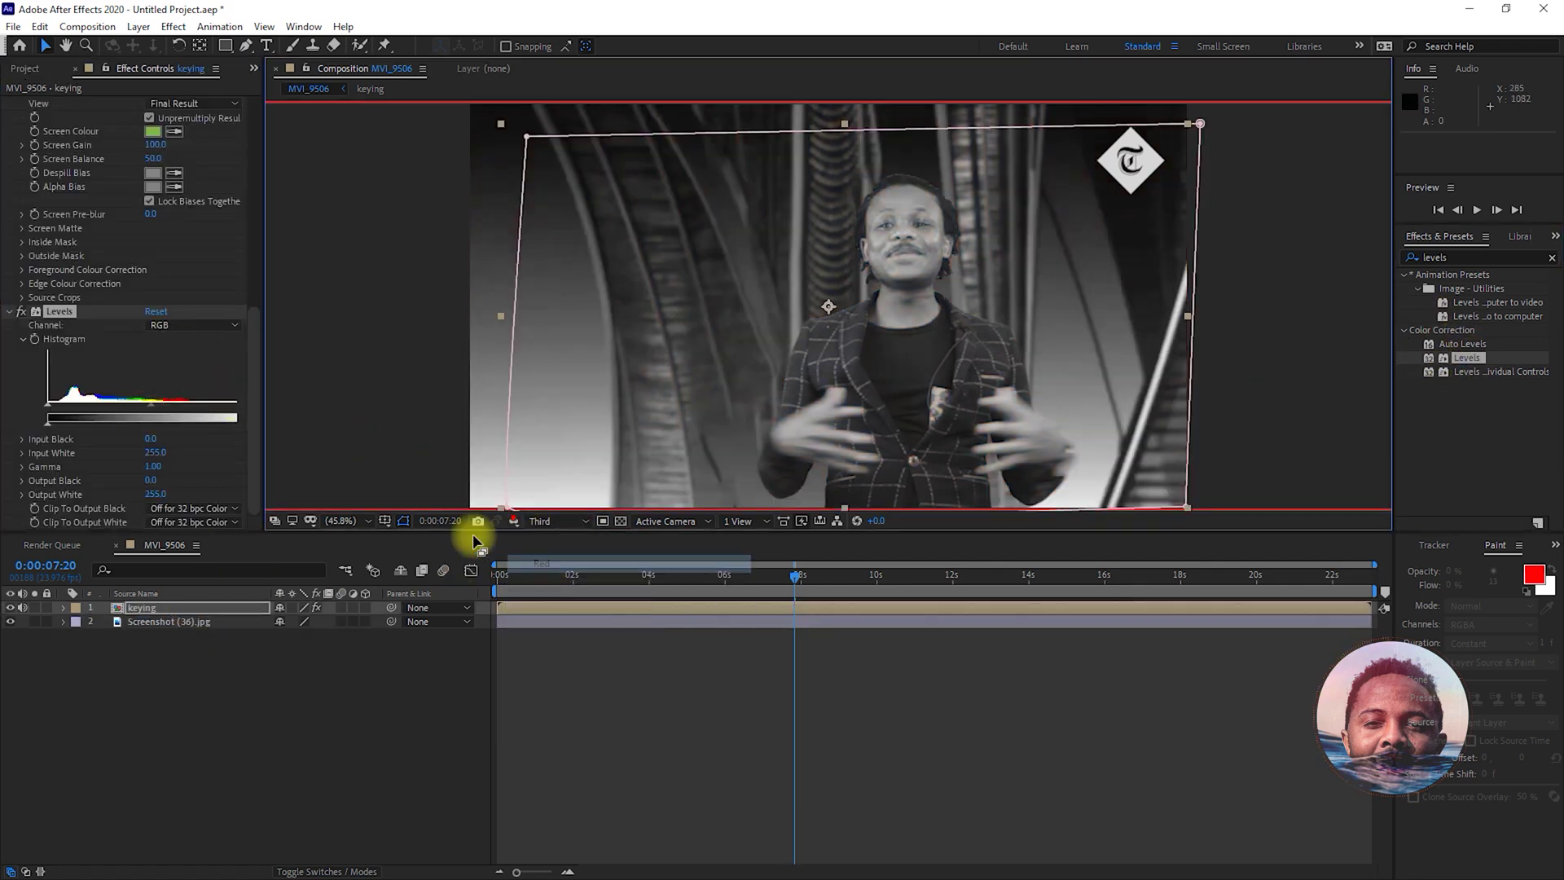
left_click(196, 325)
left_click(198, 361)
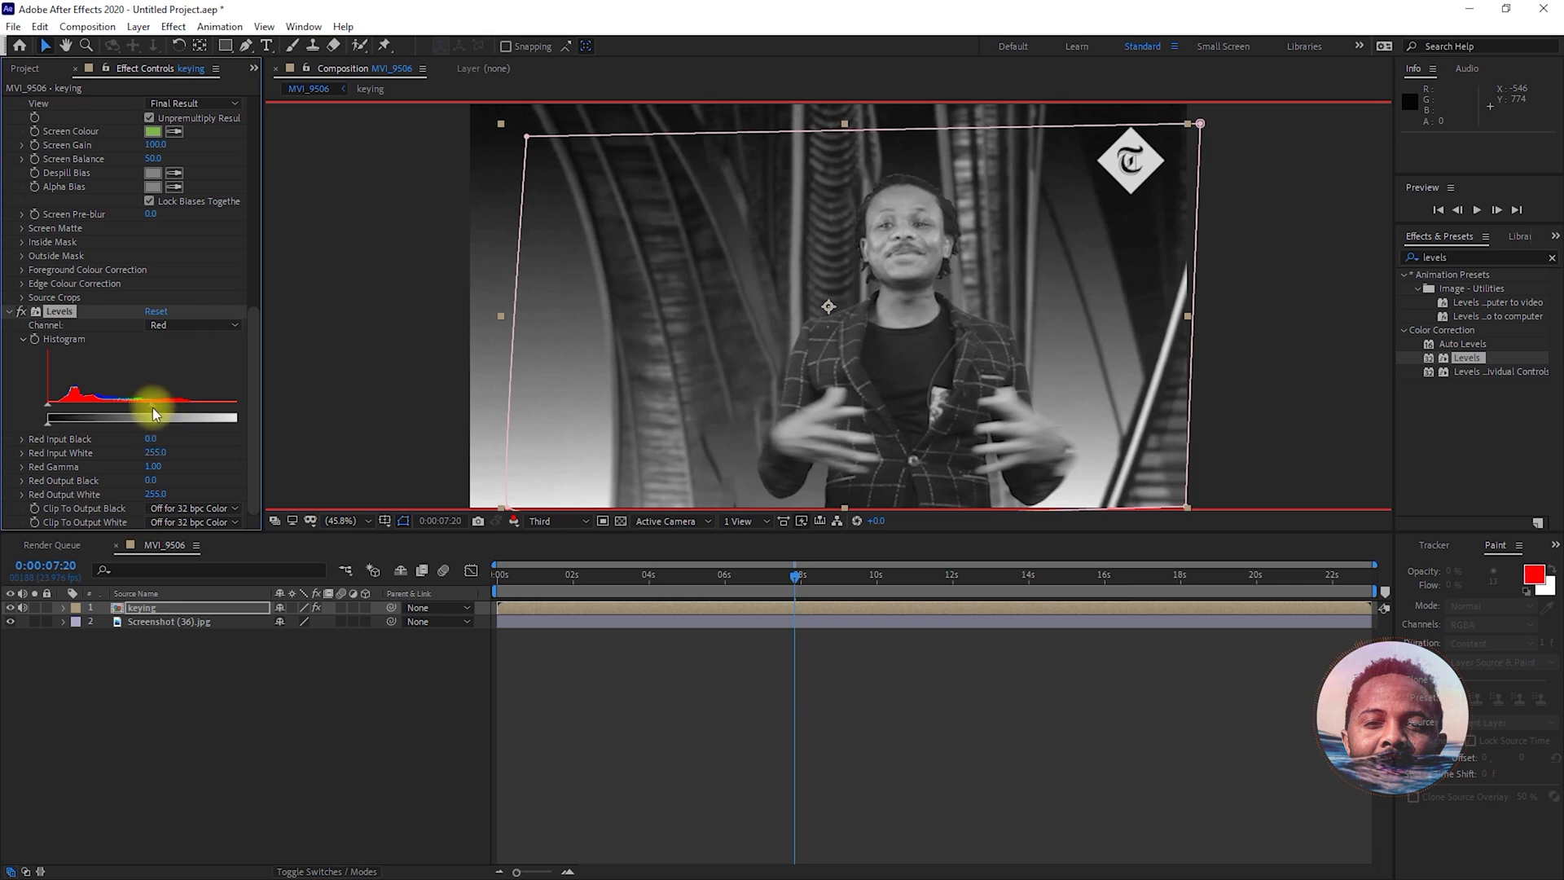
mouse_move(153, 407)
left_mouse_down()
mouse_move(122, 414)
mouse_move(167, 411)
left_mouse_up()
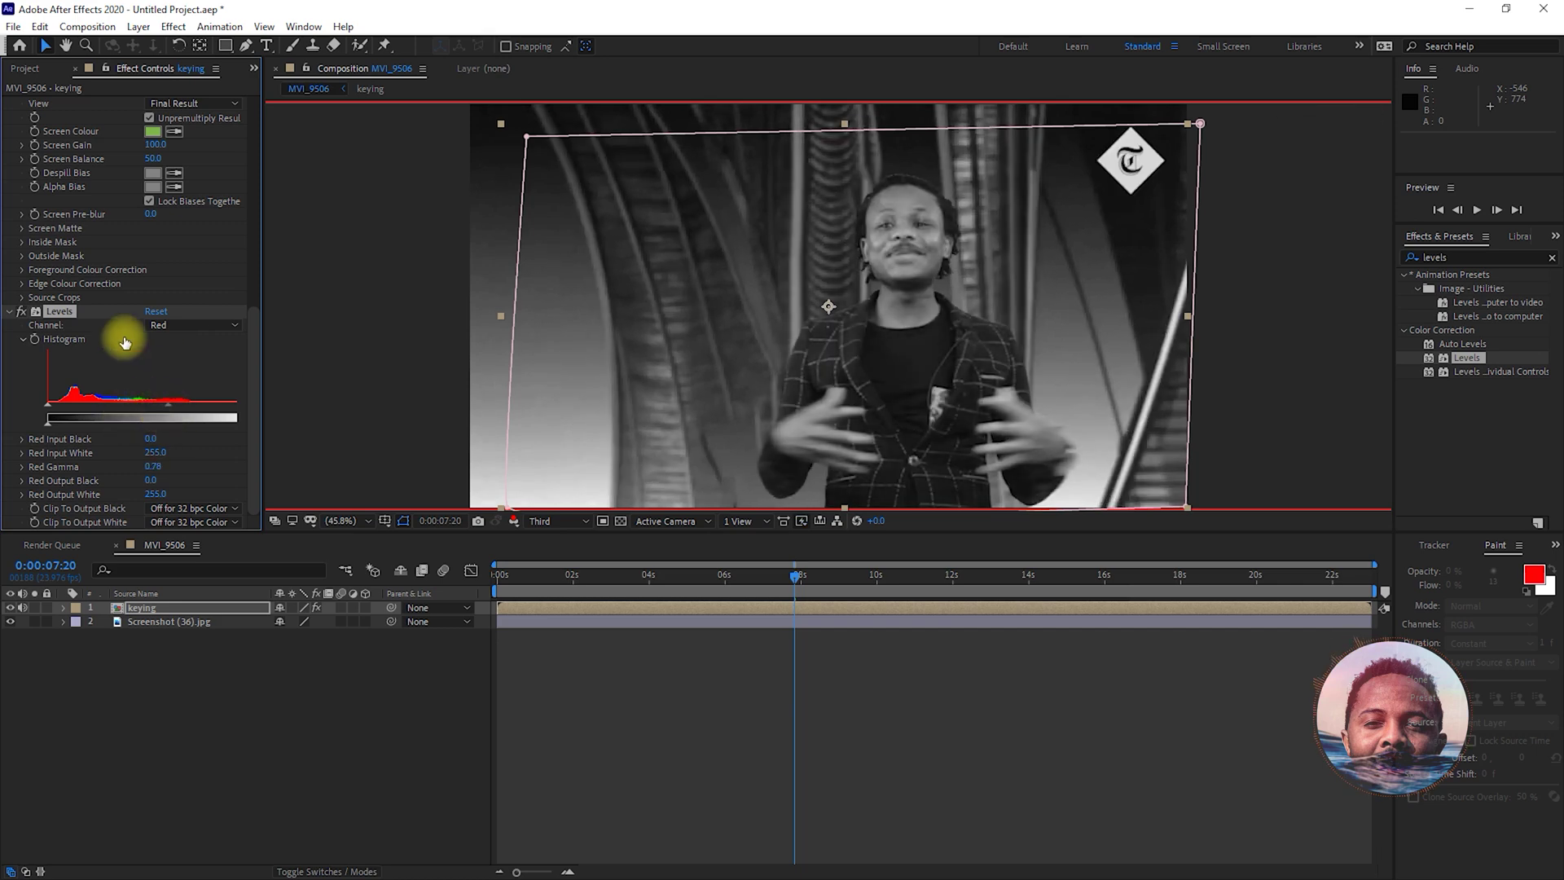
View the green channel and lower Levels Green Gamma to 0.79.
left_click(192, 327)
left_click(195, 379)
left_click(515, 521)
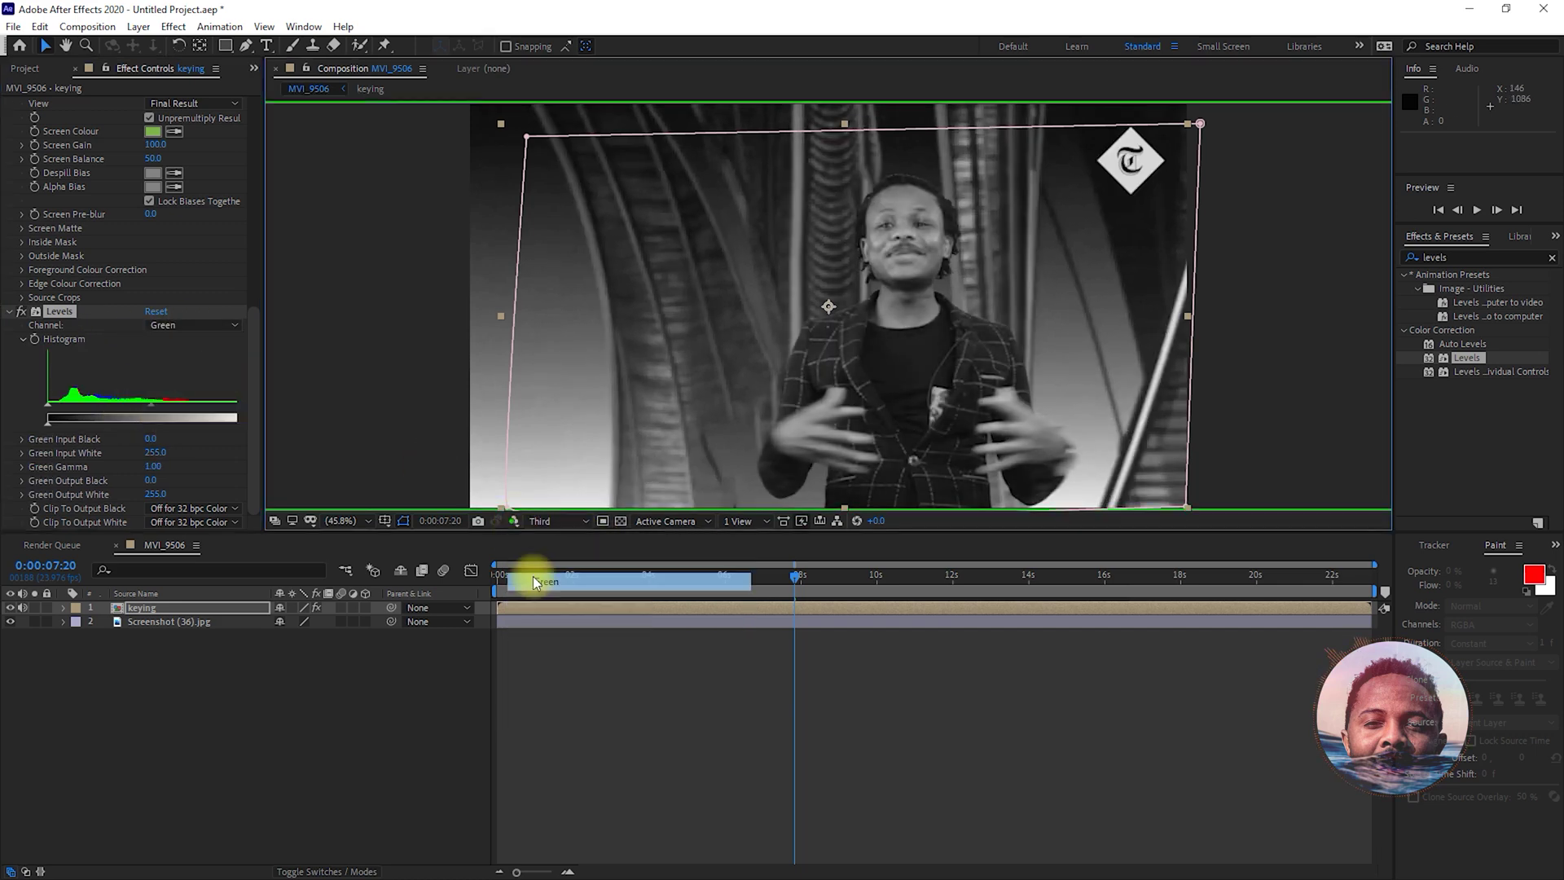
left_click(532, 575)
left_click_drag(149, 403, 167, 403)
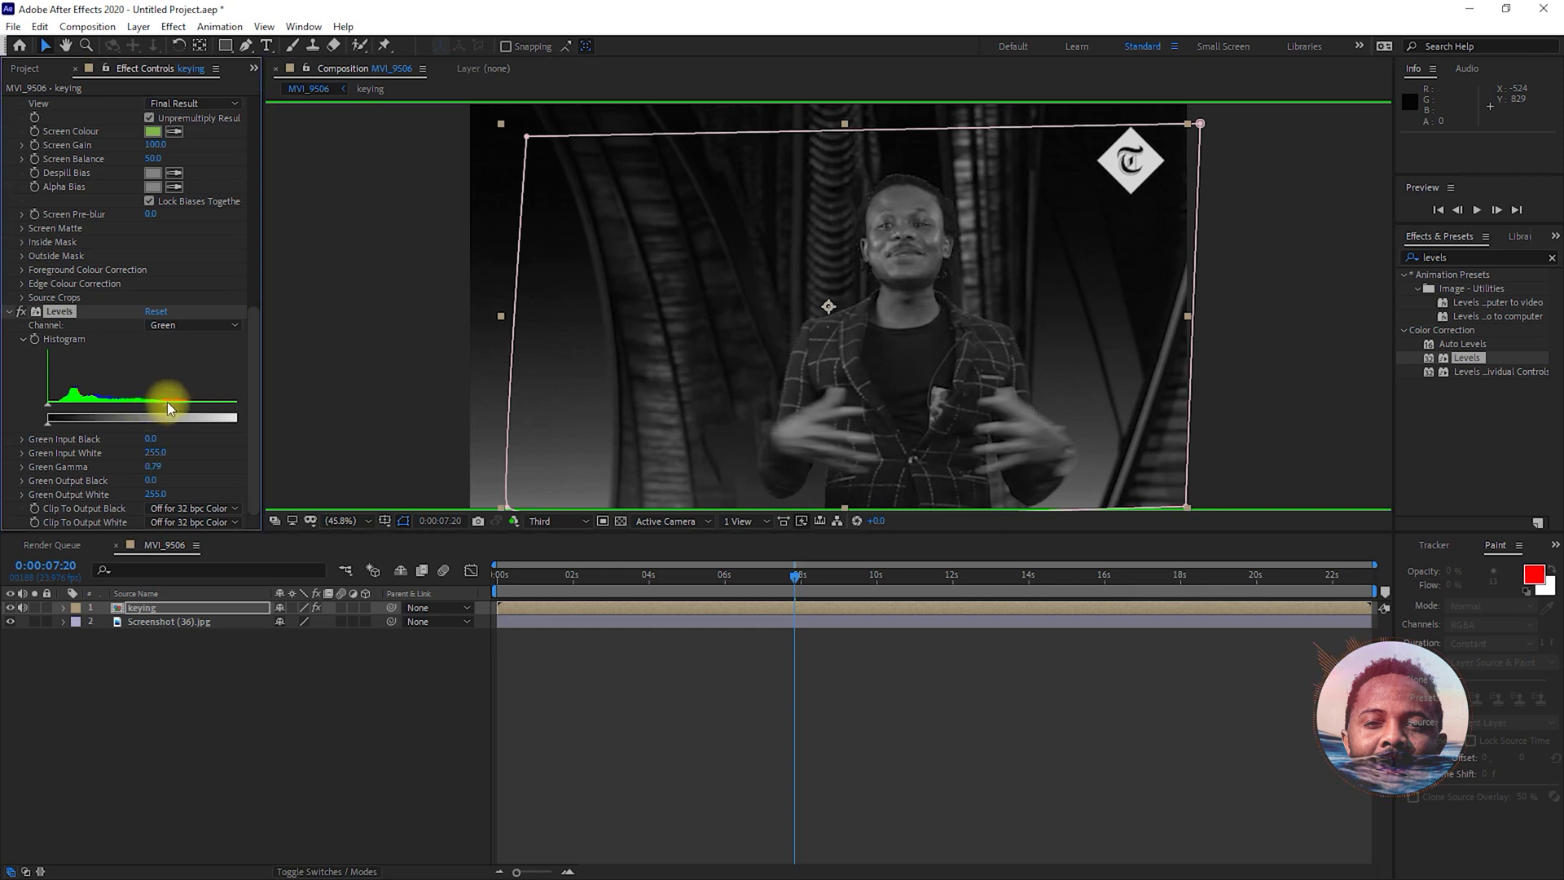
View the blue channel, undo a green gamma increase, and try a slightly lower Blue Gamma.
left_click(514, 522)
left_click(545, 598)
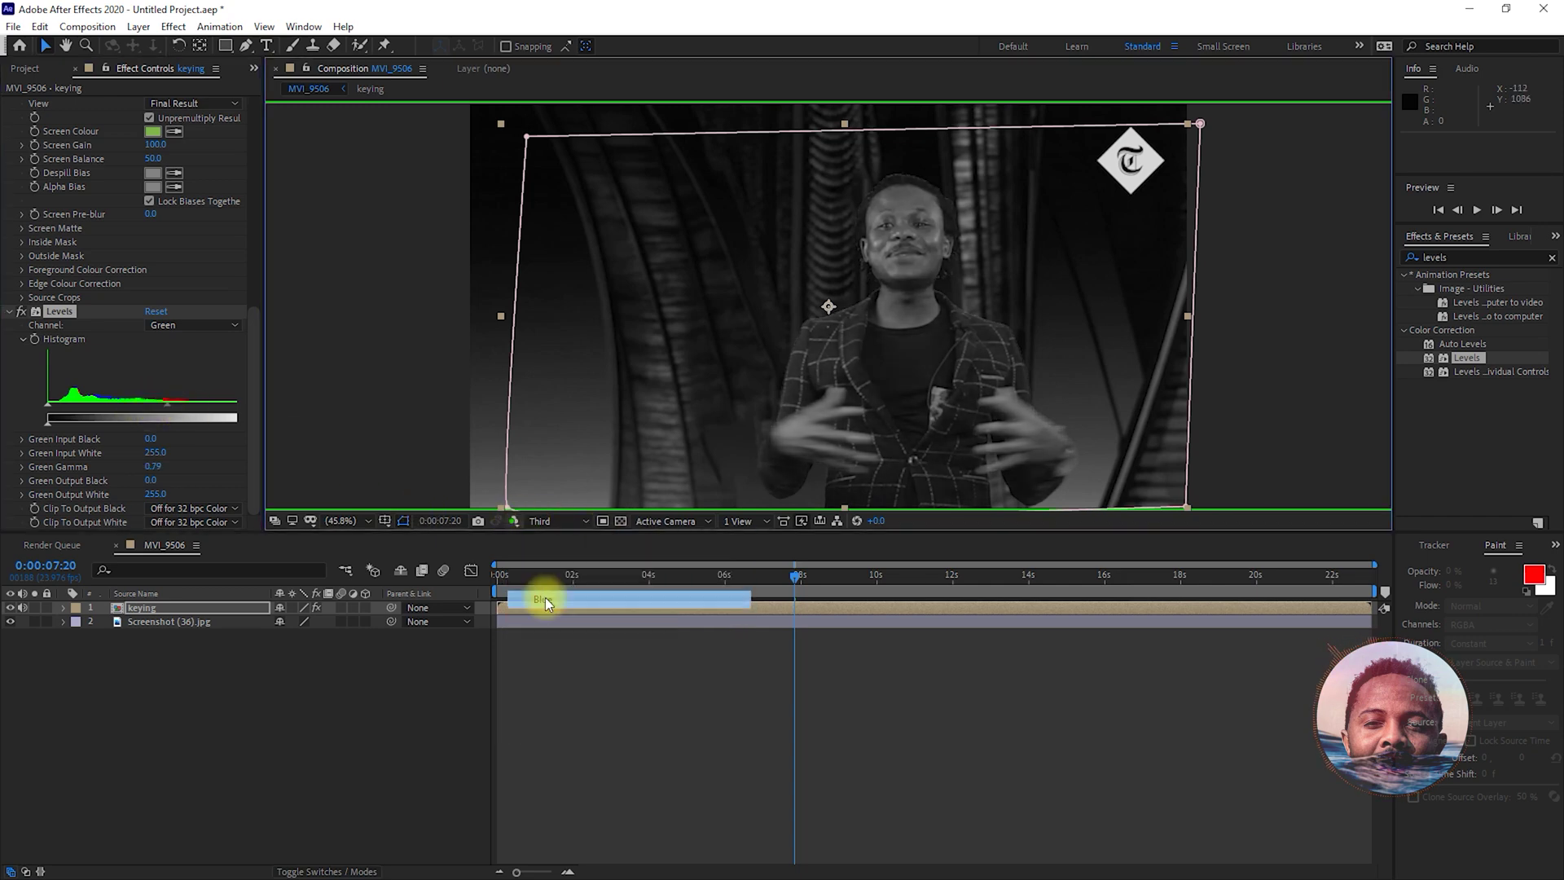
left_click_drag(163, 404, 150, 408)
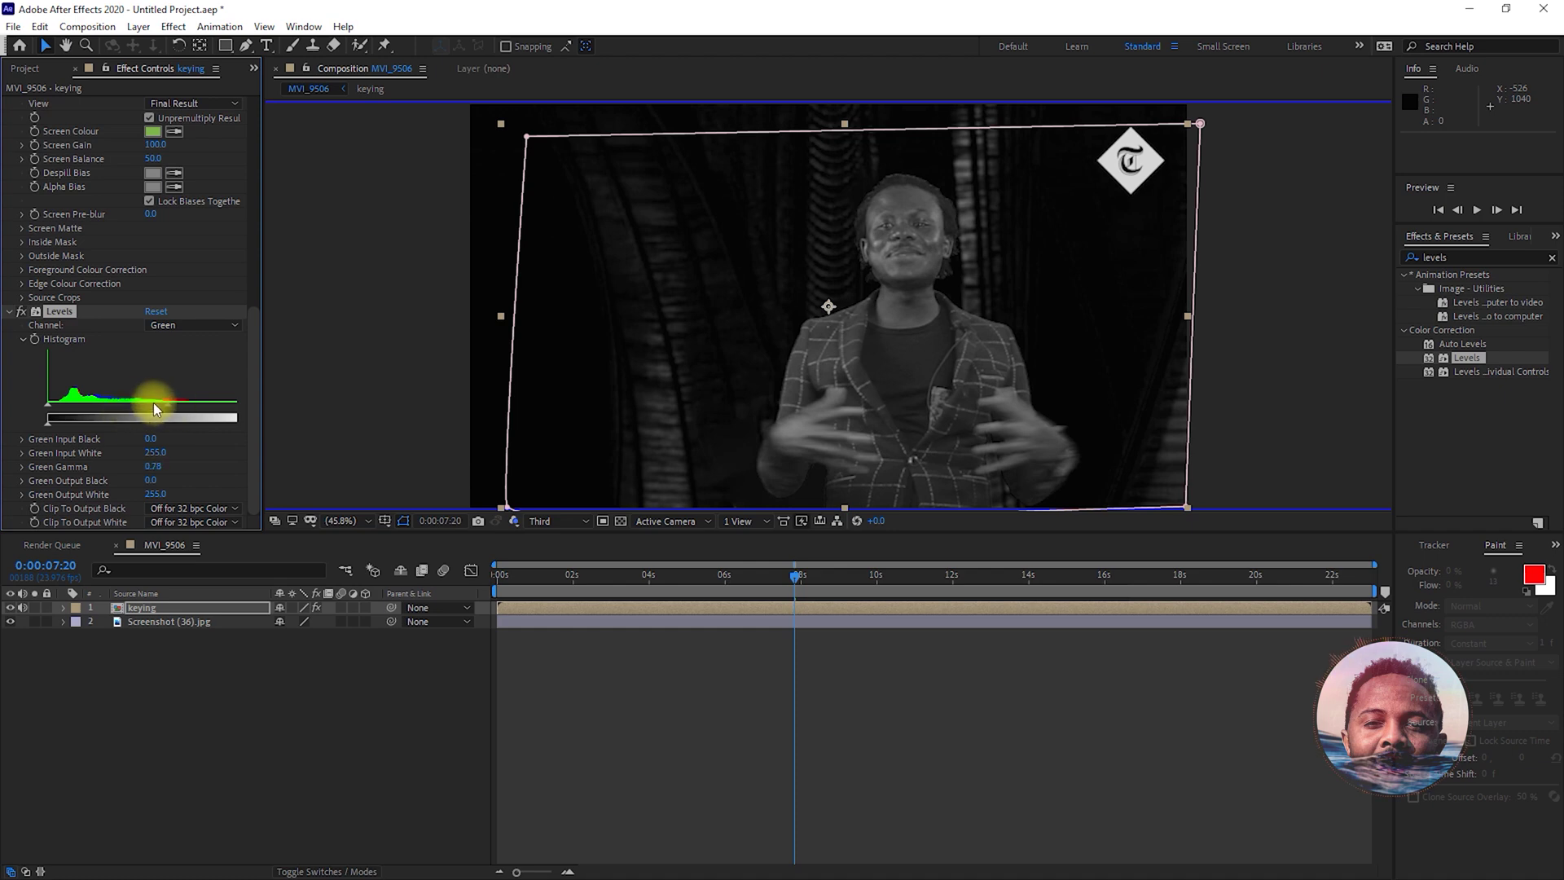
key("ctrl+z")
left_click(180, 326)
left_click(222, 404)
mouse_move(147, 406)
left_mouse_down()
mouse_move(168, 407)
mouse_move(155, 412)
left_mouse_up()
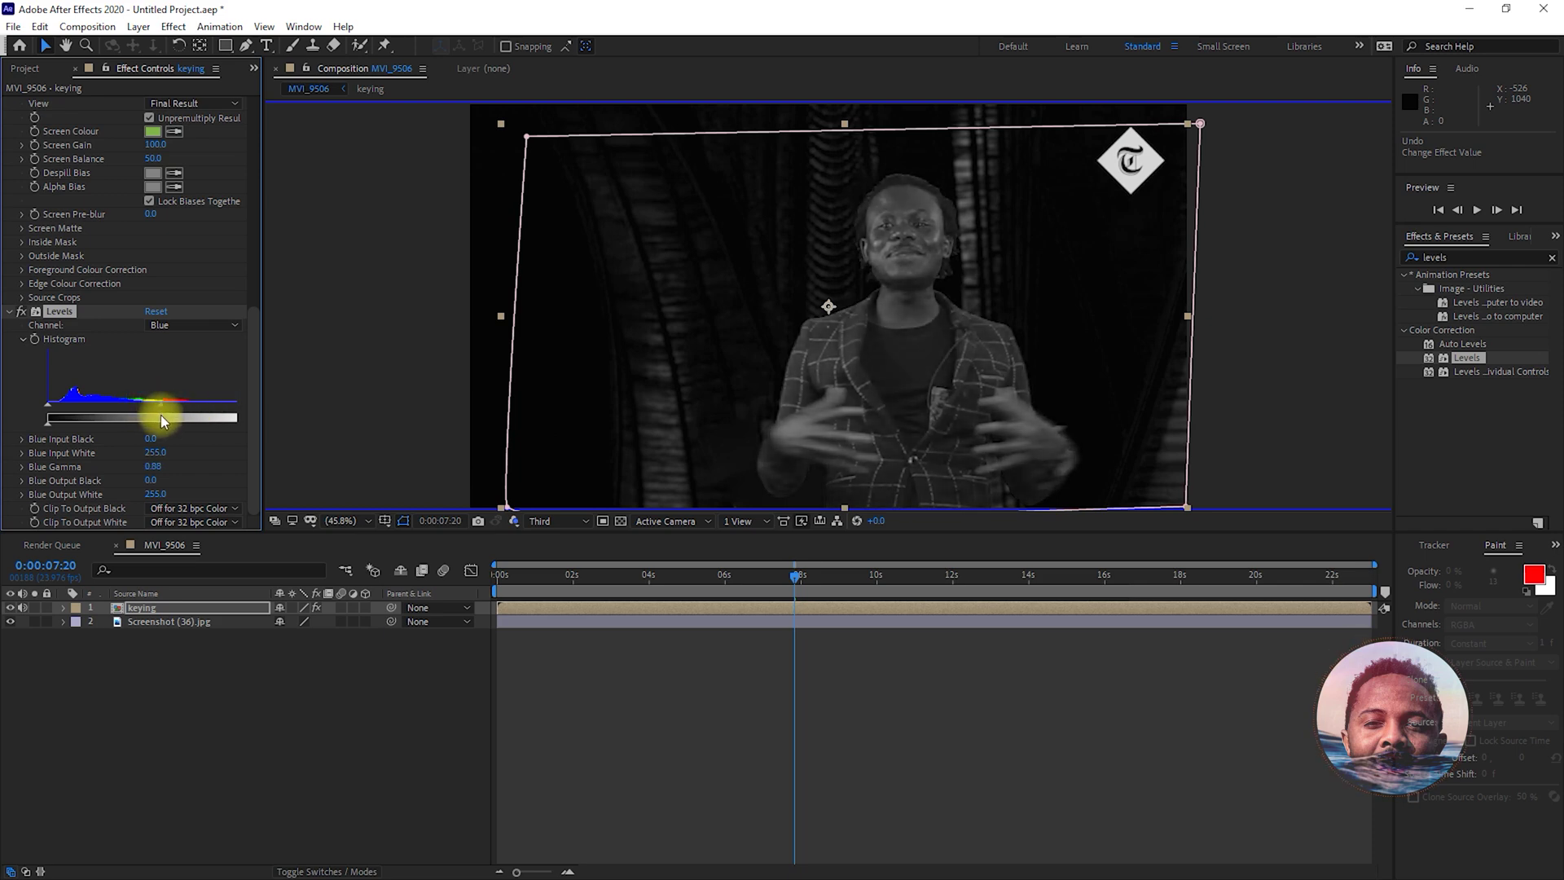
Raise Levels Red Input Black to 18, then return the viewer to full RGB colour.
left_click(199, 360)
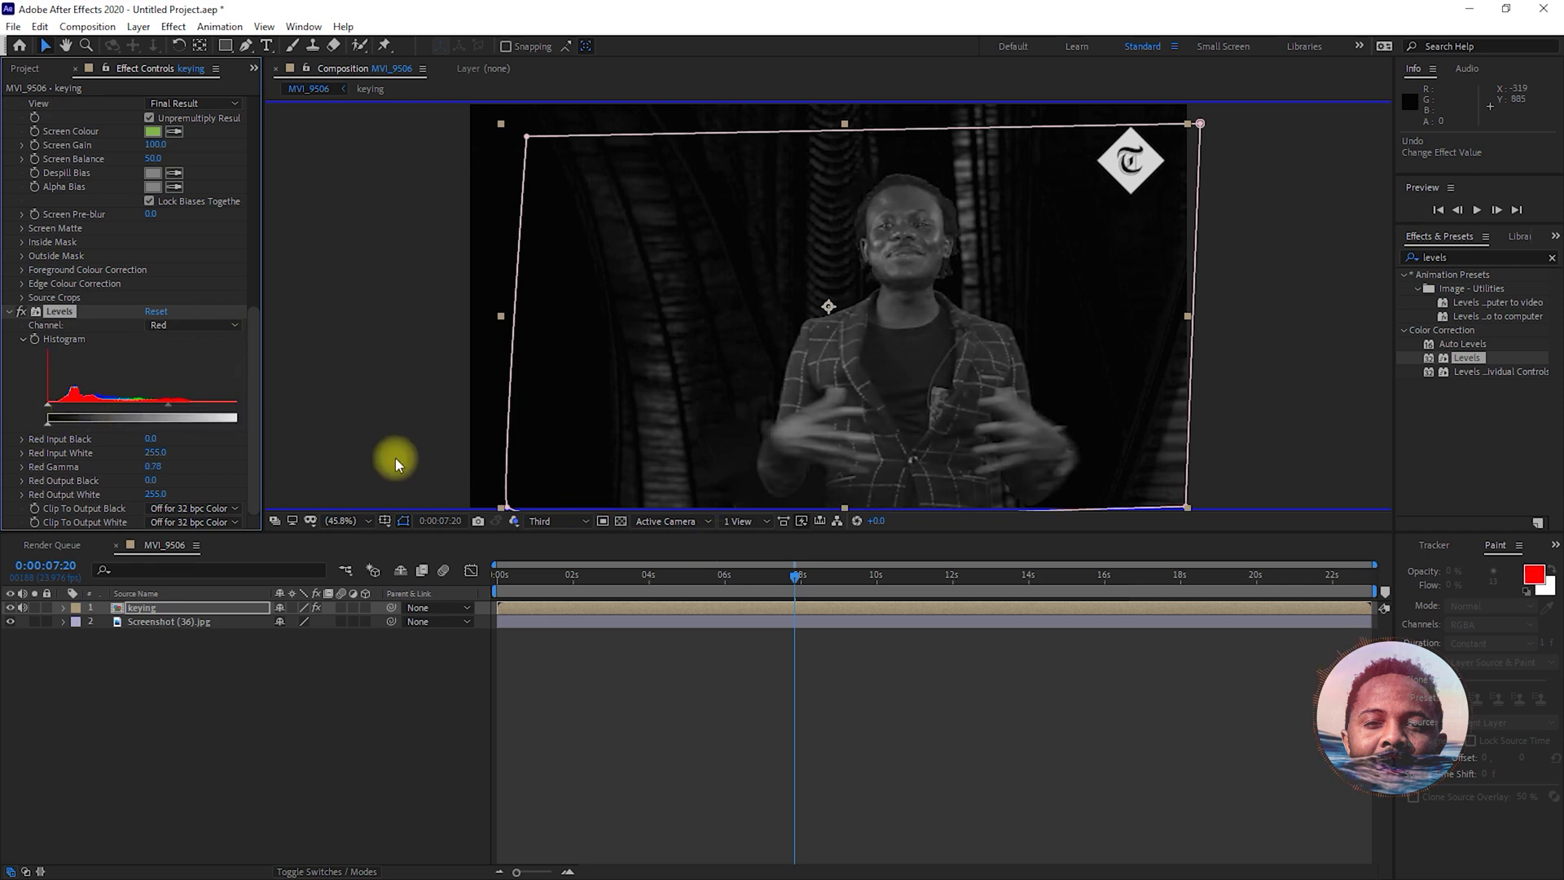
left_click(511, 521)
left_click(188, 325)
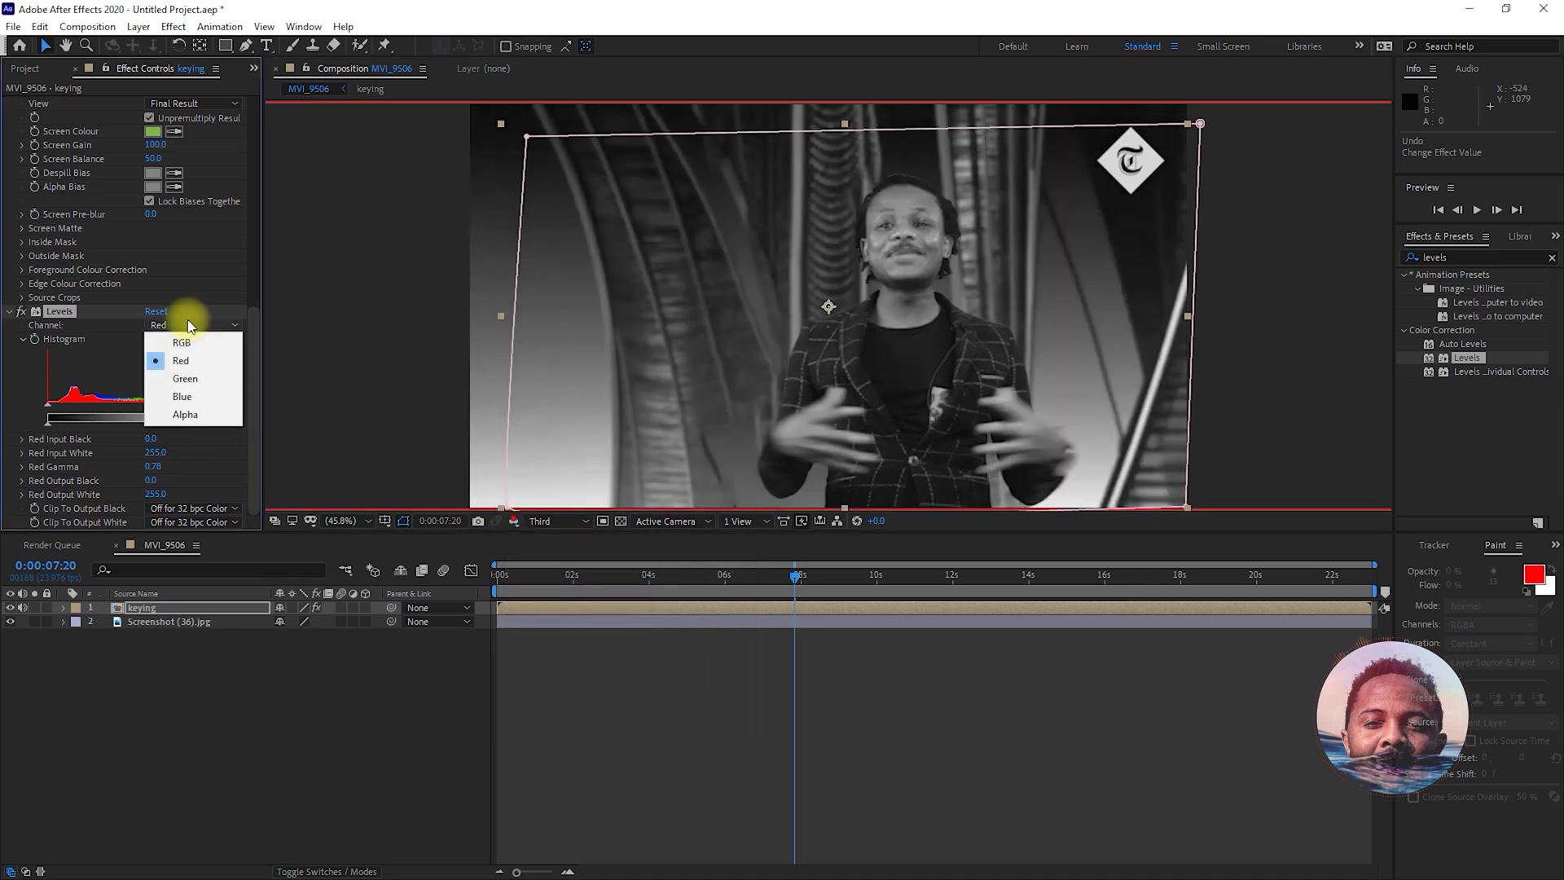
left_click(91, 383)
left_click_drag(49, 404, 61, 407)
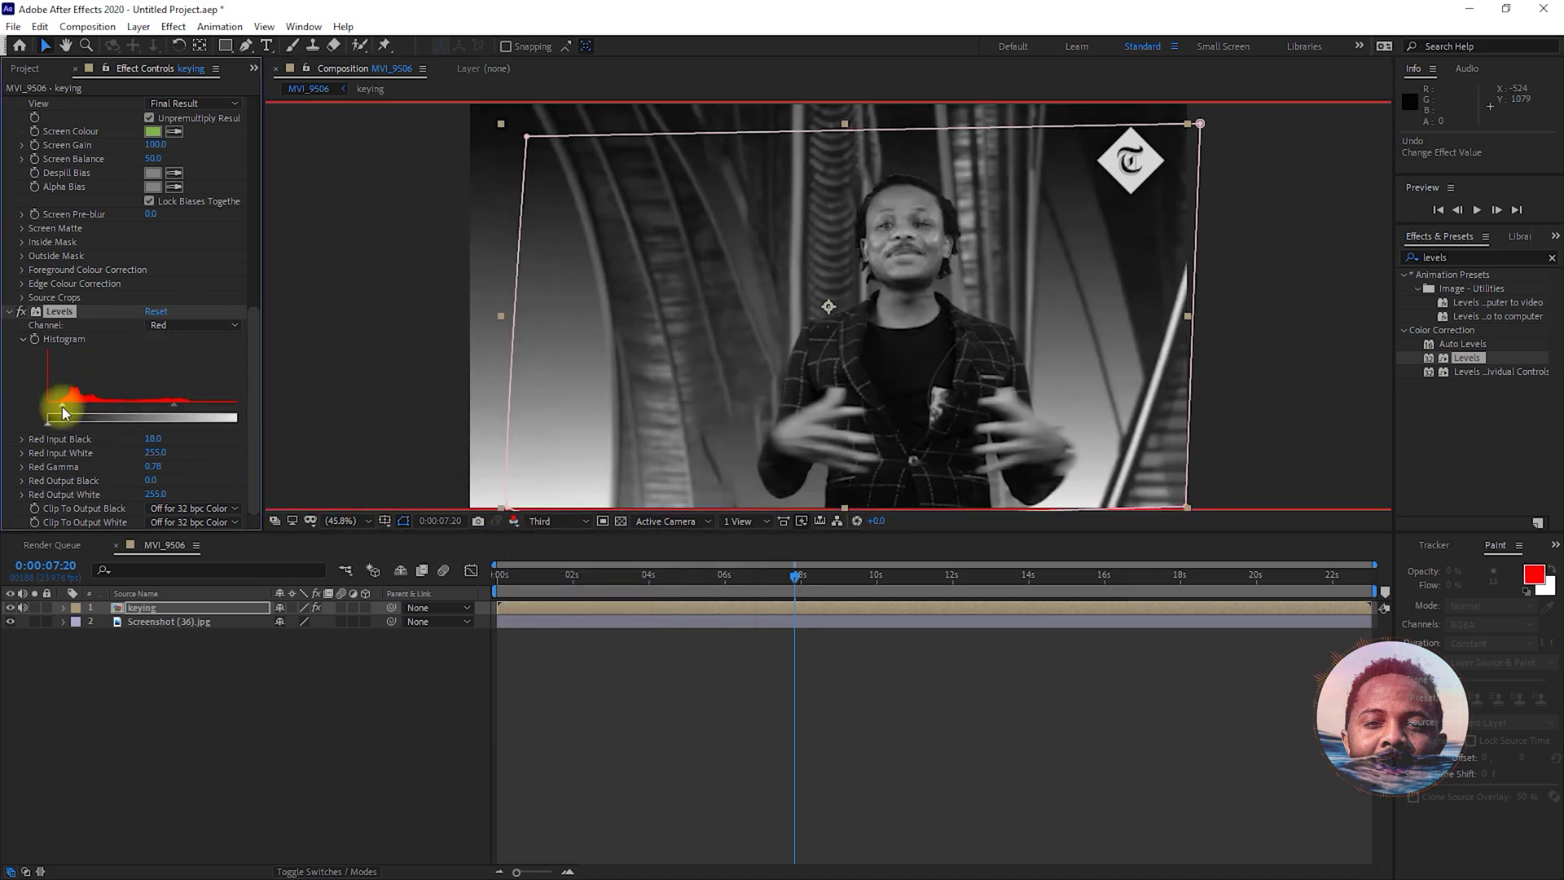
left_click(515, 522)
left_click(526, 540)
Fine-tune Red Gamma to about 0.84 and darken Green Gamma further.
left_click(186, 327)
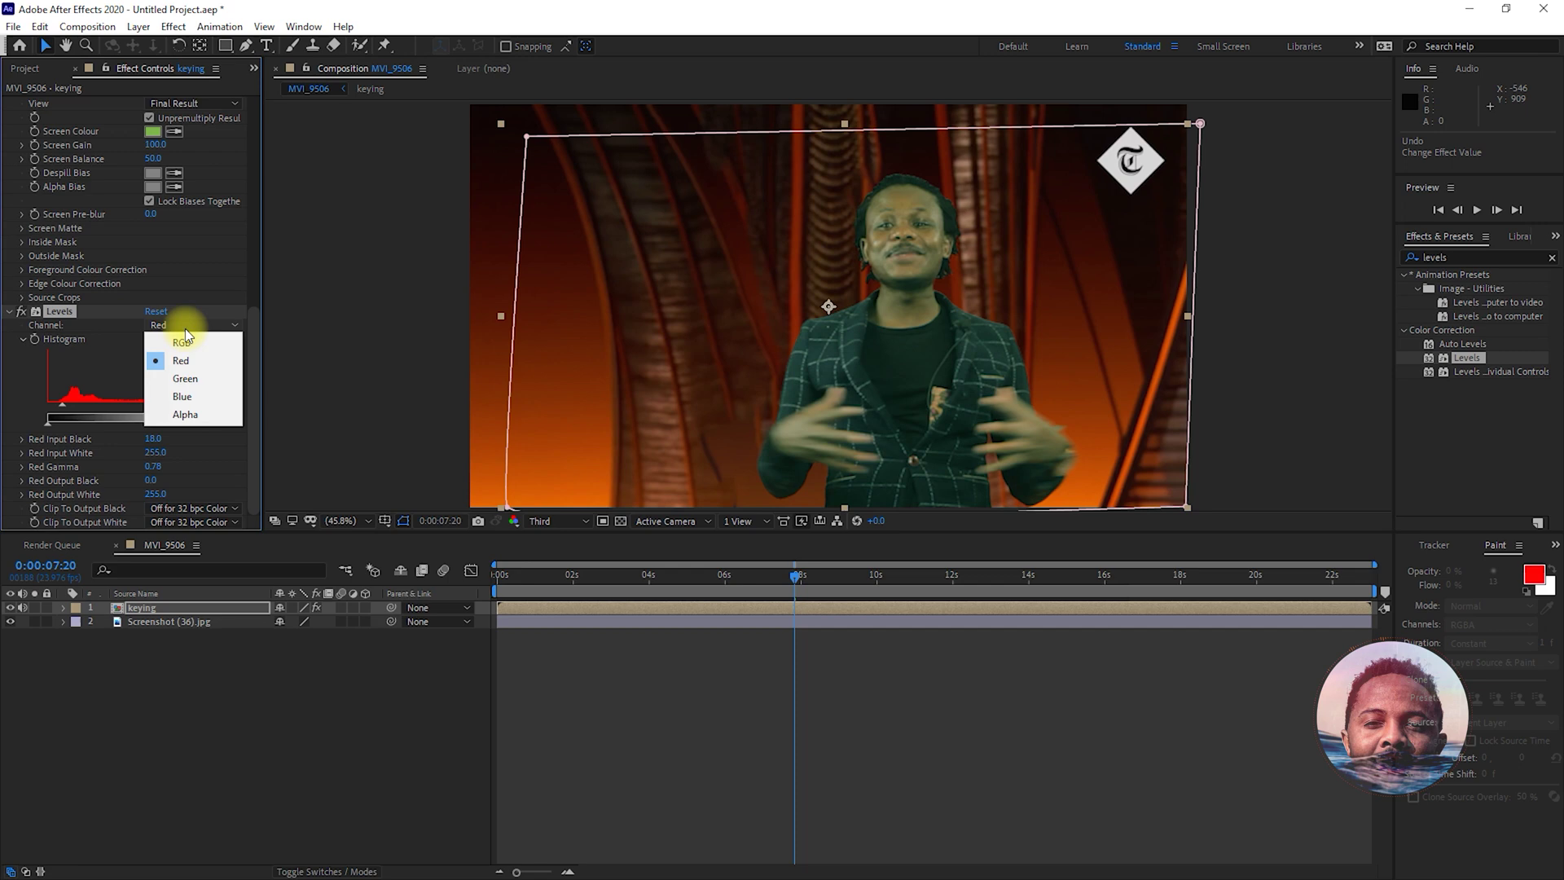
key("Escape")
mouse_move(164, 411)
left_mouse_down()
mouse_move(195, 408)
mouse_move(166, 419)
left_mouse_up()
left_click(177, 324)
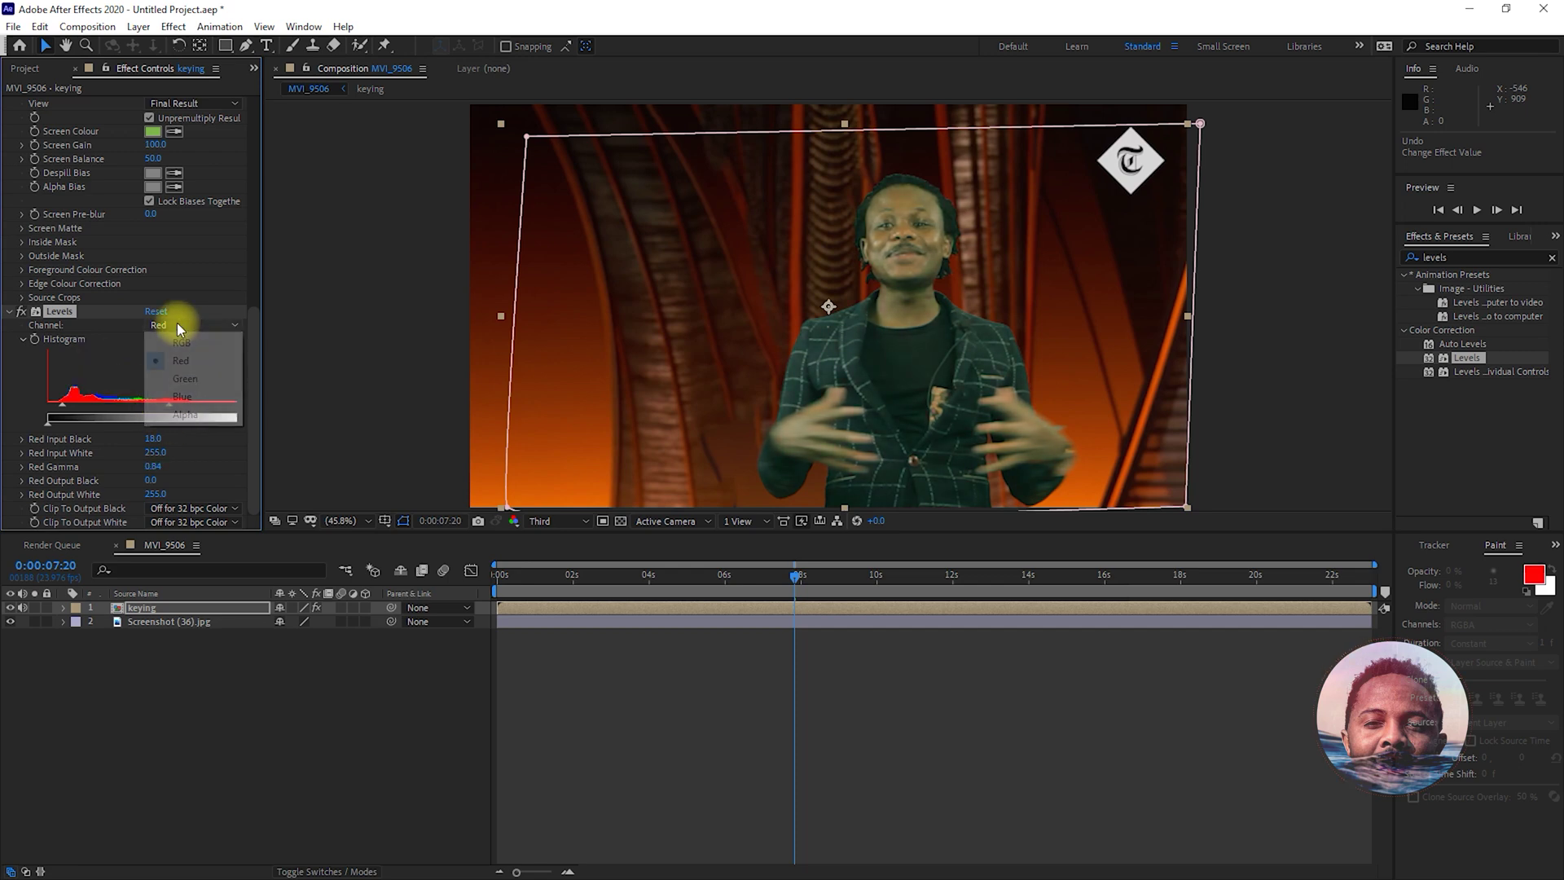
left_click(185, 378)
left_click_drag(149, 404, 165, 404)
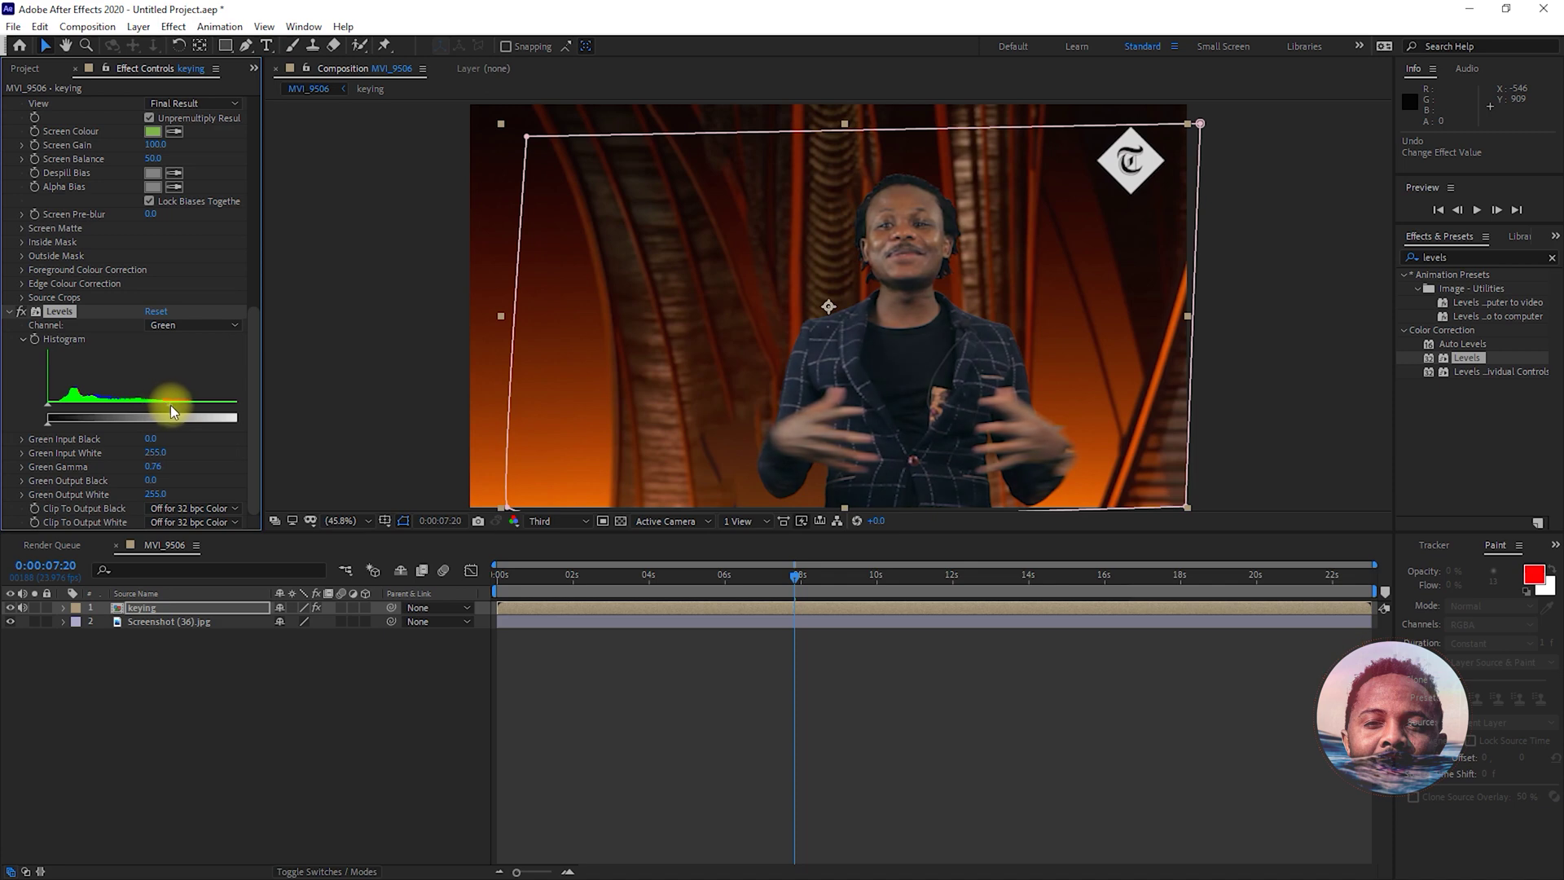
Preview the composite from the start, lower Green Gamma to 0.71, and replay to check.
left_click(511, 575)
key("space")
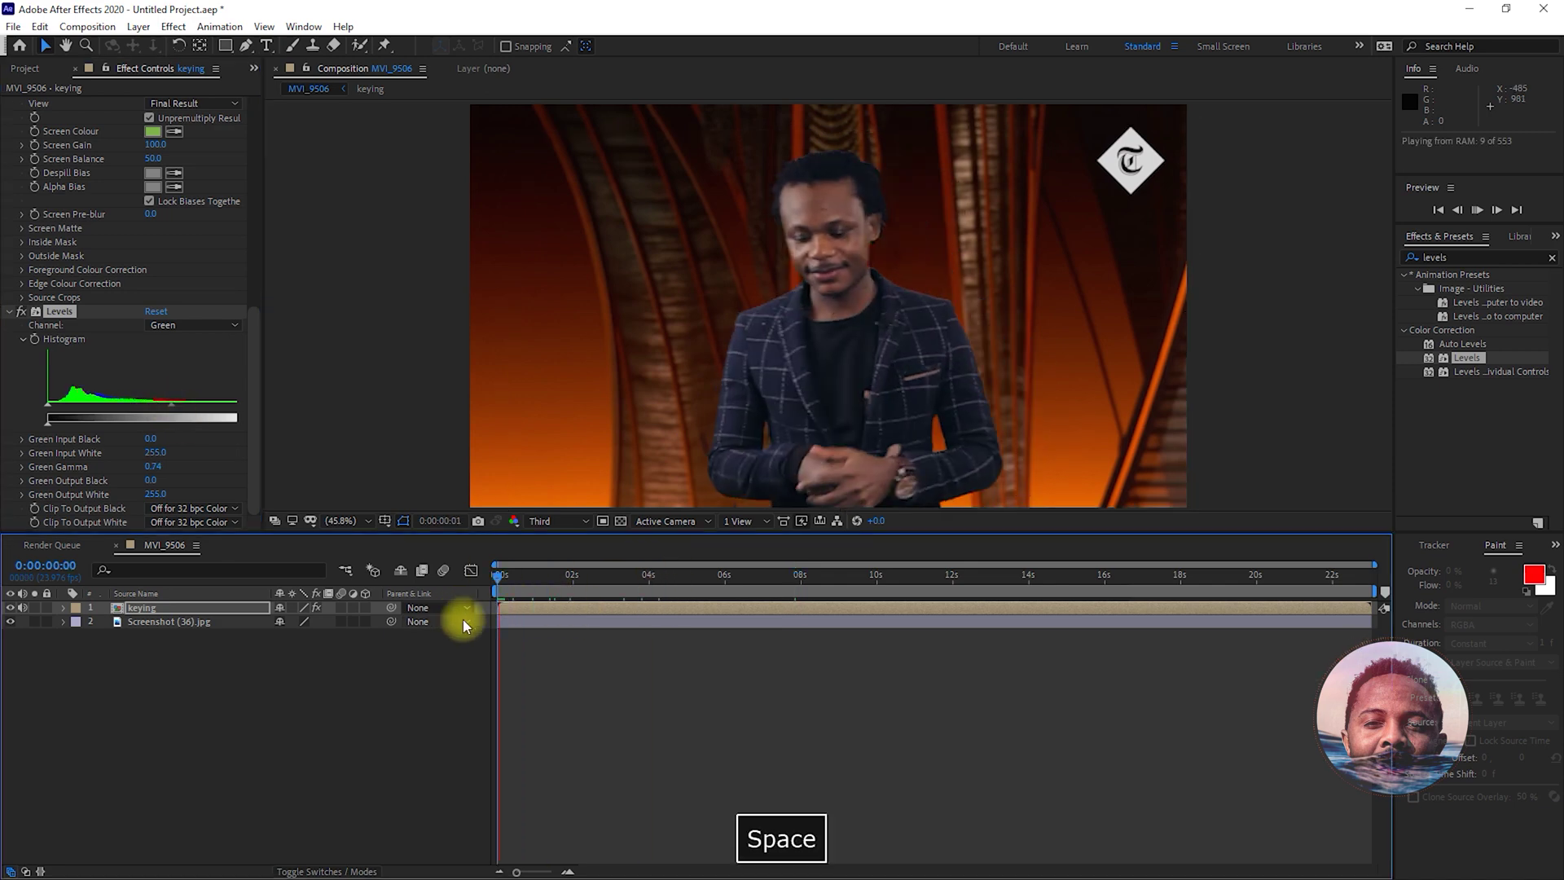
key("space")
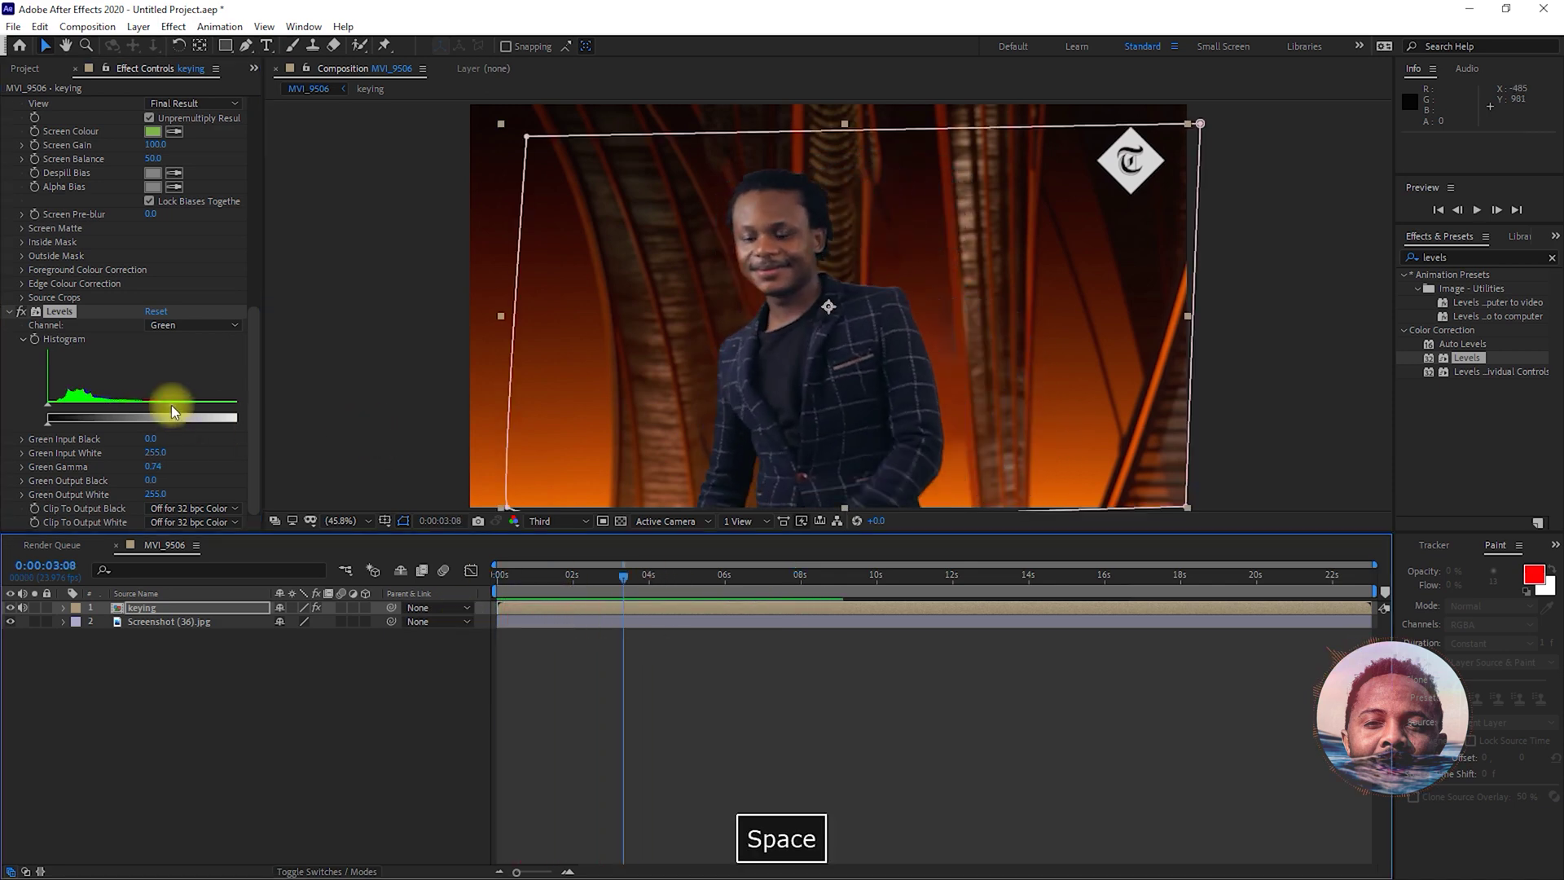
mouse_move(171, 404)
left_mouse_down()
mouse_move(188, 402)
mouse_move(174, 408)
left_mouse_up()
key("space")
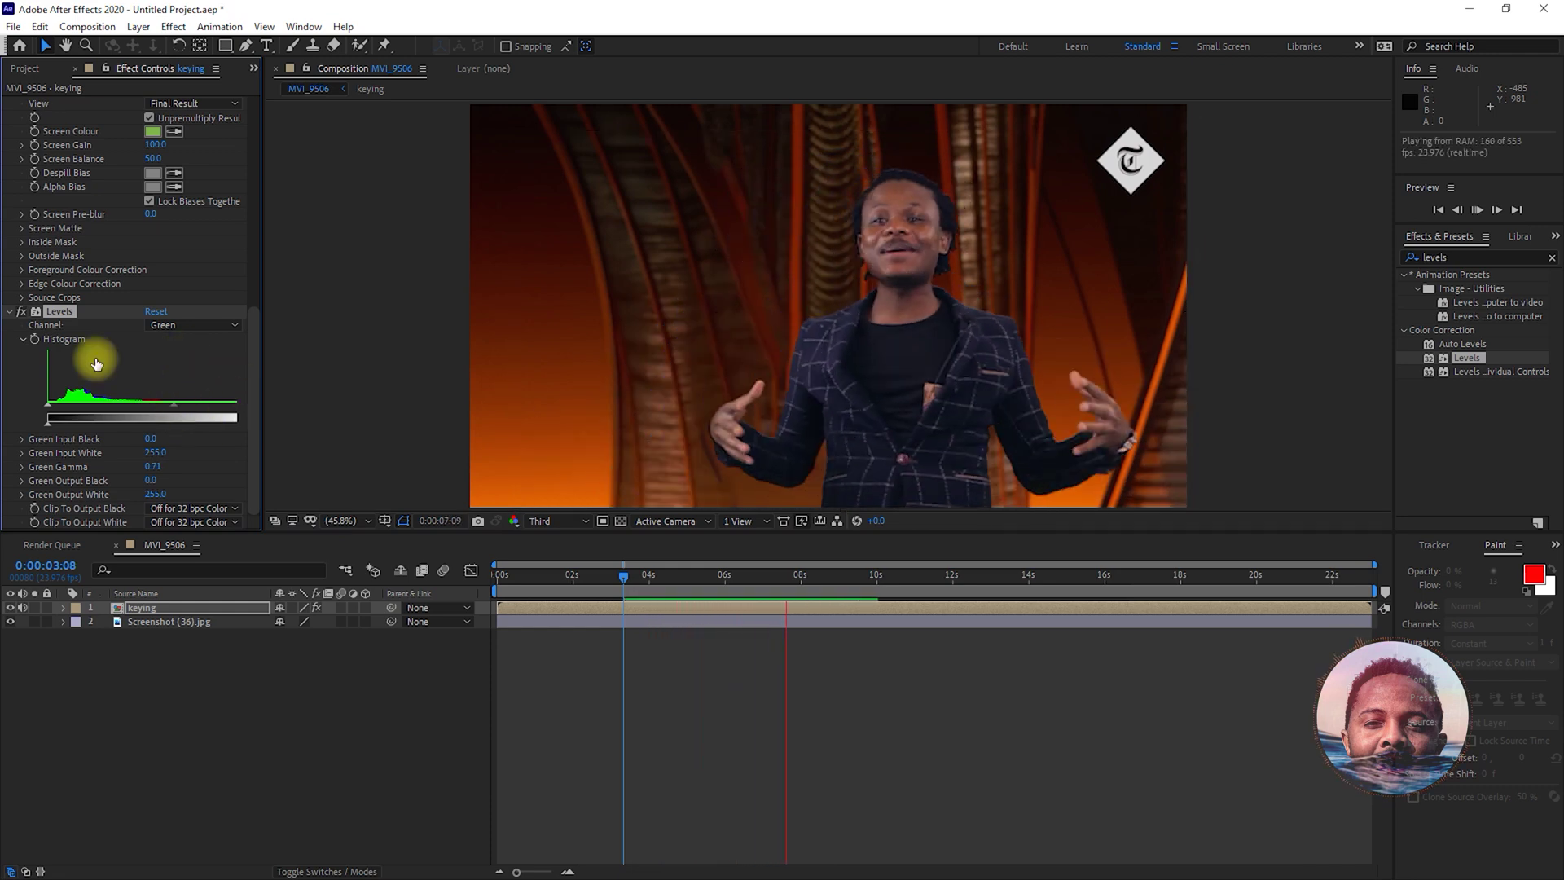
key("space")
key("space")
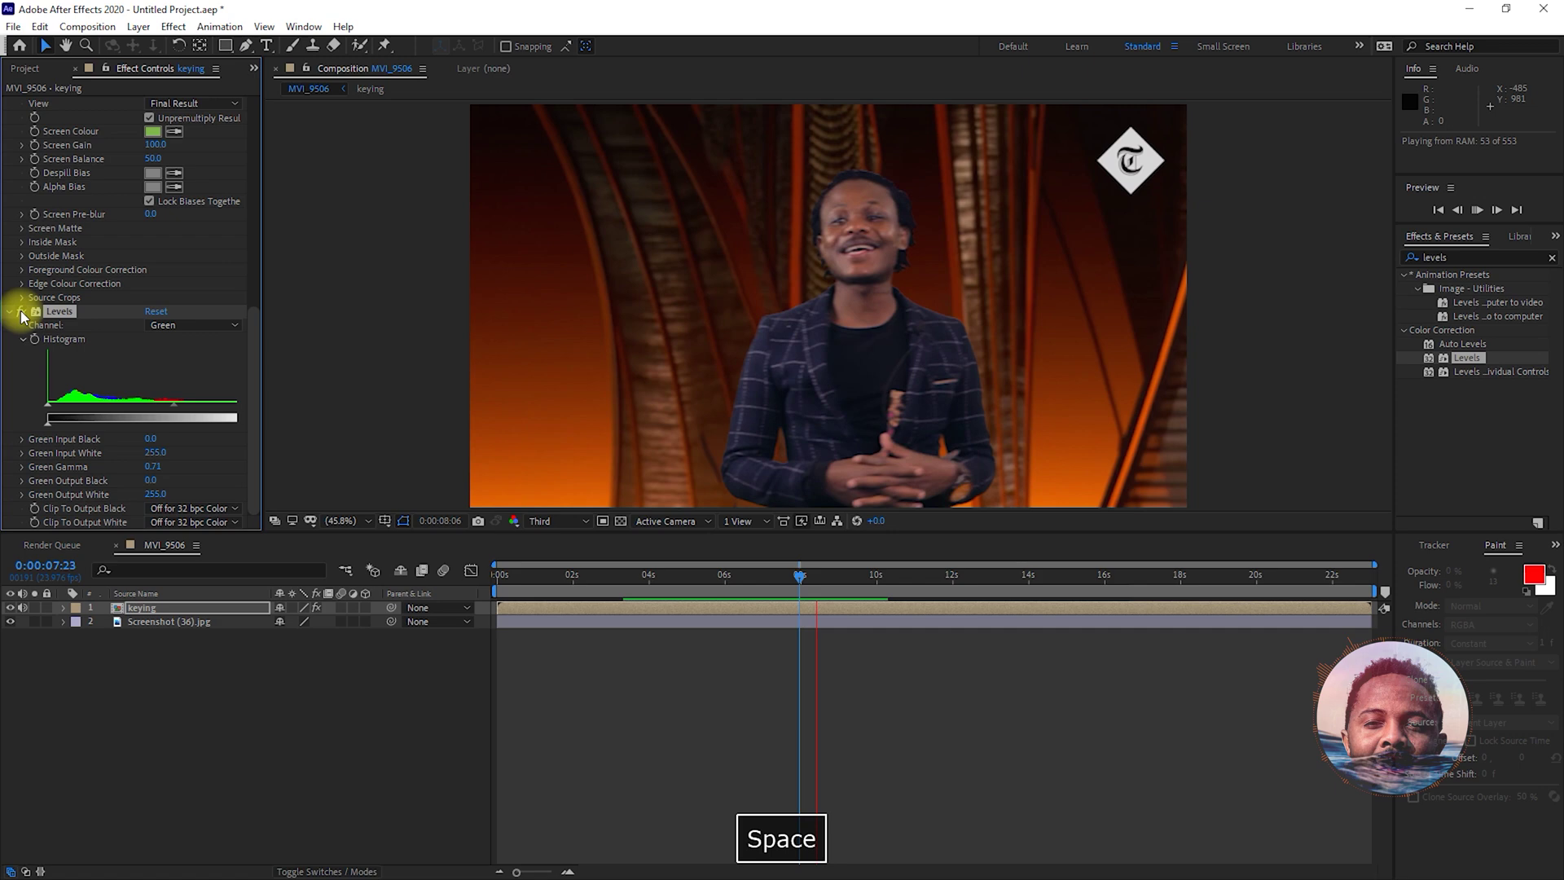
key("space")
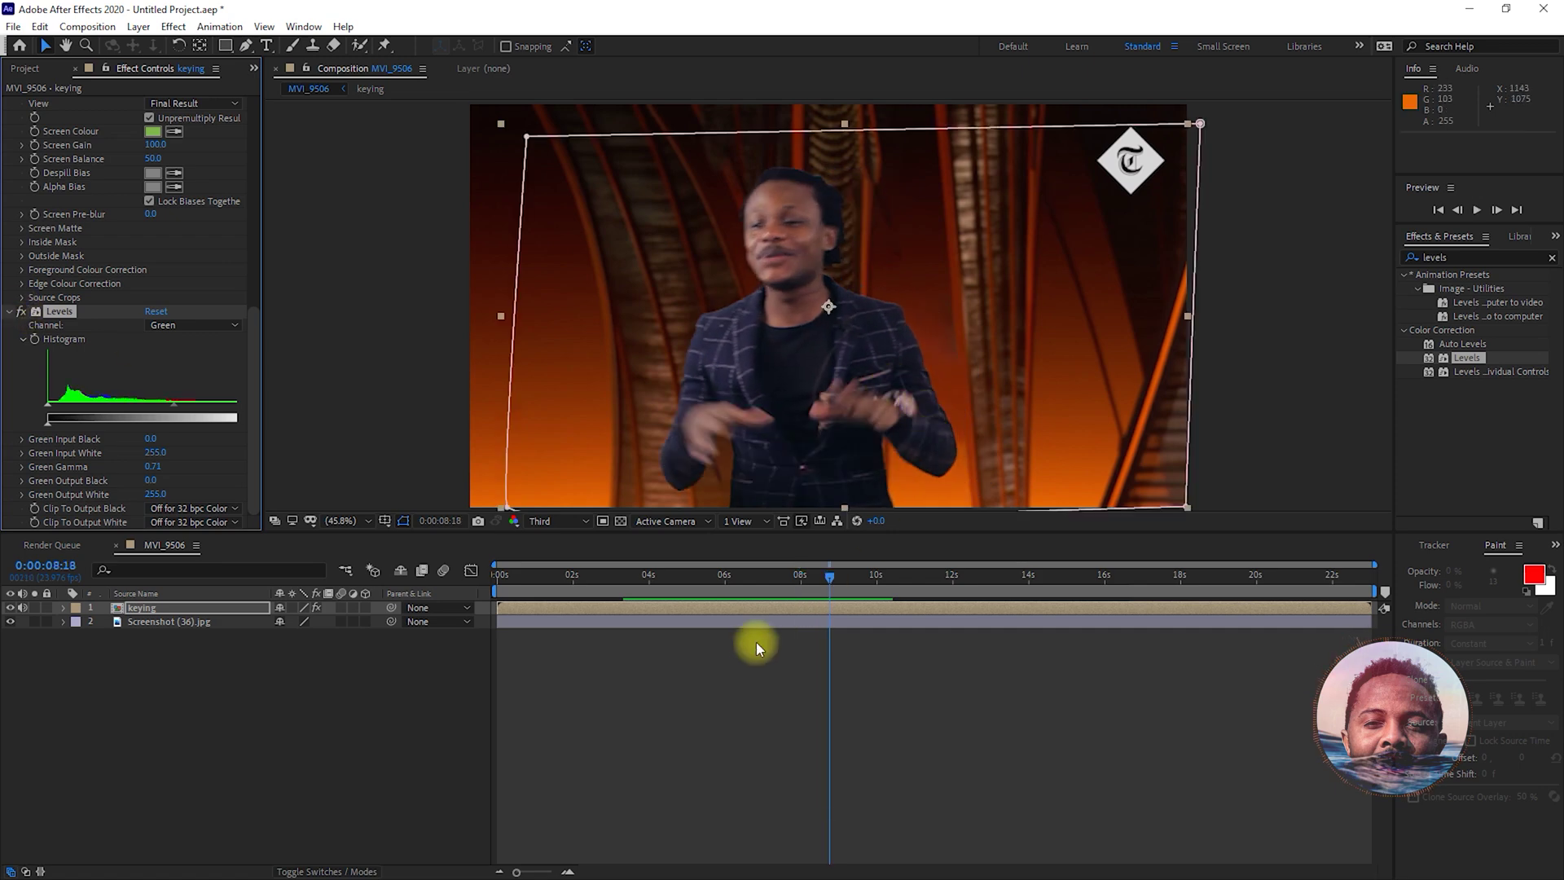